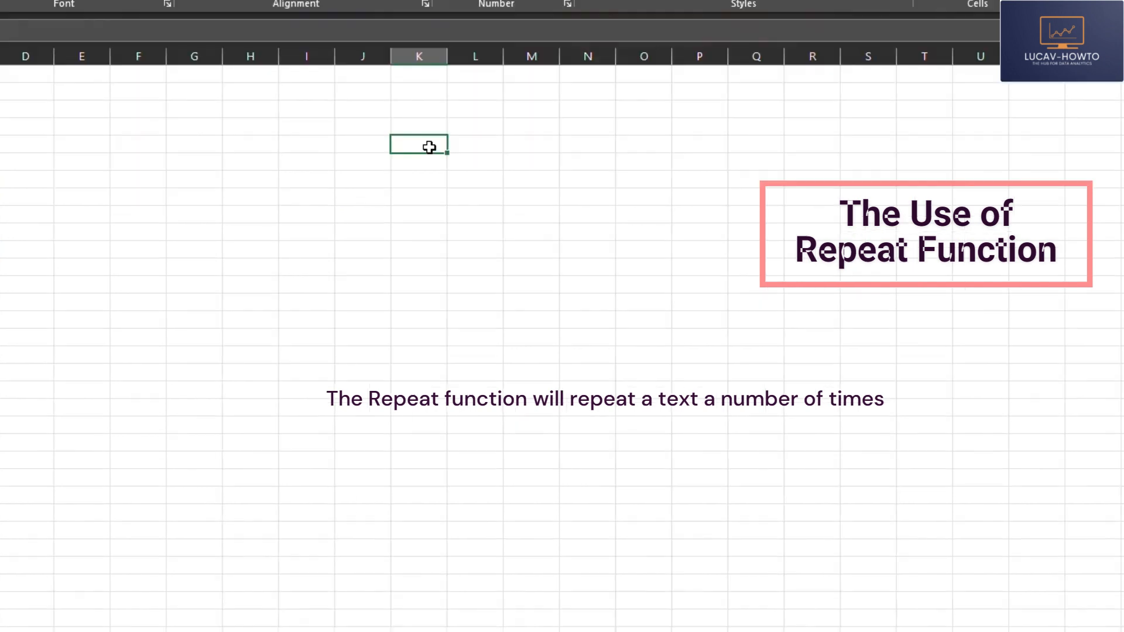
# Step: Enter a REPT formula in cell K5 that repeats "A" 10 times, and fit column K to its contents
pyautogui.write('=re')
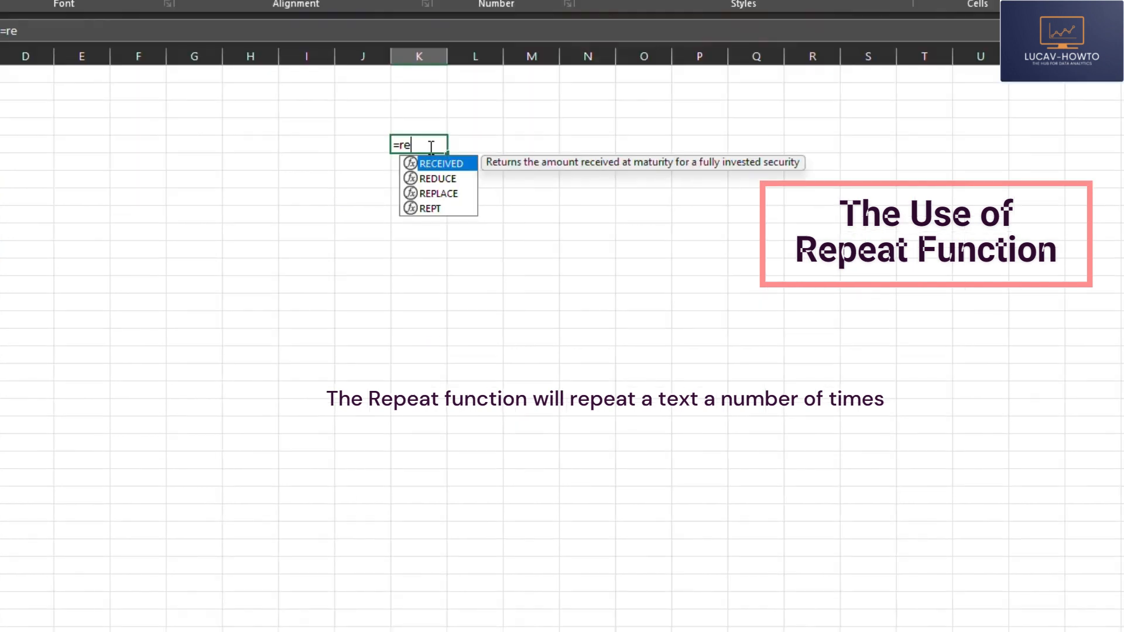
pyautogui.doubleClick(433, 209)
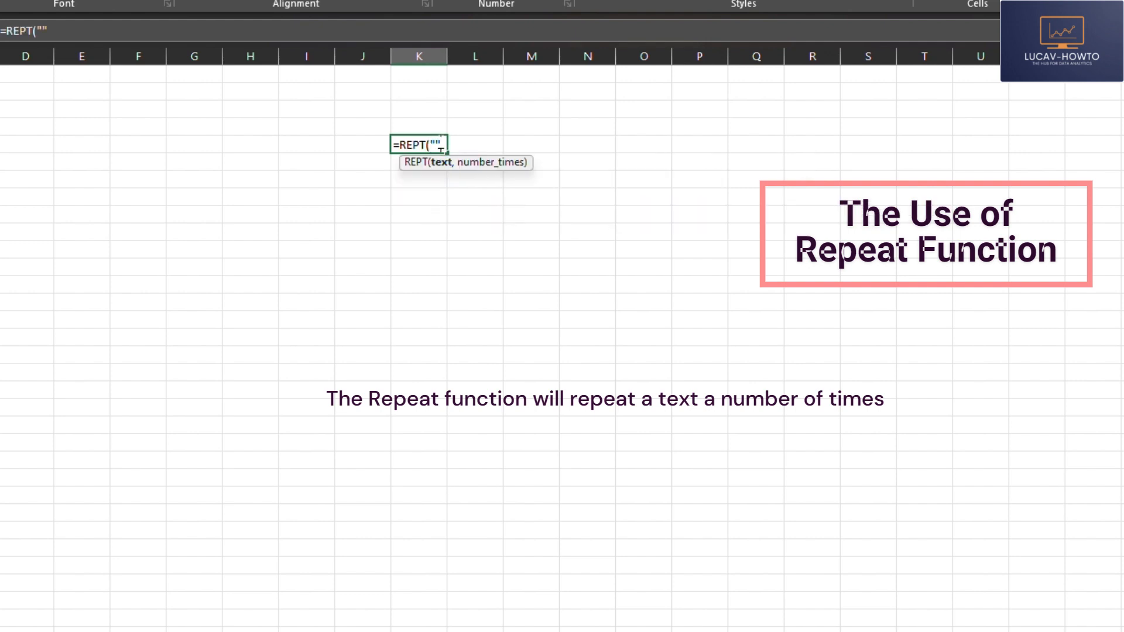
pyautogui.write('A",')
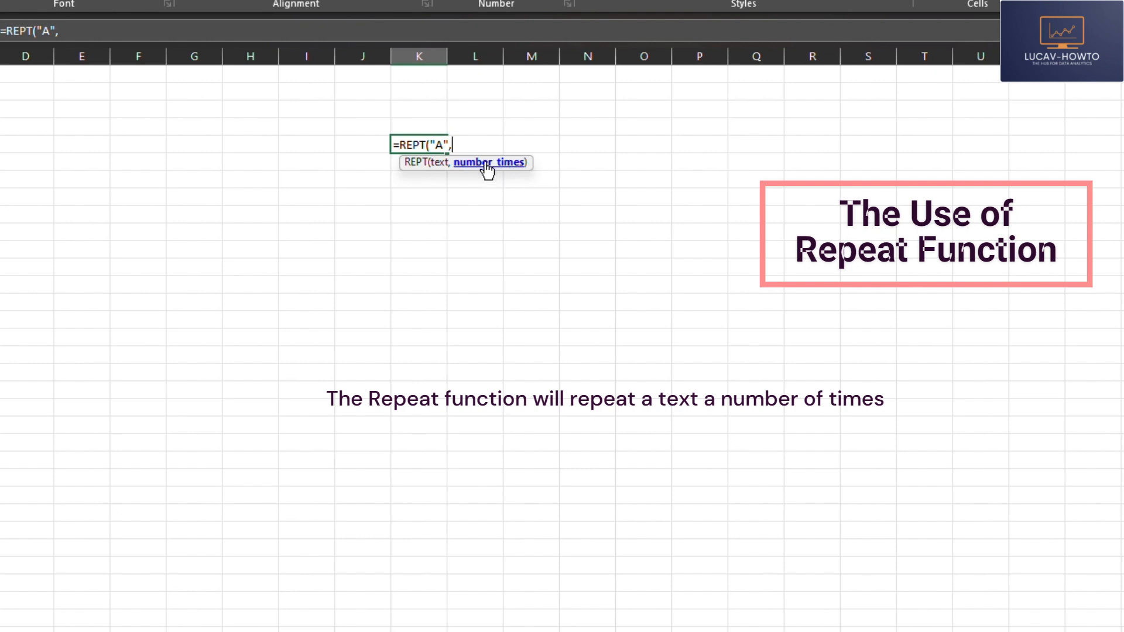
pyautogui.write('10')
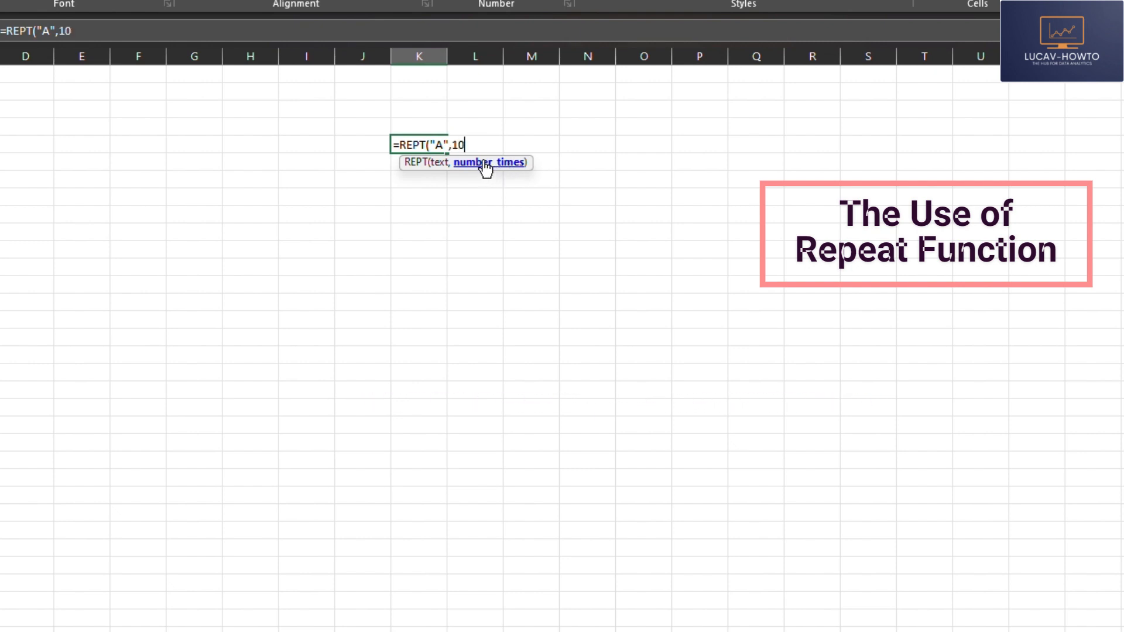
pyautogui.press('Return')
pyautogui.click(455, 190)
pyautogui.doubleClick(448, 57)
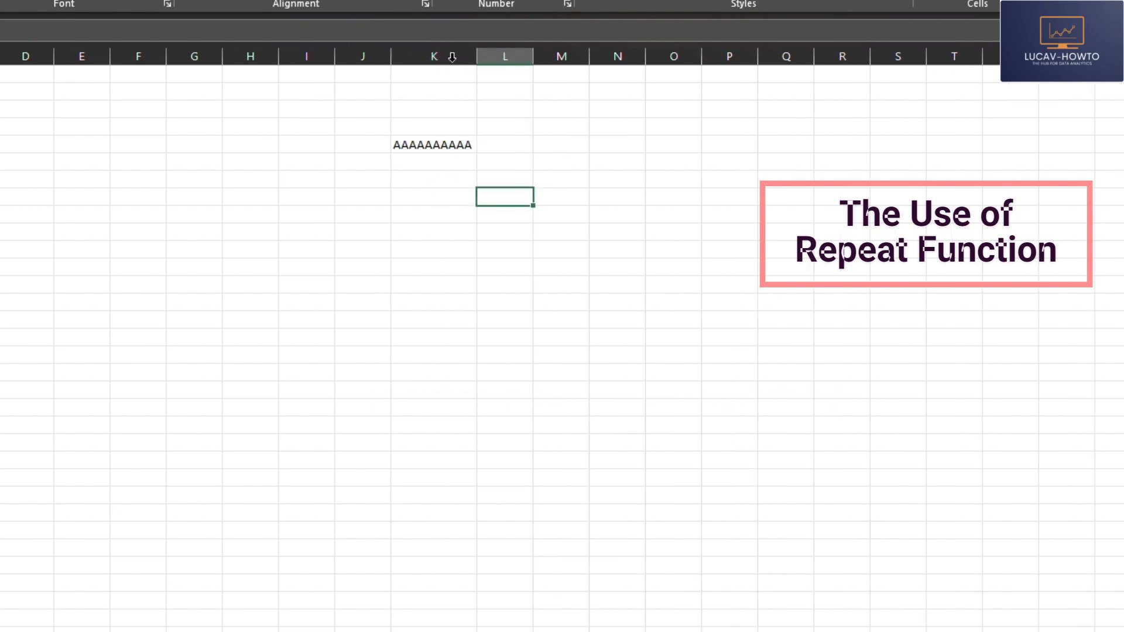
# Step: Change the repeat count in the K5 REPT formula to 100
pyautogui.click(451, 145)
pyautogui.click(64, 30)
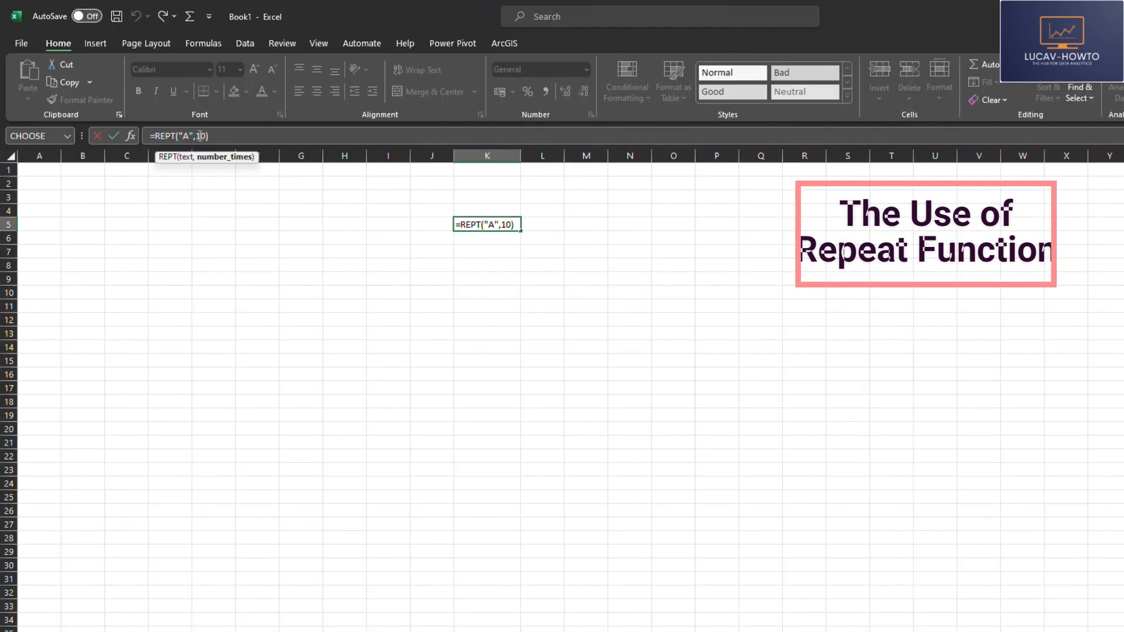
pyautogui.write('0')
pyautogui.press('Return')
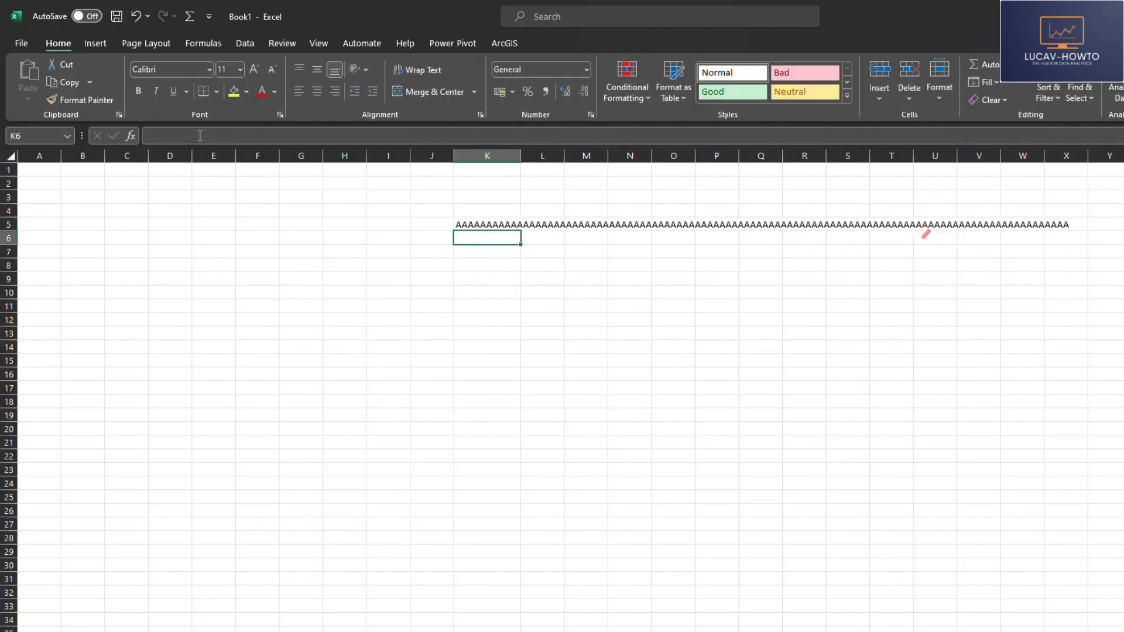
# Step: Clear the REPT formula from cell K5
pyautogui.click(484, 296)
pyautogui.click(493, 226)
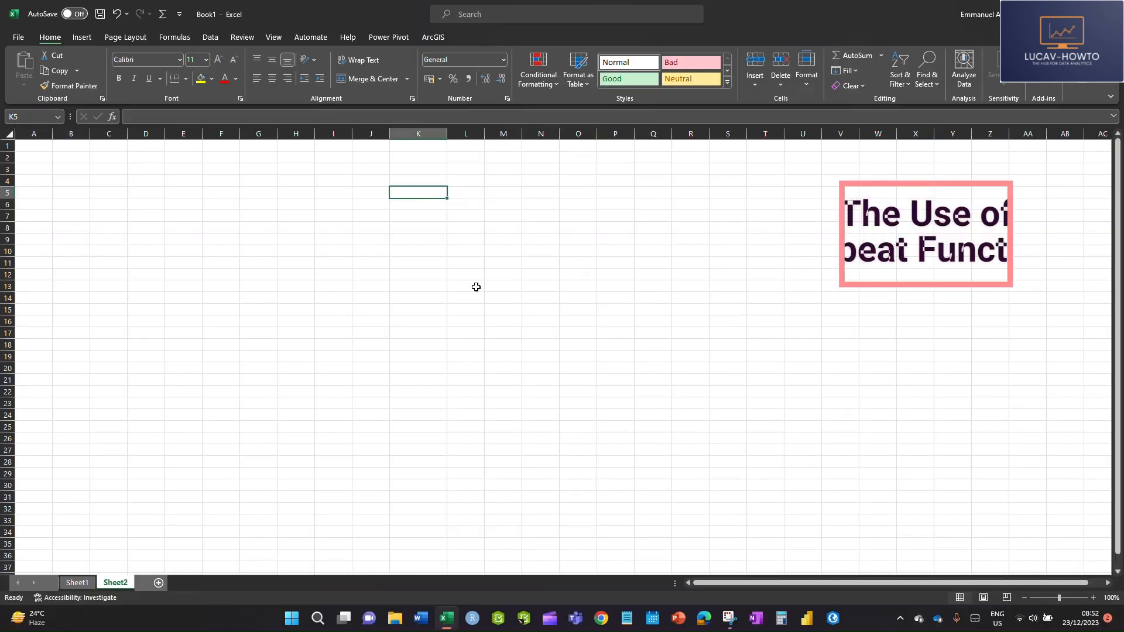
pyautogui.click(433, 296)
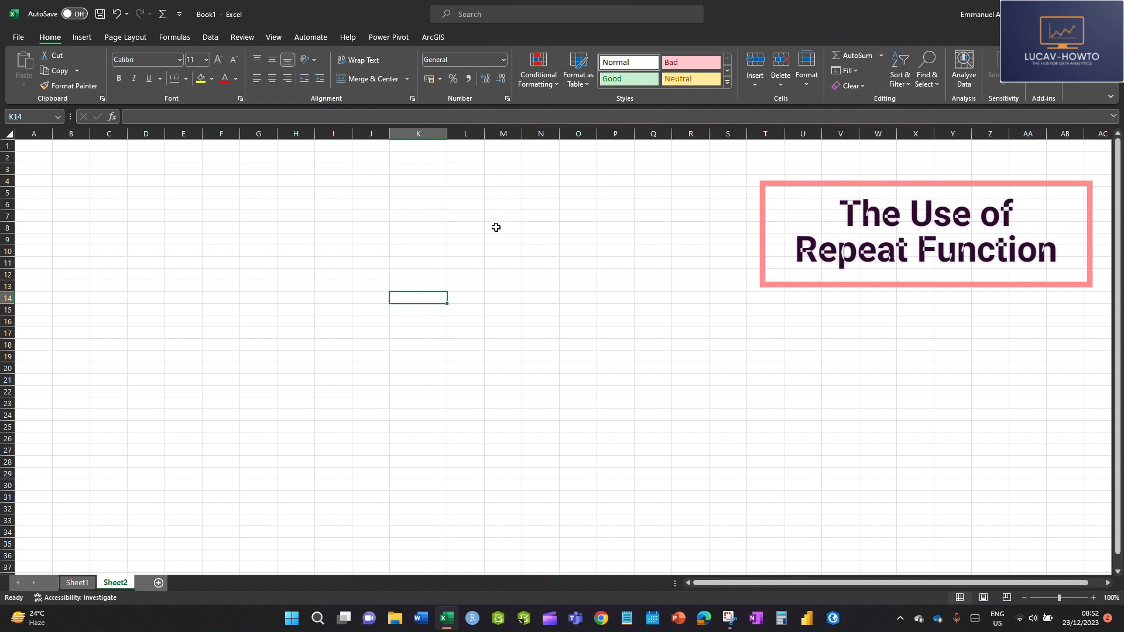
# Step: Widen column I to roughly twice its width
pyautogui.scroll(-2, 489, 231)
pyautogui.scroll(2, 481, 237)
pyautogui.click(325, 231)
pyautogui.click(368, 214)
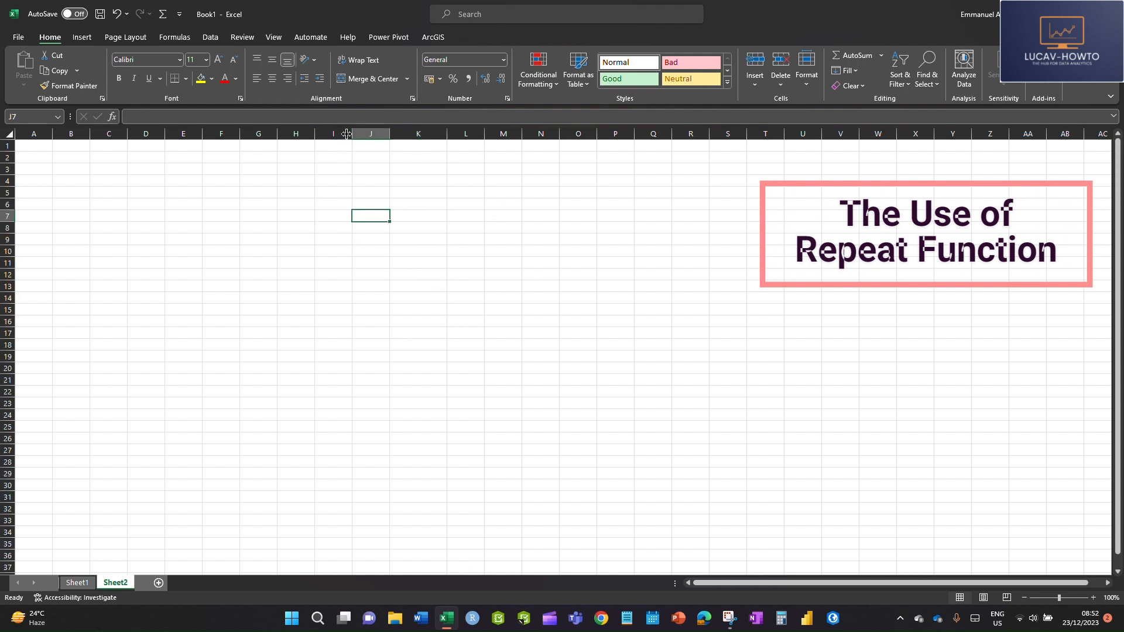
pyautogui.moveTo(351, 135); pyautogui.dragTo(386, 135)
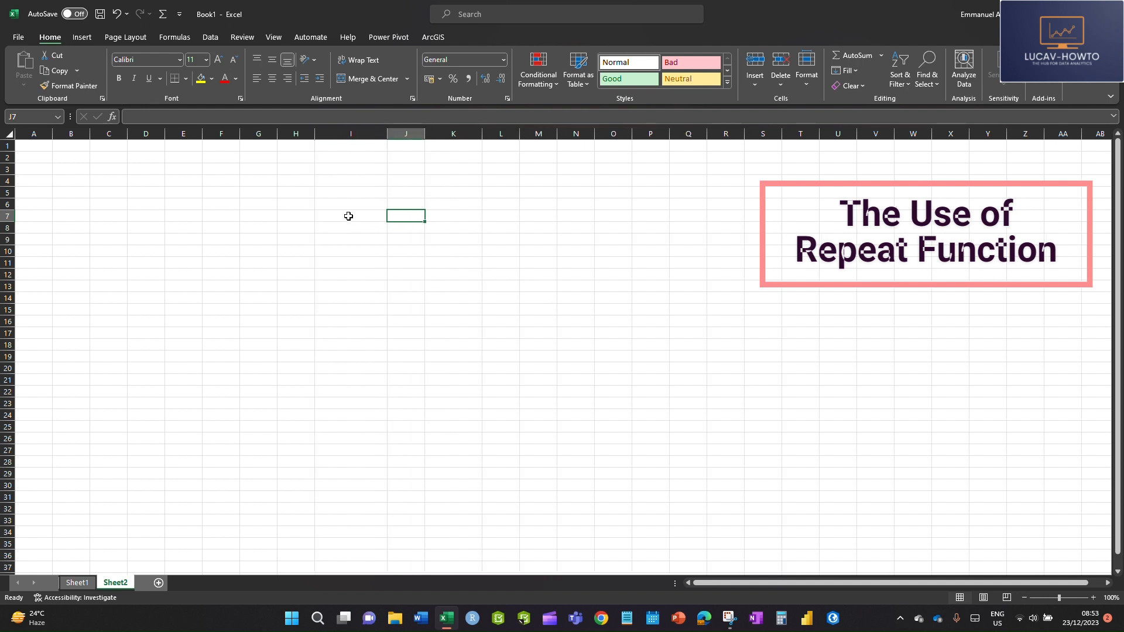
# Step: Examine the list of fonts available for cell I7
pyautogui.click(348, 216)
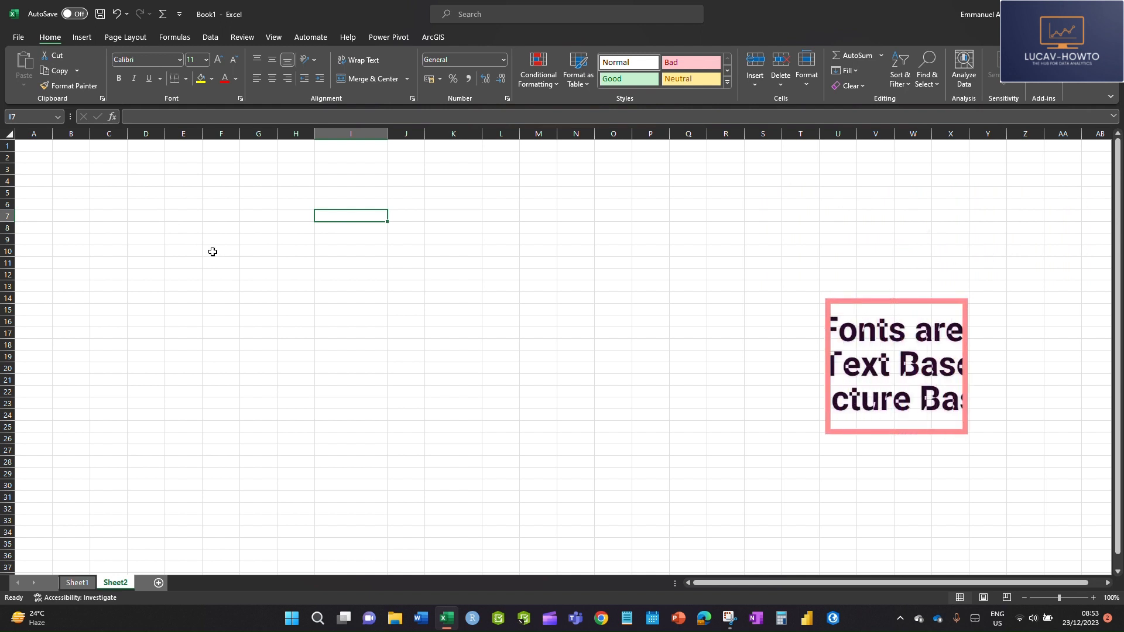
pyautogui.click(179, 60)
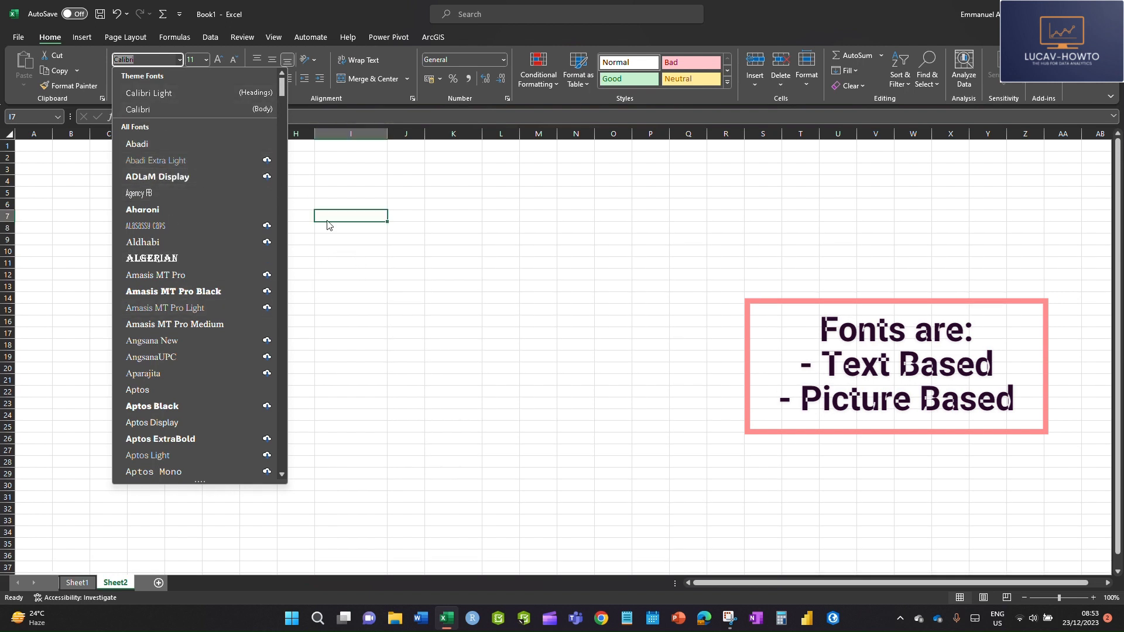
pyautogui.press('Escape')
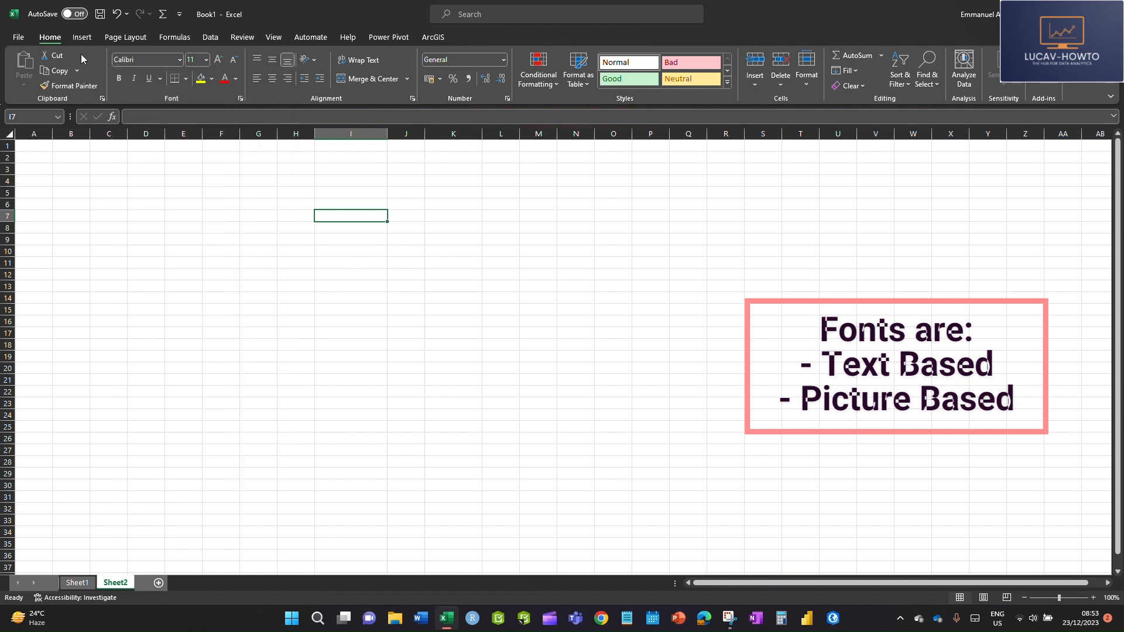
# Step: Insert the Webdings man symbol with character code 128 into cell I7
pyautogui.click(82, 37)
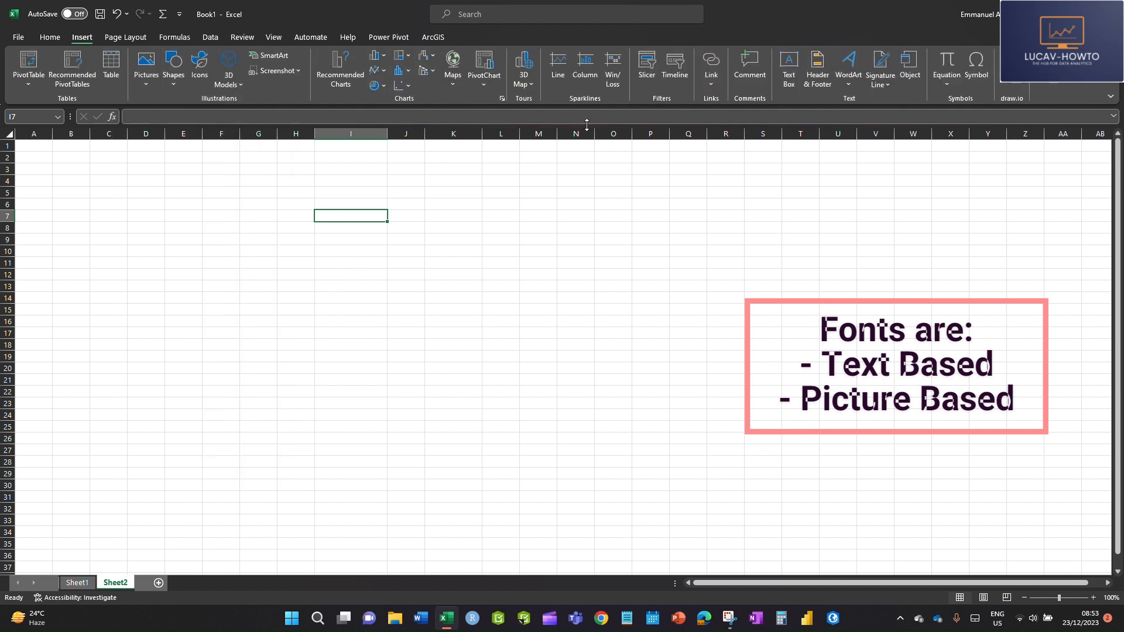
pyautogui.click(976, 64)
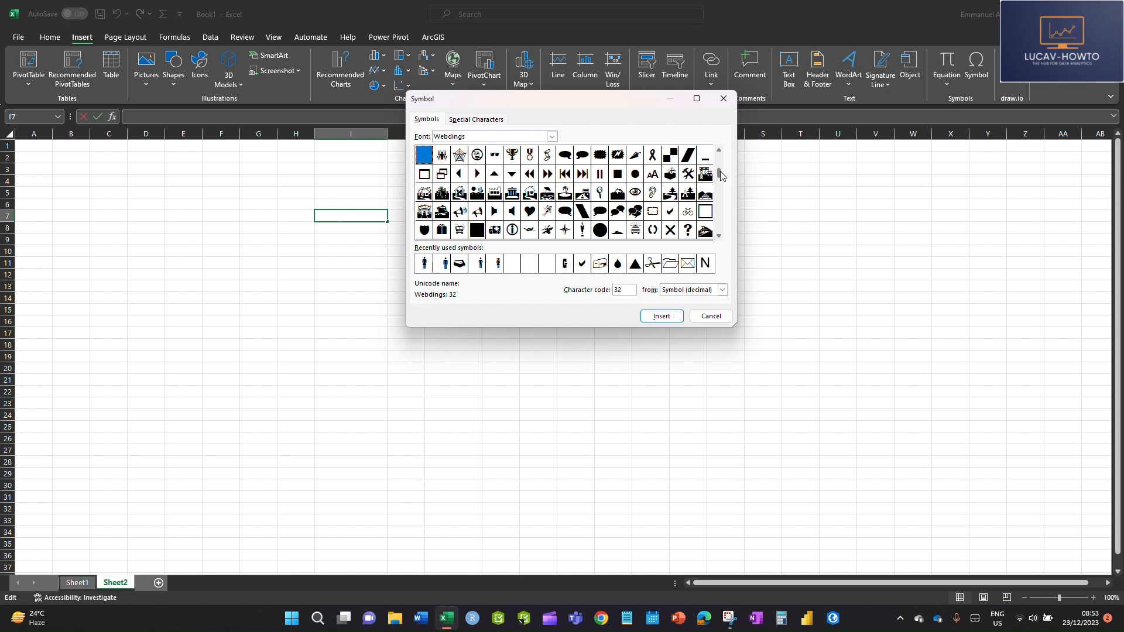
pyautogui.click(445, 264)
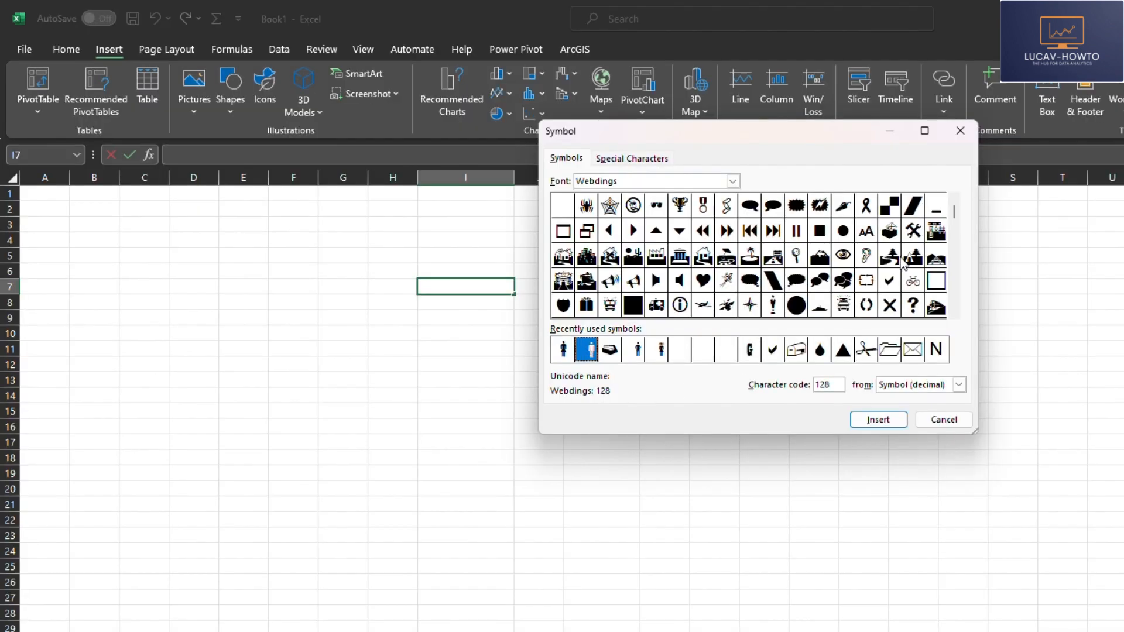
pyautogui.click(956, 314)
pyautogui.click(956, 314)
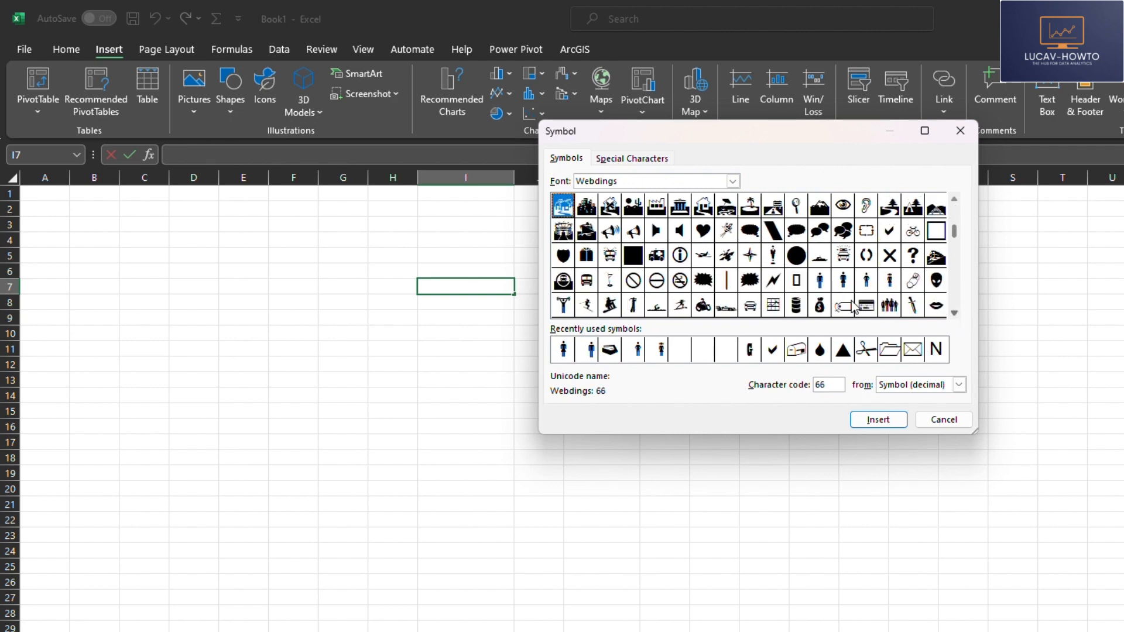
pyautogui.click(820, 282)
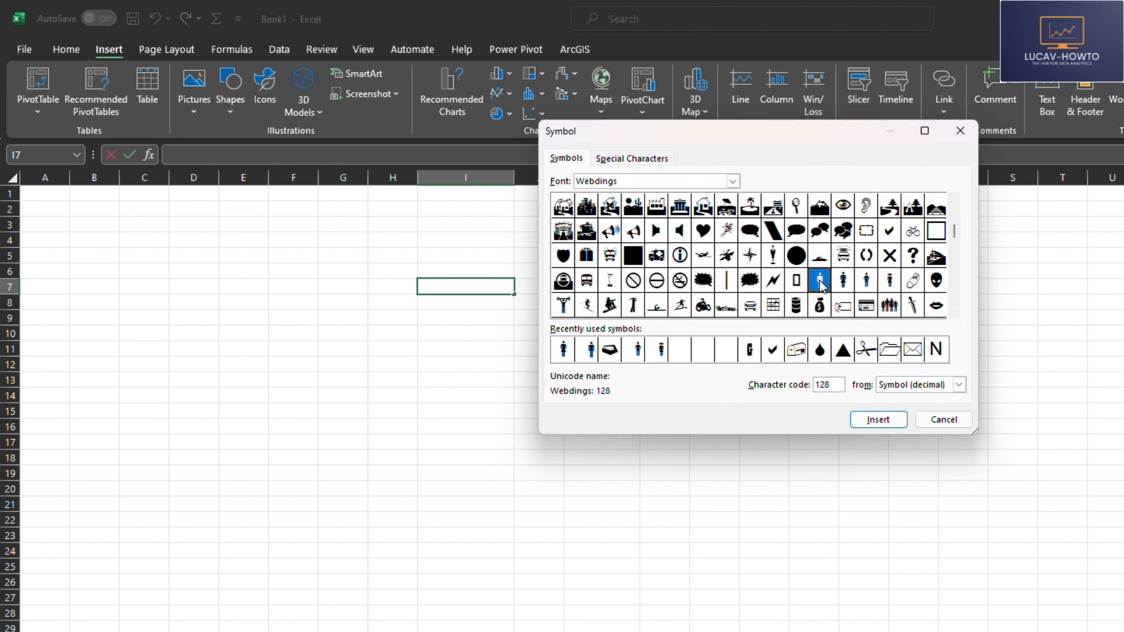
pyautogui.doubleClick(820, 282)
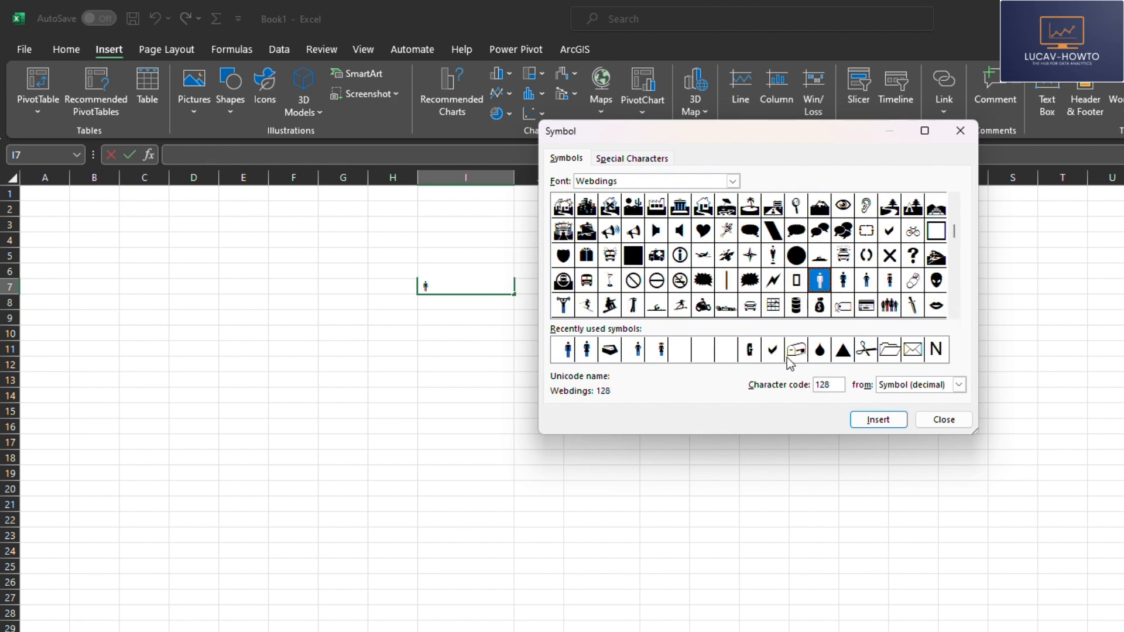
# Step: Add the next two Webdings person symbols, ending with character code 130, to cell I7 and commit the entry
pyautogui.doubleClick(845, 285)
pyautogui.click(868, 281)
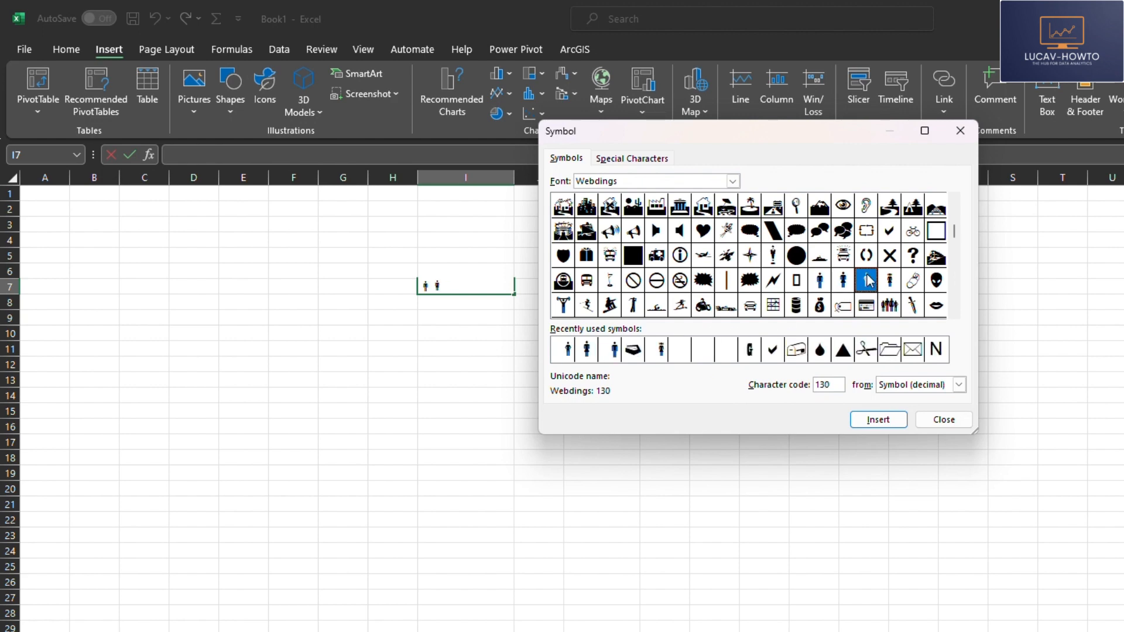
pyautogui.doubleClick(868, 281)
pyautogui.click(944, 420)
pyautogui.click(600, 457)
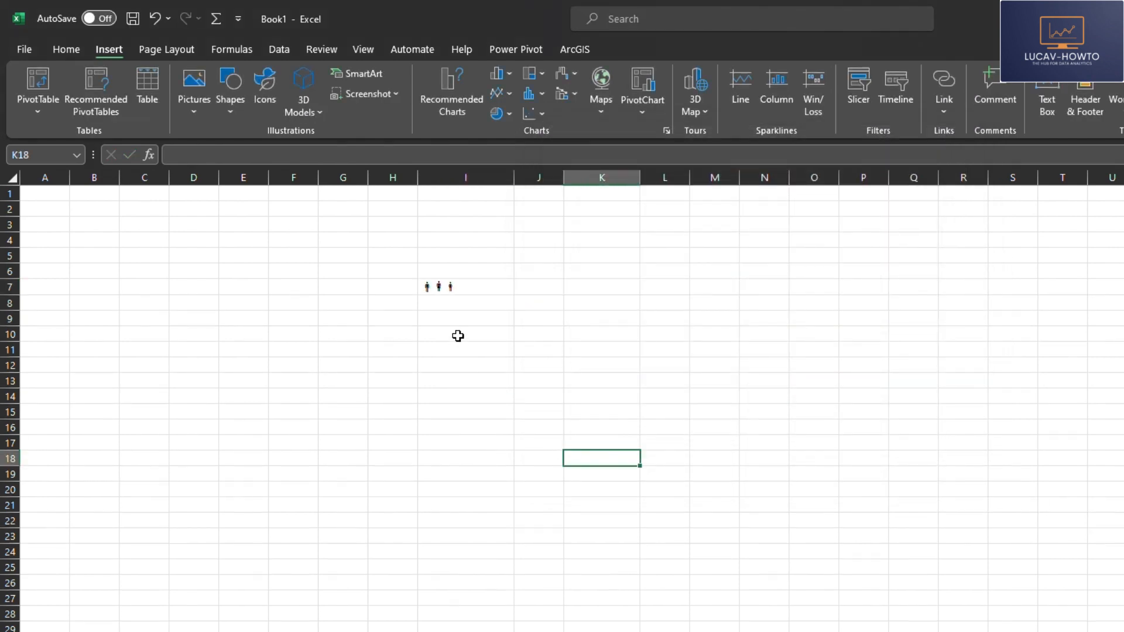
# Step: Copy only the first person symbol from cell I7 and paste it into cell M8
pyautogui.doubleClick(449, 283)
pyautogui.moveTo(433, 286); pyautogui.dragTo(413, 285)
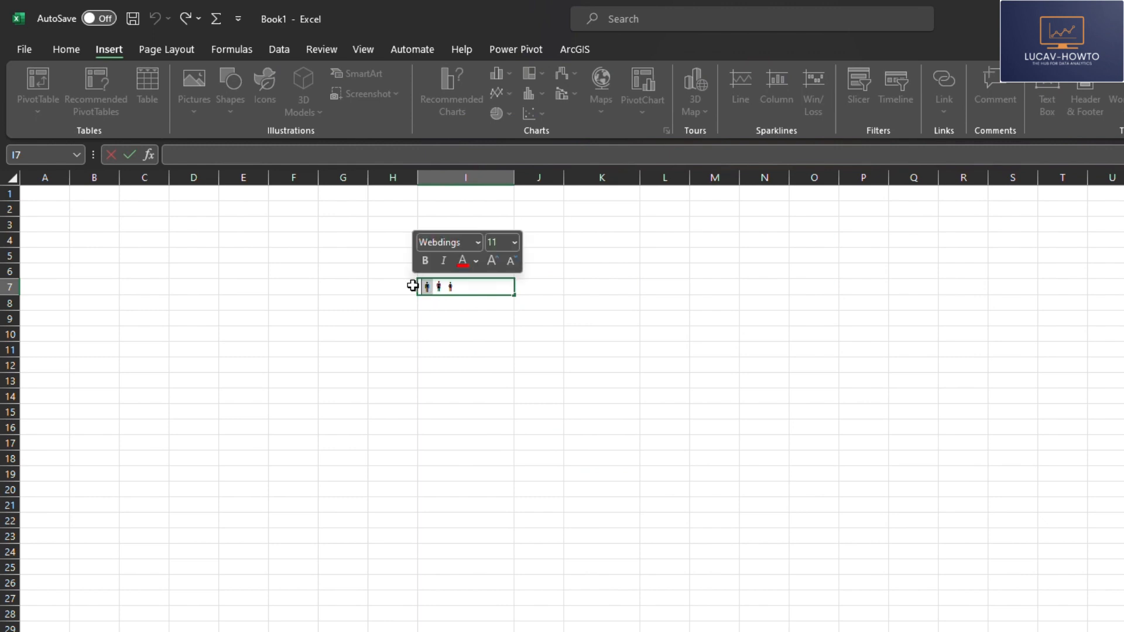
pyautogui.click(824, 351)
pyautogui.click(724, 300)
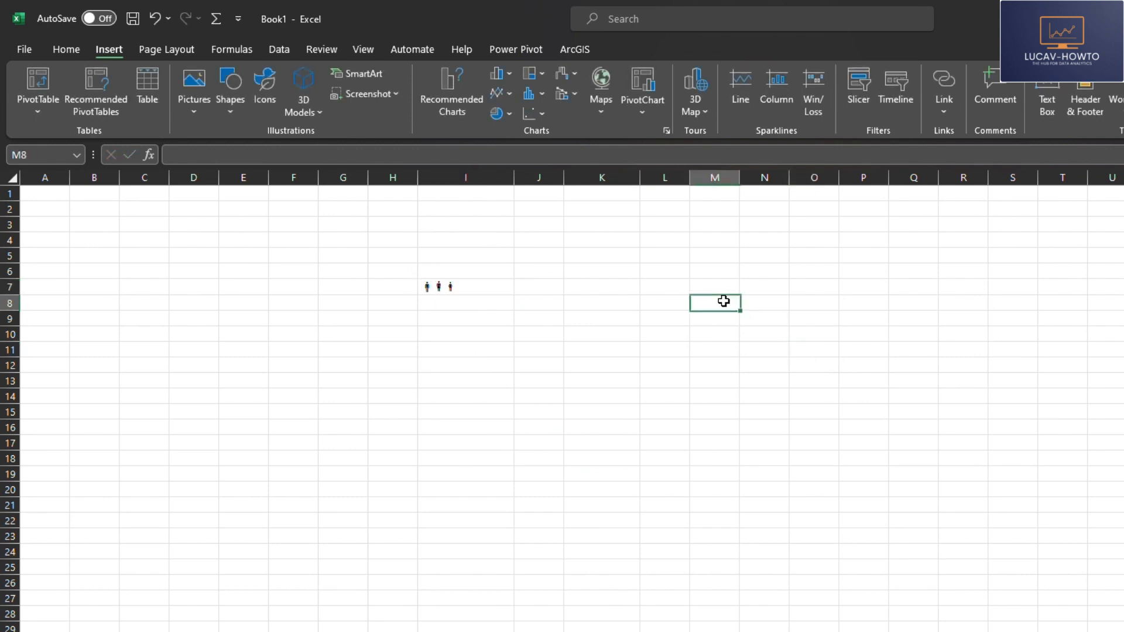
pyautogui.hotkey('ctrl', 'v')
pyautogui.click(746, 409)
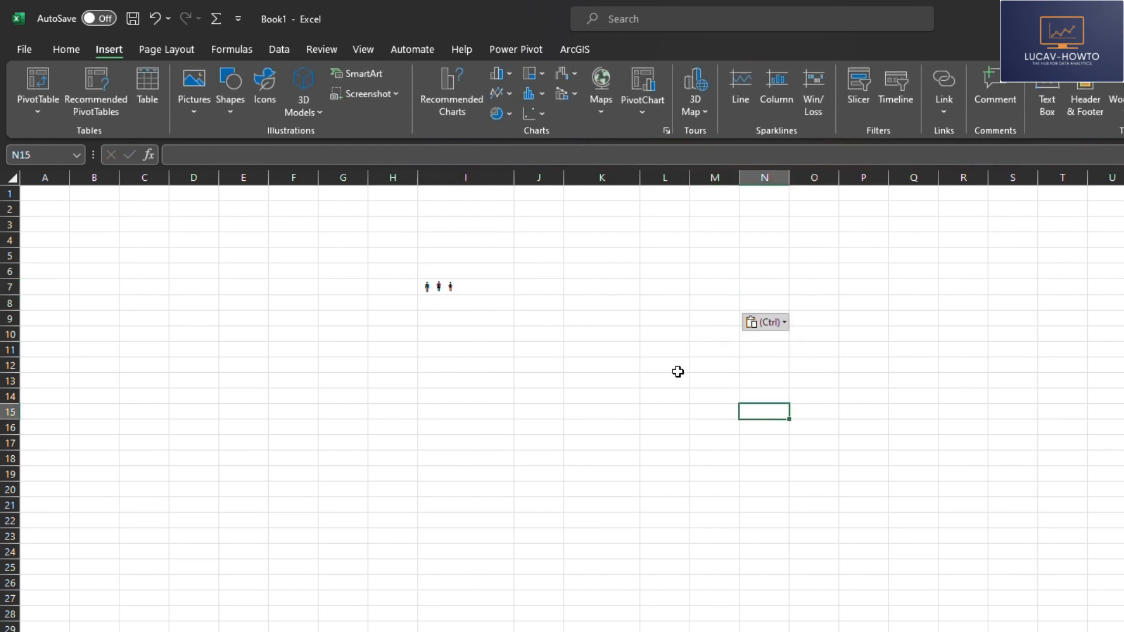
# Step: Set the font of cell M8 to Webdings
pyautogui.click(702, 300)
pyautogui.click(70, 51)
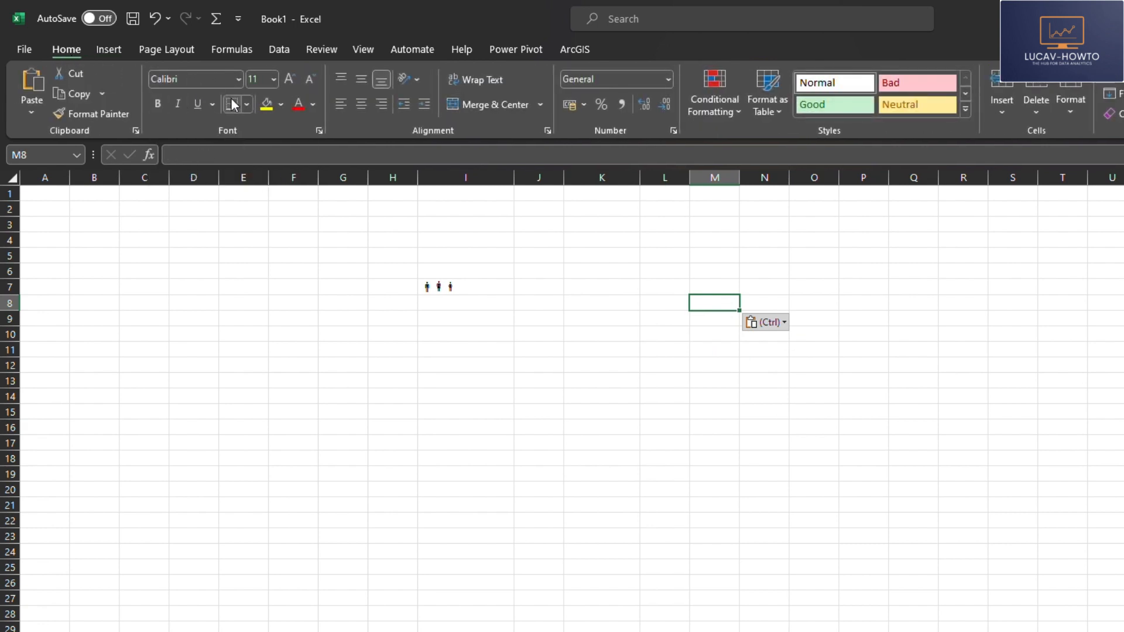
pyautogui.click(226, 80)
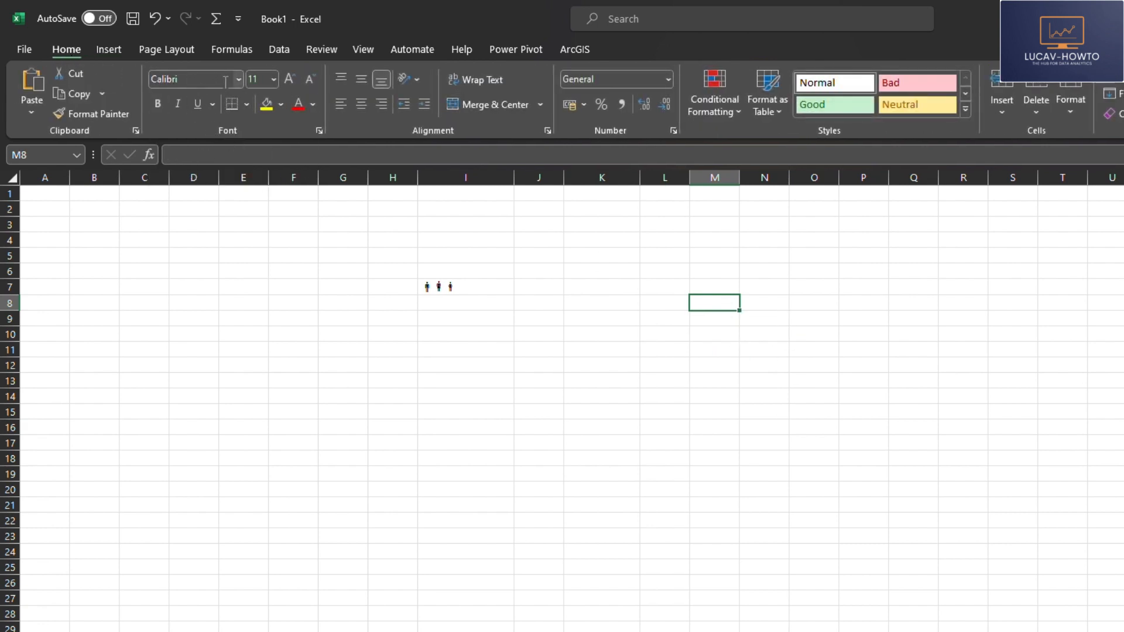
pyautogui.write('Webdings')
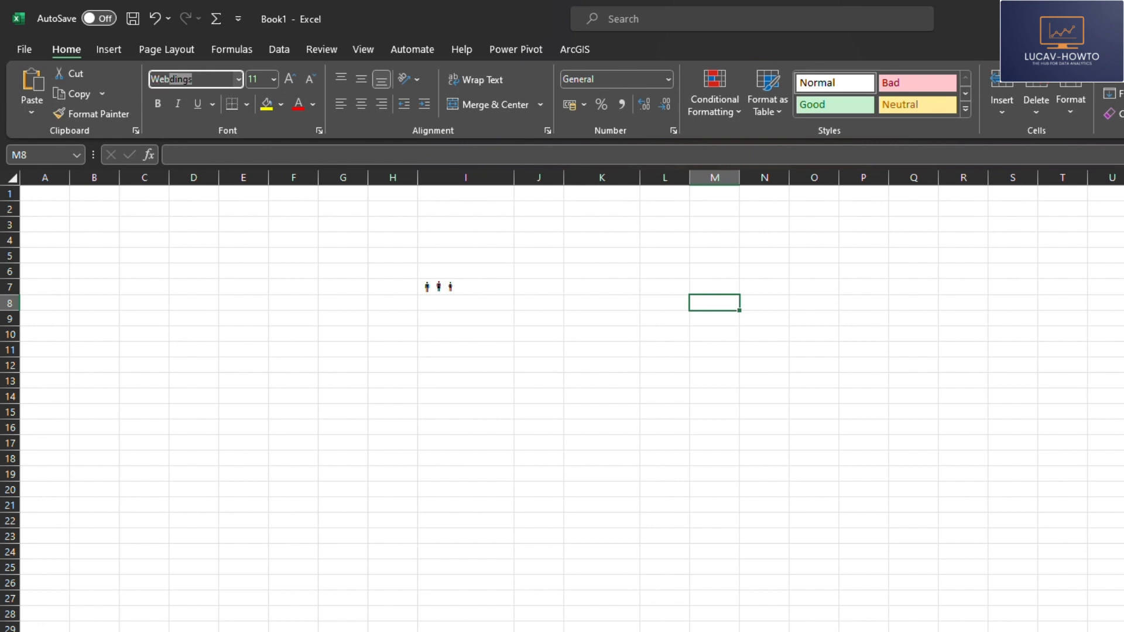
pyautogui.press('Return')
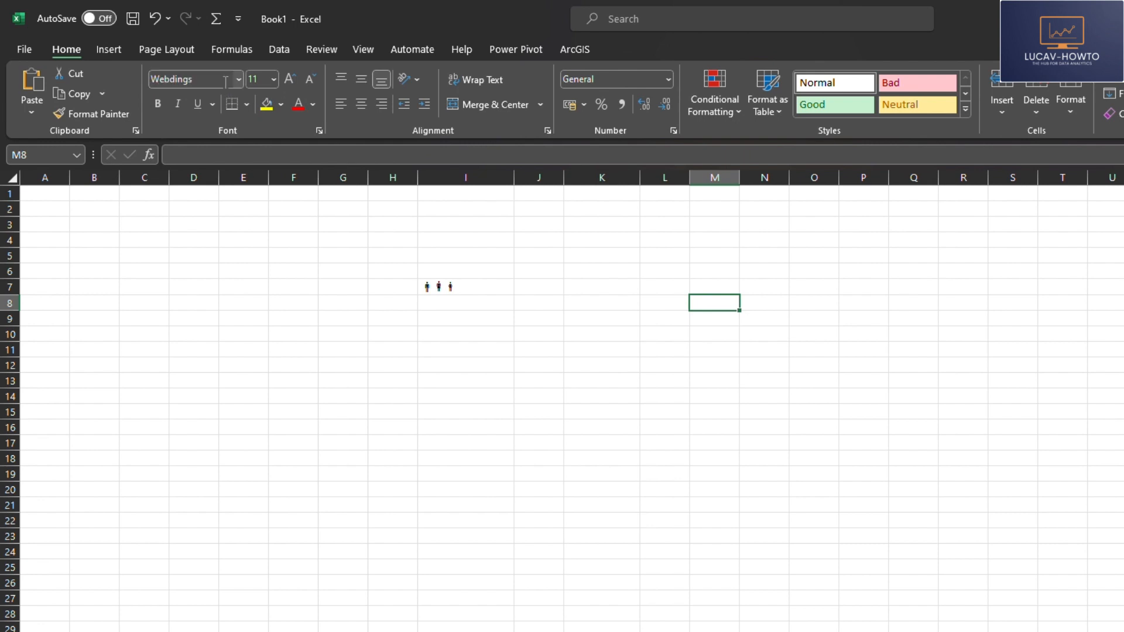
pyautogui.click(700, 393)
pyautogui.click(699, 305)
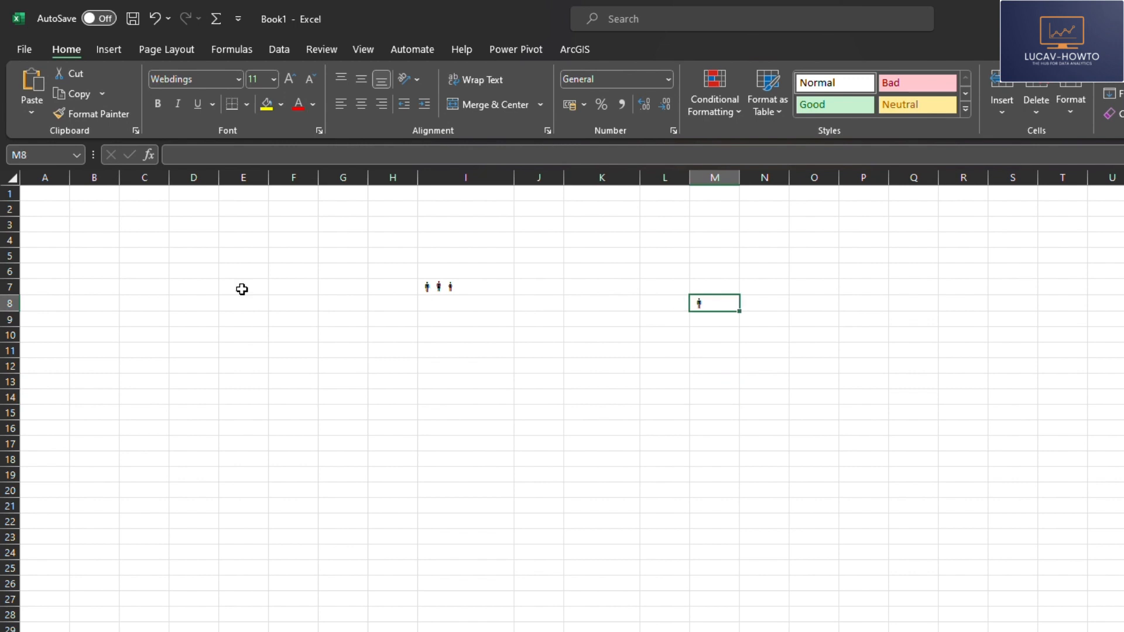
# Step: Enlarge the person symbol in cell M8 to font size 72
pyautogui.click(290, 76)
pyautogui.click(290, 76)
pyautogui.click(291, 76)
pyautogui.click(291, 76)
pyautogui.click(291, 76)
pyautogui.click(290, 76)
pyautogui.click(291, 76)
pyautogui.click(290, 76)
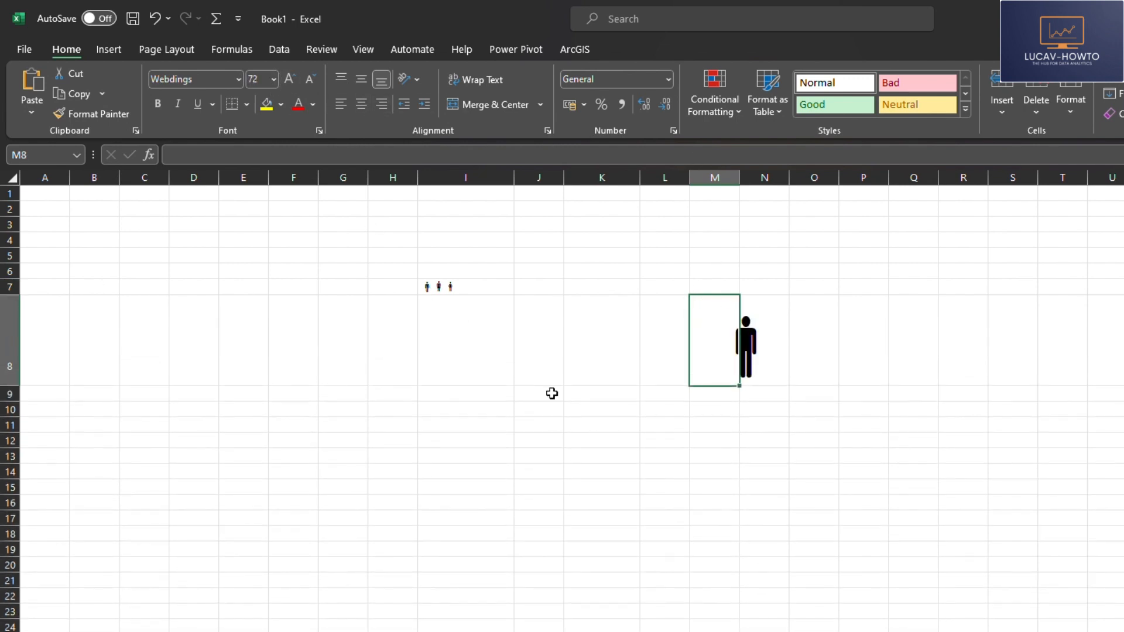
pyautogui.click(755, 406)
pyautogui.click(743, 331)
pyautogui.click(716, 341)
# Step: Enter the | character in cell K8
pyautogui.click(623, 345)
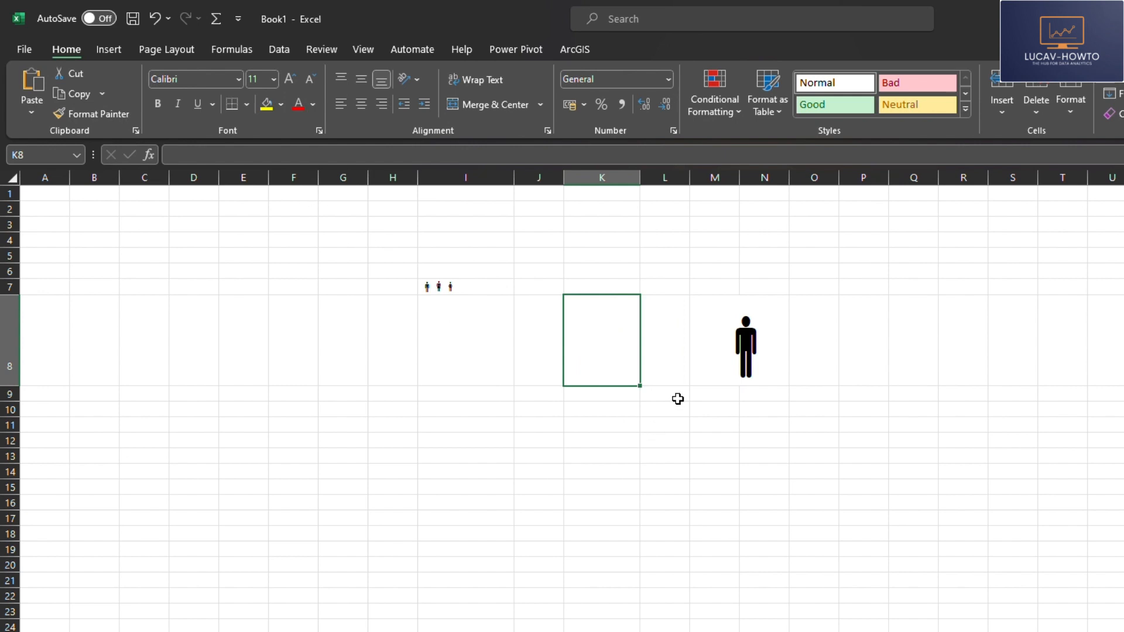
pyautogui.press('F2')
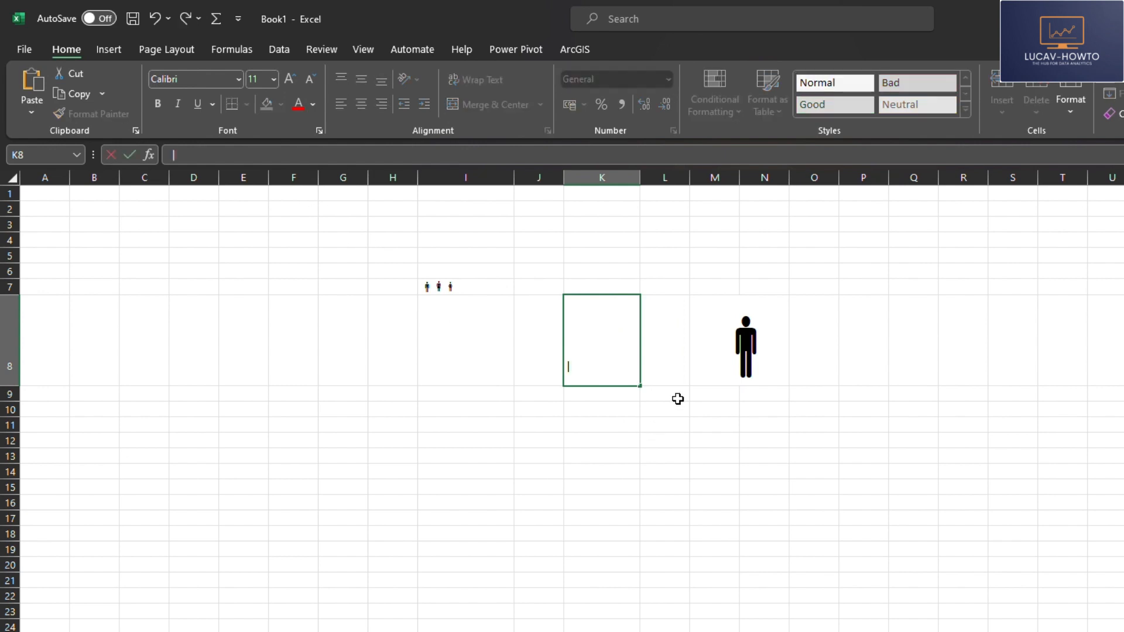
pyautogui.press('Return')
pyautogui.click(586, 371)
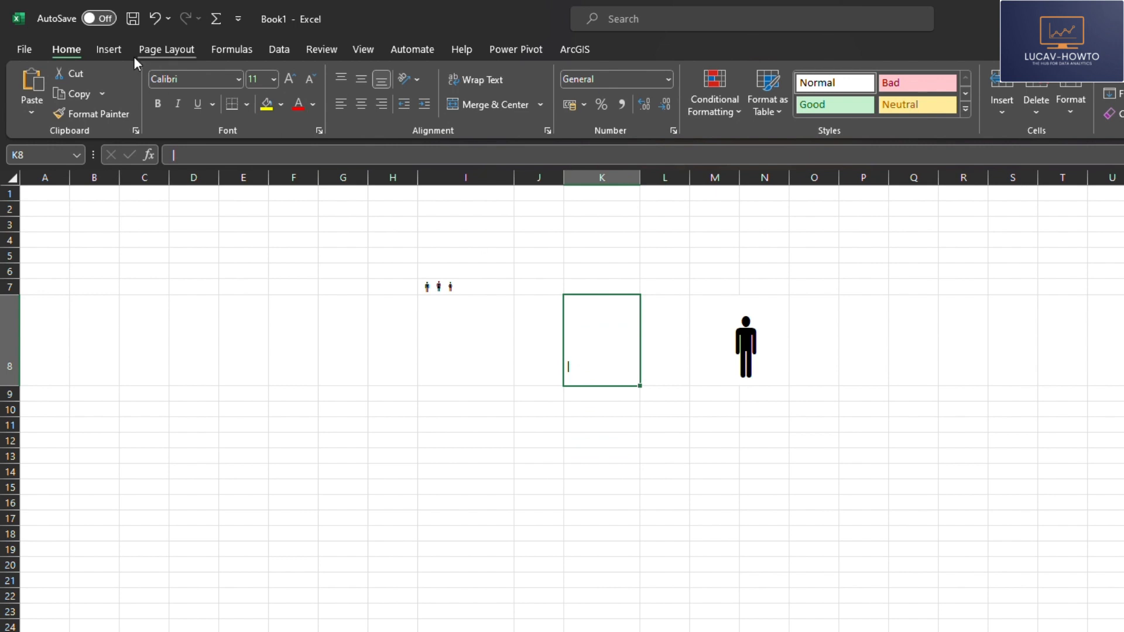
# Step: Set the font of cell K8 to Wingdings so the character displays as a flower symbol
pyautogui.click(206, 83)
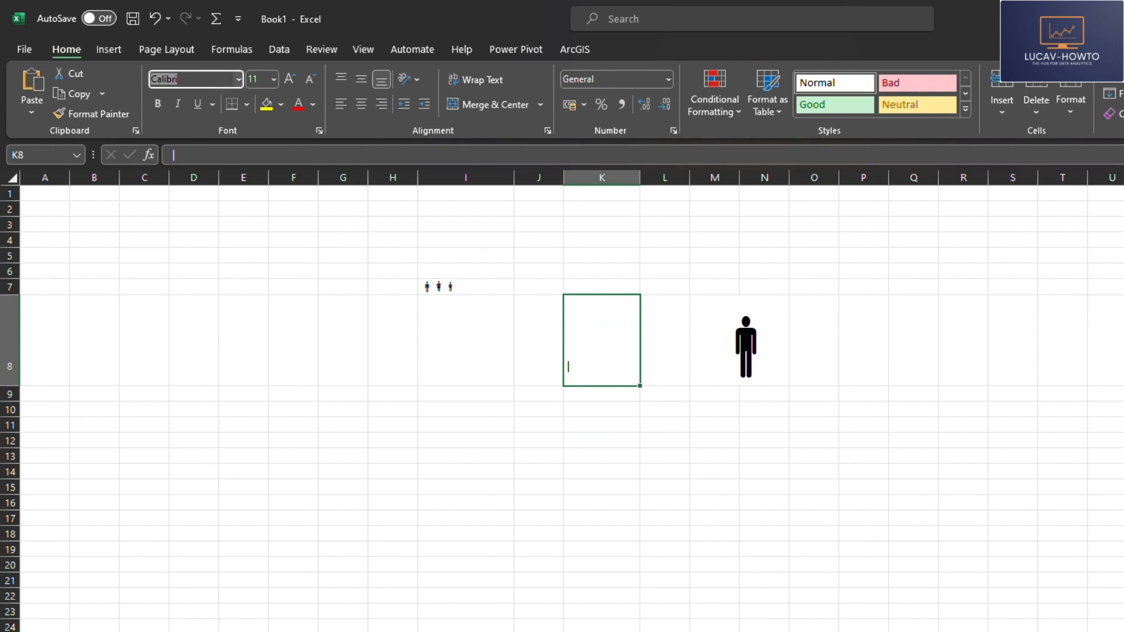
pyautogui.write('Wingdings')
pyautogui.press('Return')
pyautogui.write('l')
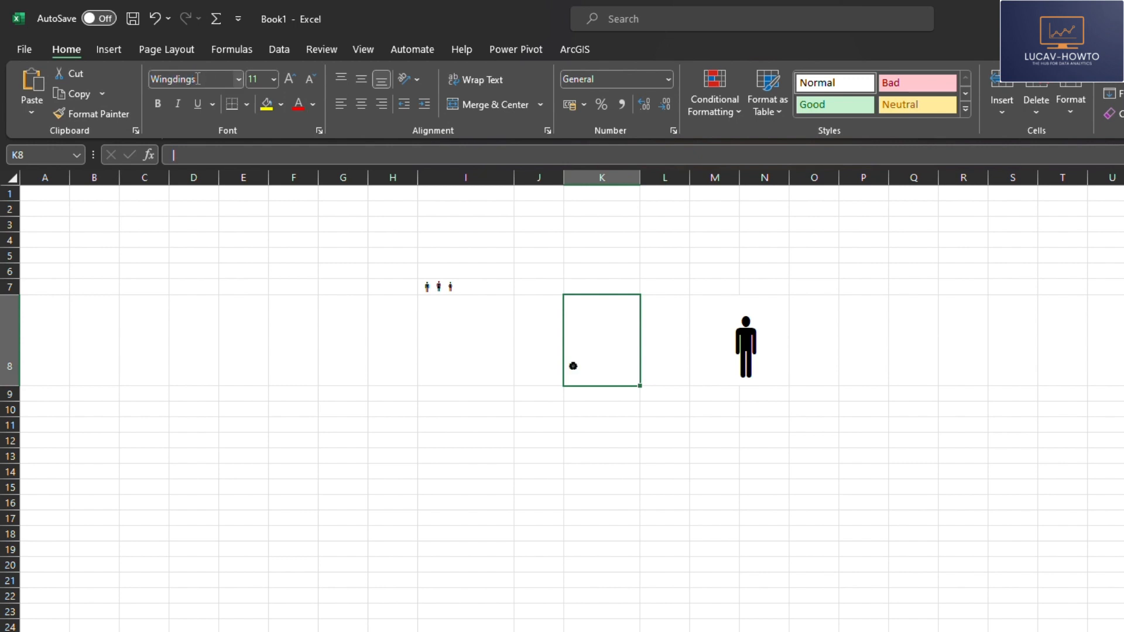
pyautogui.click(648, 469)
# Step: Enlarge the flower symbol in cell K8 to font size 72 and color it red
pyautogui.click(605, 363)
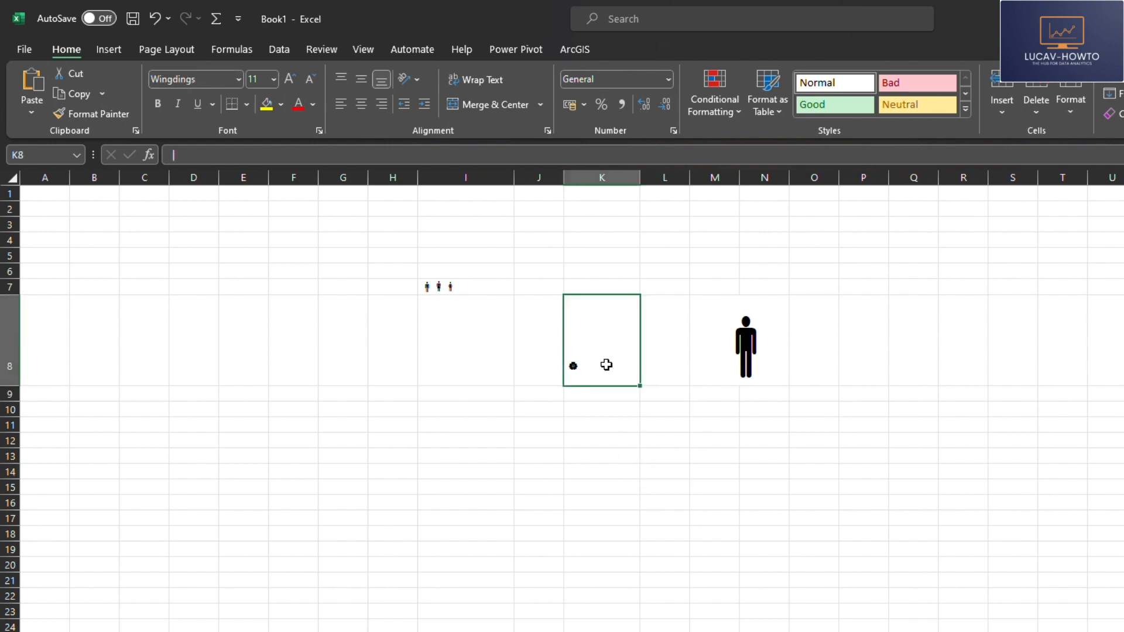
pyautogui.click(293, 78)
pyautogui.click(293, 79)
pyautogui.click(293, 79)
pyautogui.click(293, 79)
pyautogui.click(662, 420)
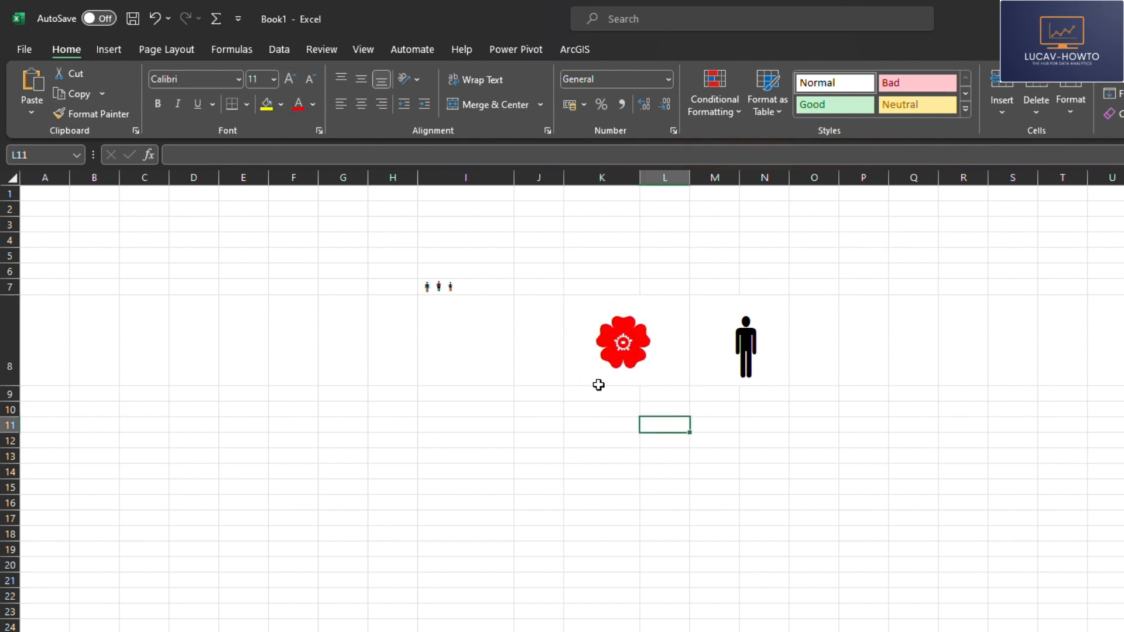
# Step: Delete rows 1 to 9 to remove all the demonstration symbols from the sheet
pyautogui.click(597, 380)
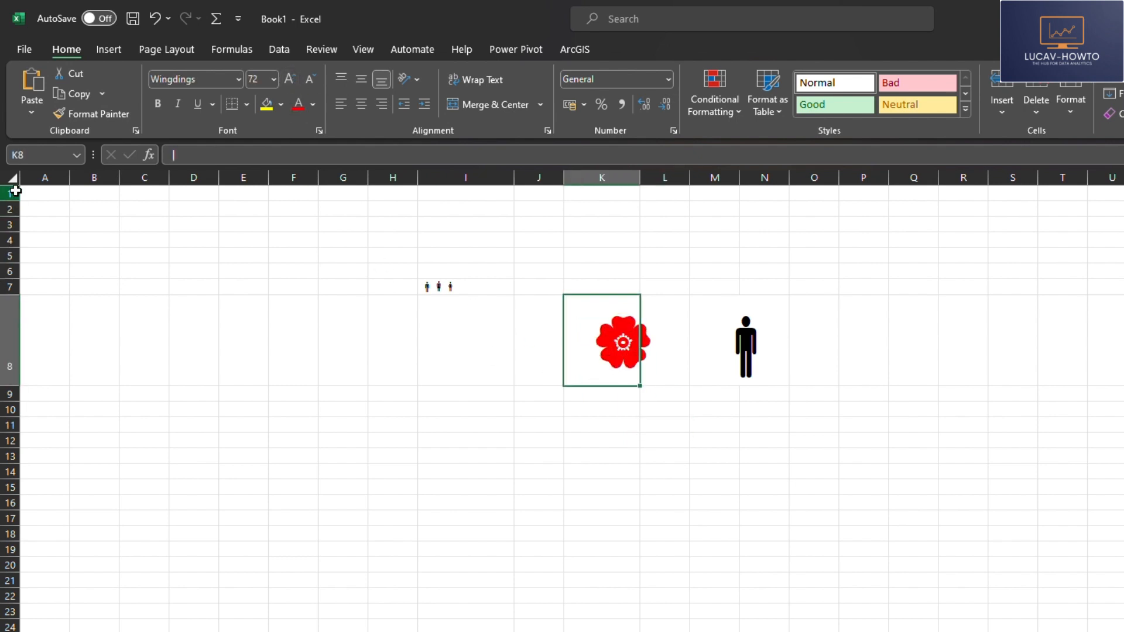
pyautogui.moveTo(7, 192); pyautogui.dragTo(112, 396)
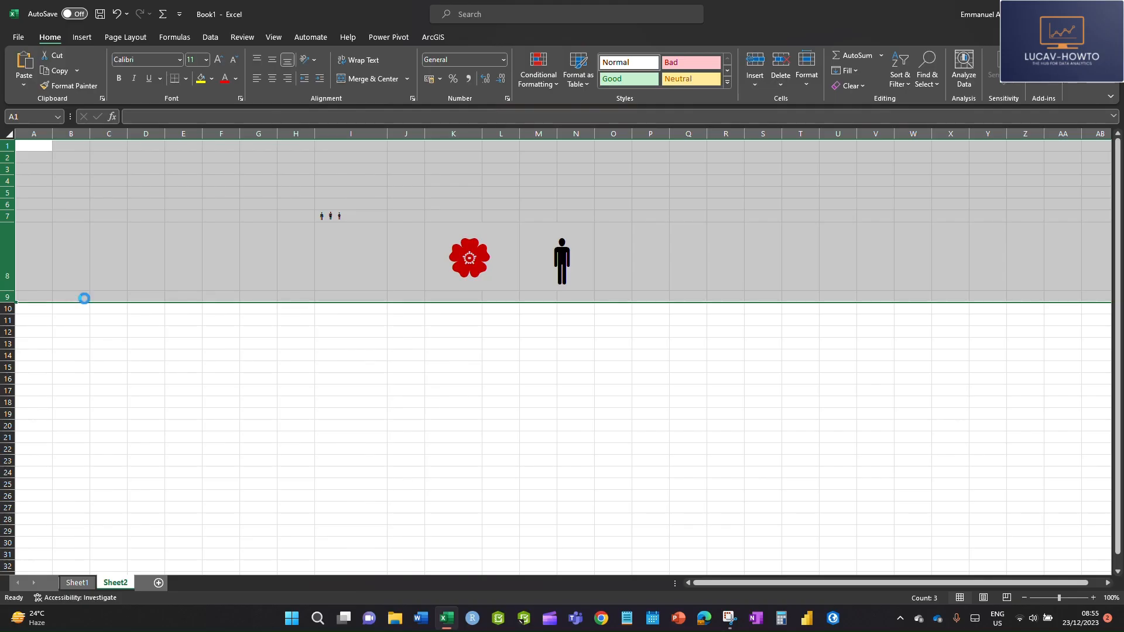
pyautogui.click(183, 473)
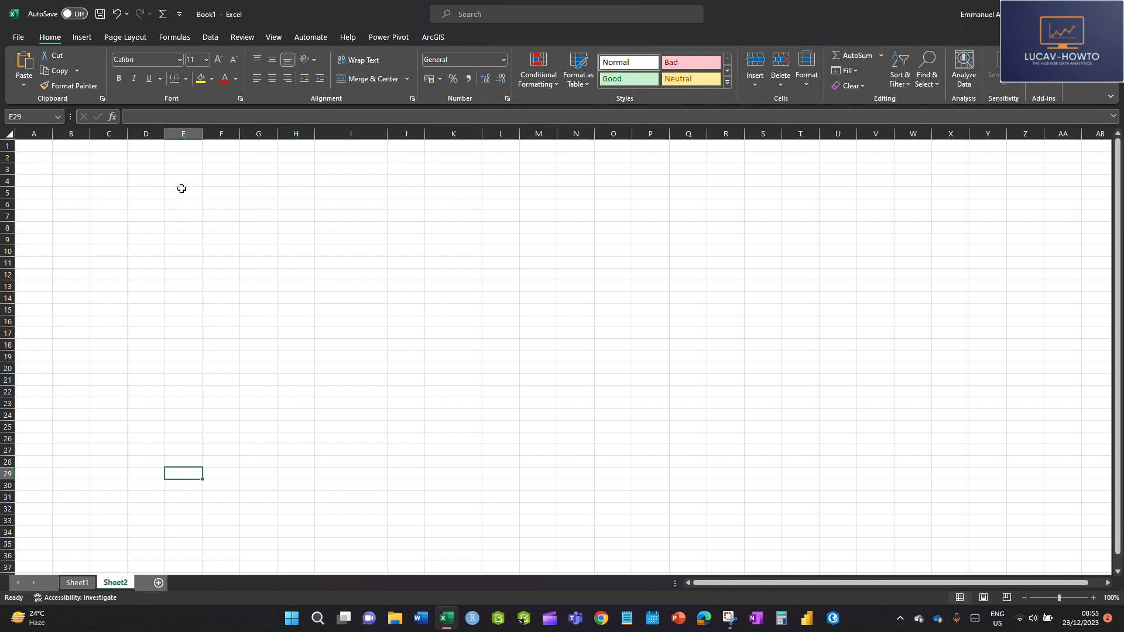
# Step: Enter the column headers S_ID in cell A1 and S_Score in cell B1
pyautogui.click(43, 147)
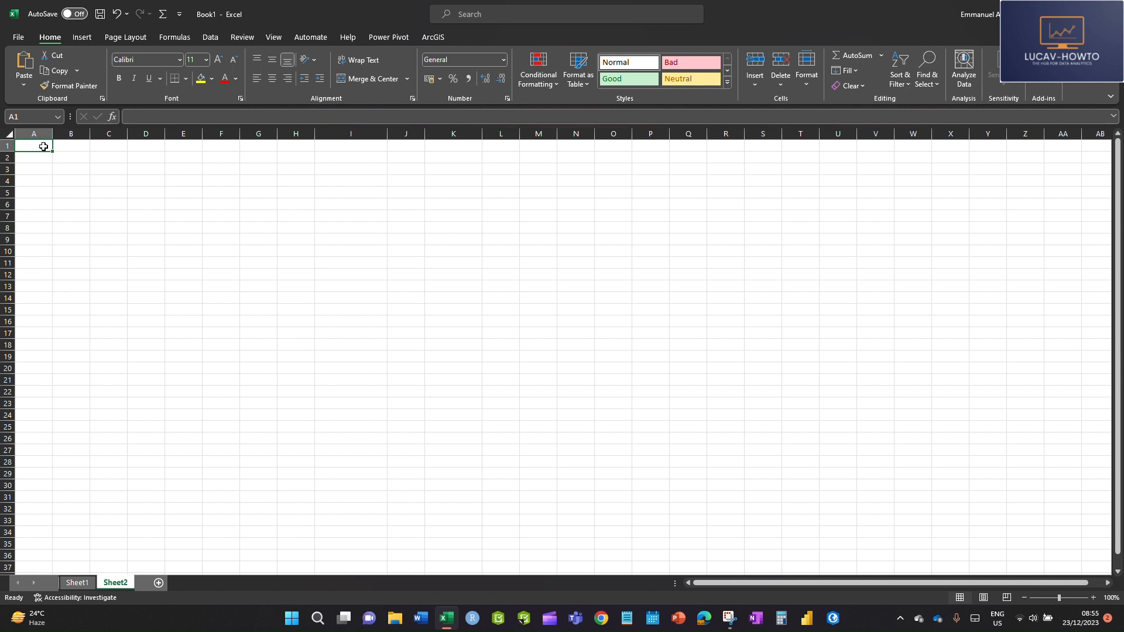
pyautogui.write('S')
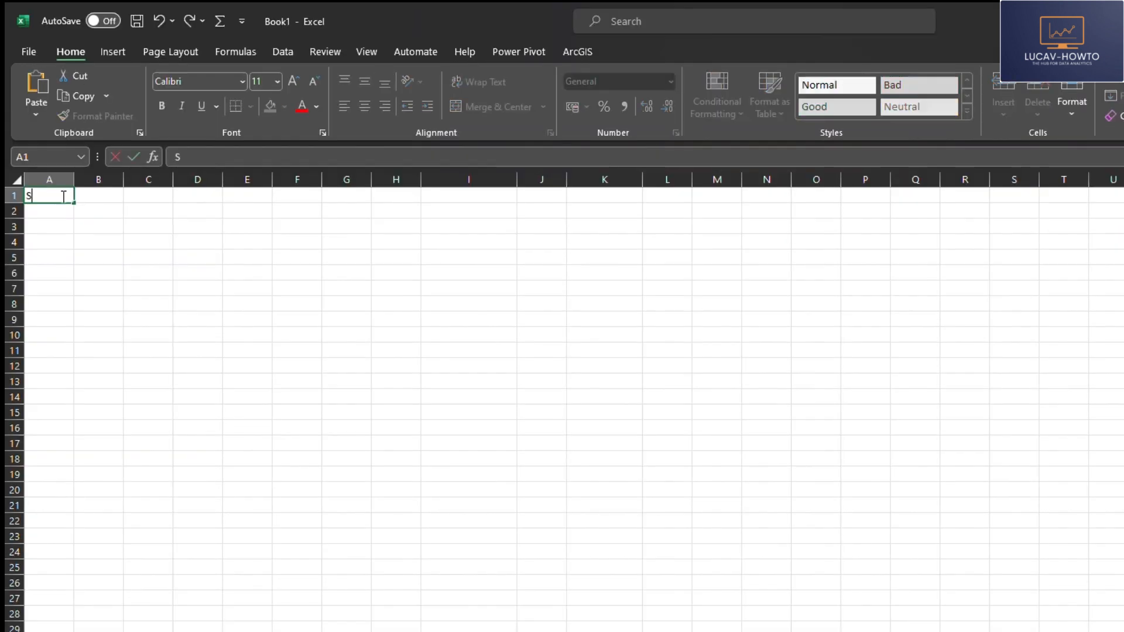
pyautogui.write('_ID')
pyautogui.press('Tab')
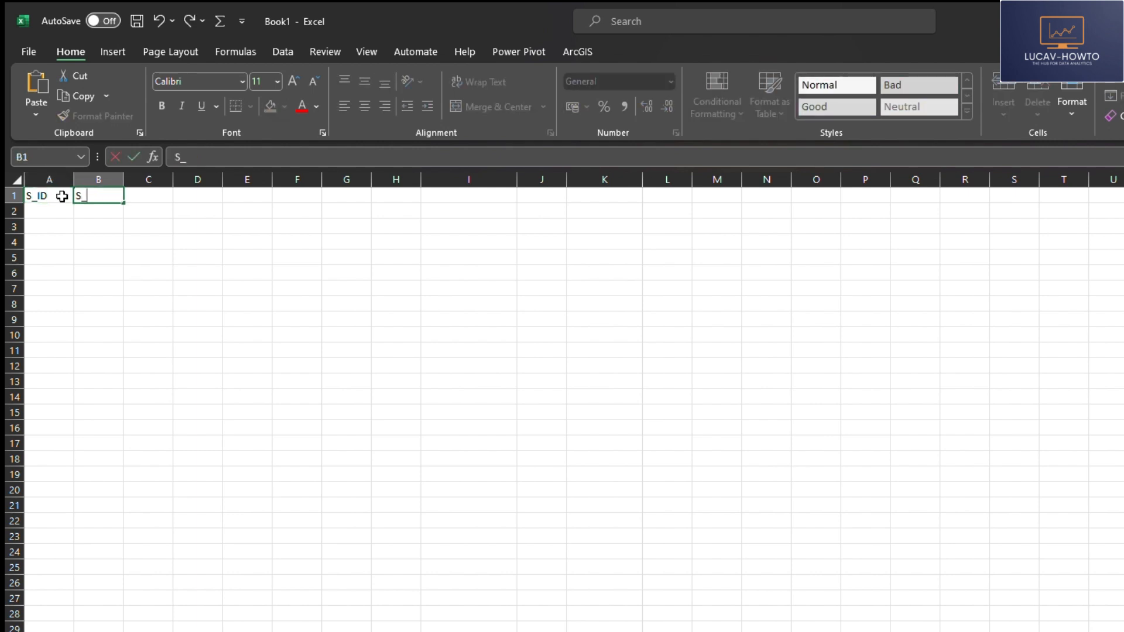
pyautogui.write('S_Score')
pyautogui.moveTo(126, 232); pyautogui.dragTo(79, 229)
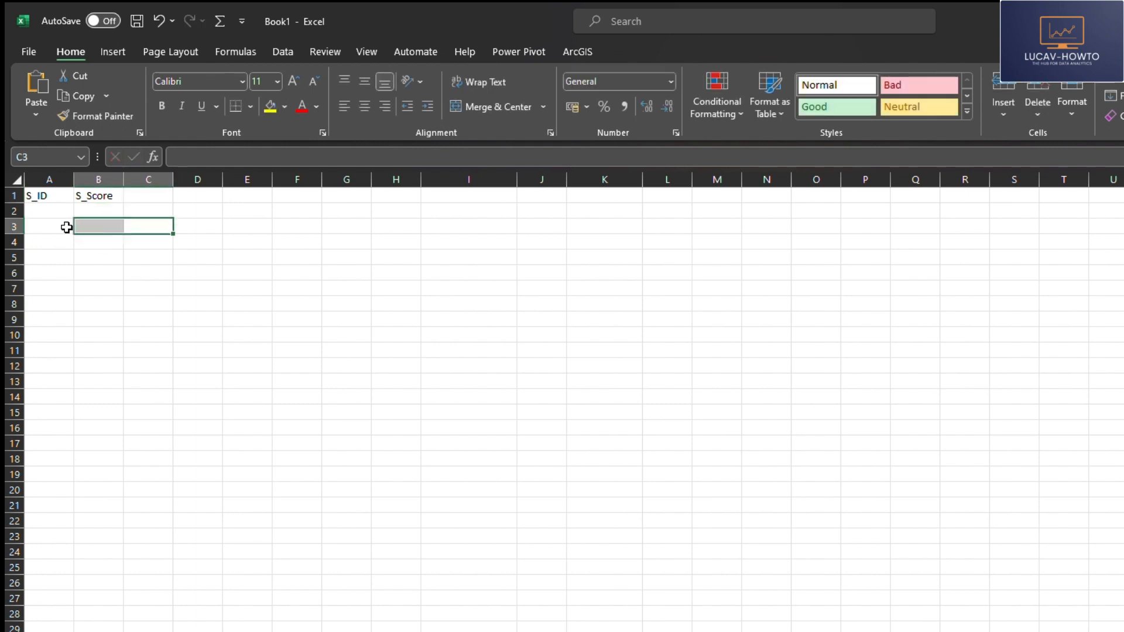
# Step: Enter AB001 in cell A2 and fill the series down to AB030 in cell A31
pyautogui.click(52, 216)
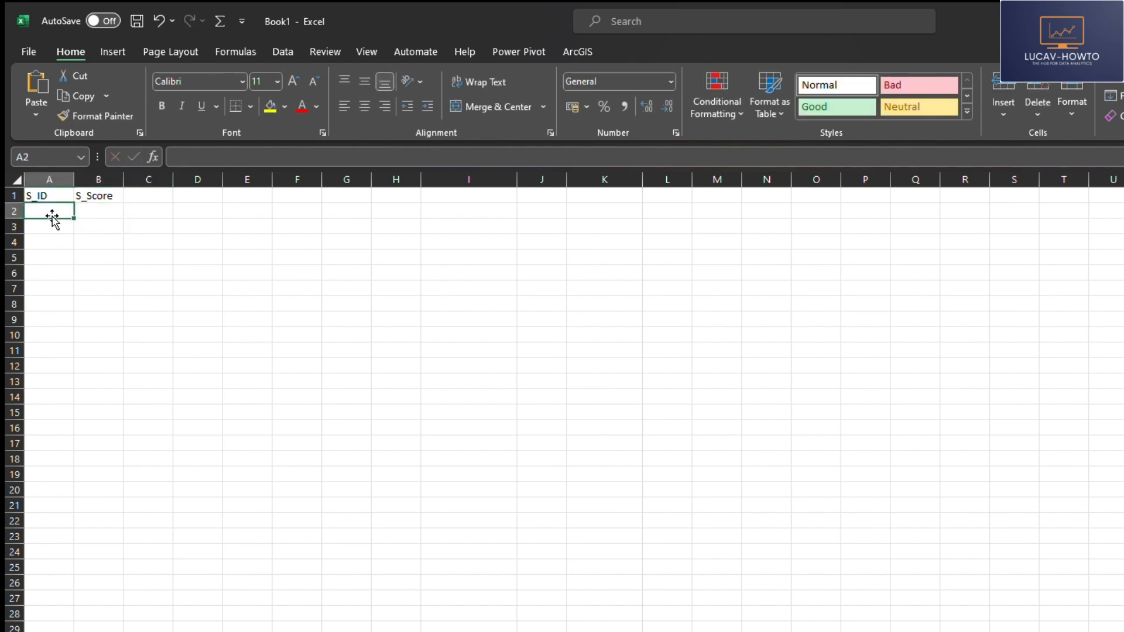
pyautogui.write('AB')
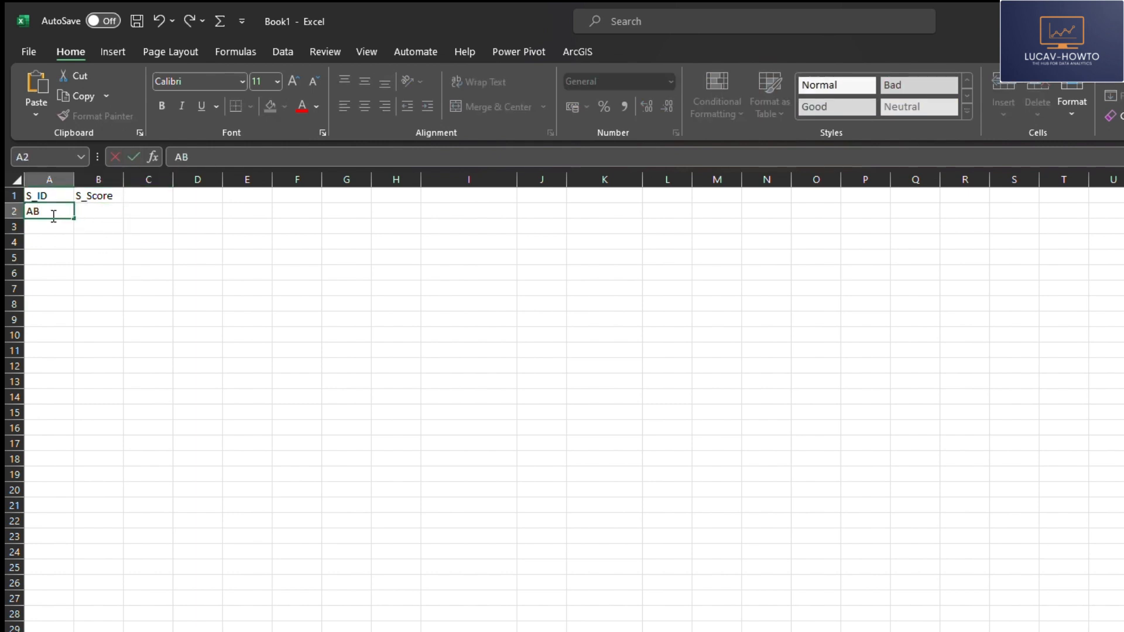
pyautogui.write('001')
pyautogui.click(76, 304)
pyautogui.click(50, 210)
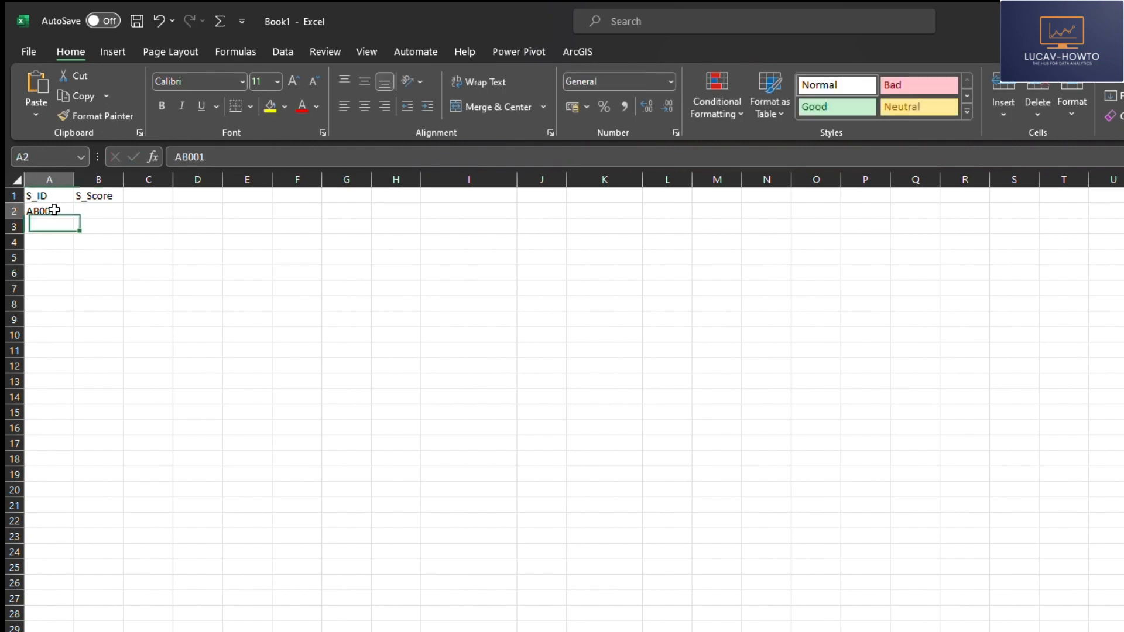
pyautogui.moveTo(74, 219); pyautogui.dragTo(76, 631)
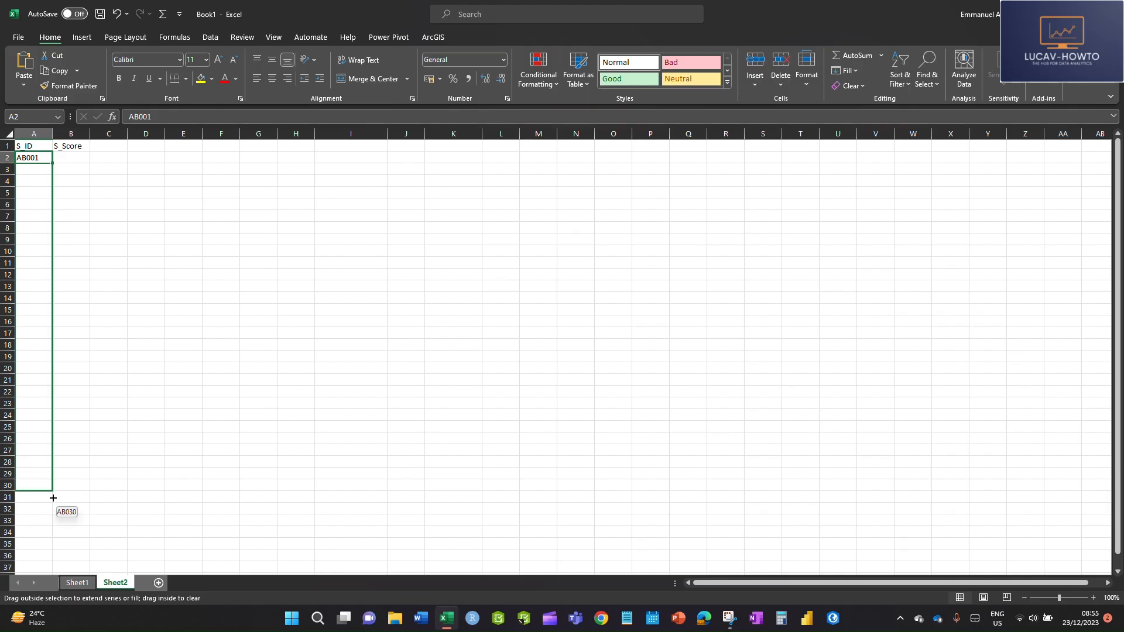
pyautogui.moveTo(54, 498)
pyautogui.mouseDown()
pyautogui.moveTo(53, 512)
pyautogui.moveTo(53, 499)
pyautogui.mouseUp()
pyautogui.click(140, 300)
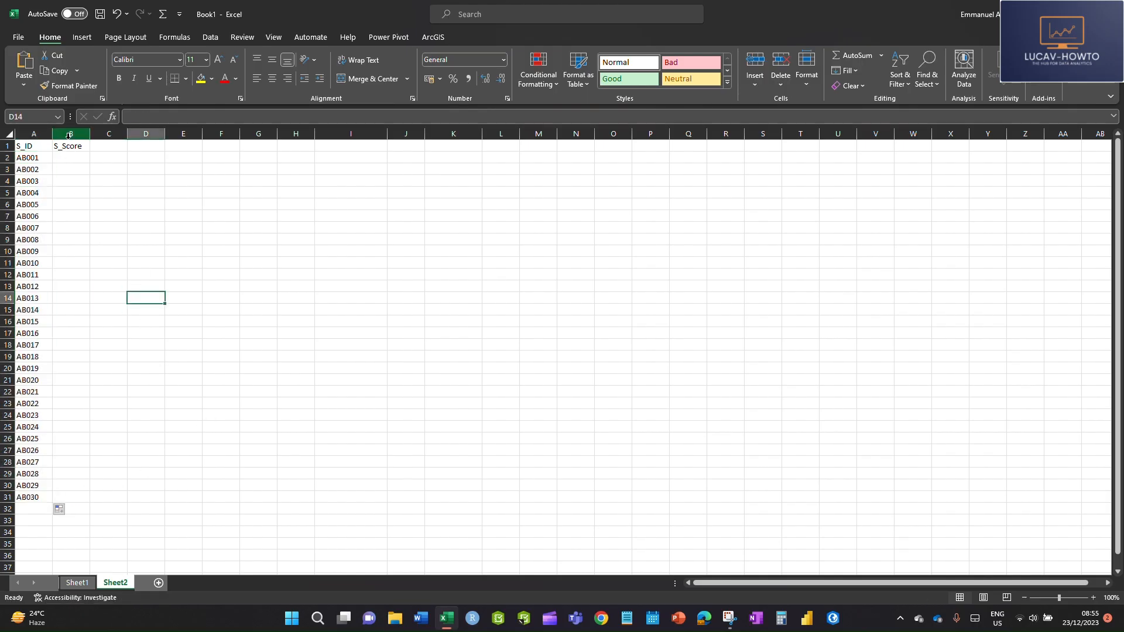
# Step: Widen column B and generate 30 random whole-number scores from cell B2 with =RANDARRAY(30,1,30,98,1)
pyautogui.click(69, 157)
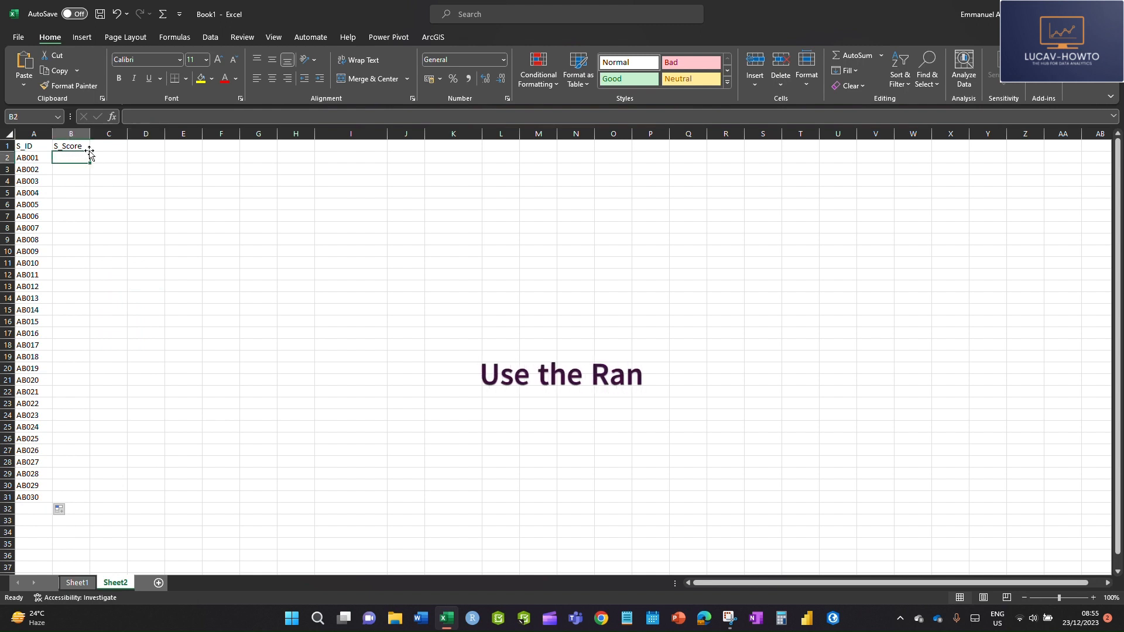
pyautogui.moveTo(89, 134); pyautogui.dragTo(120, 134)
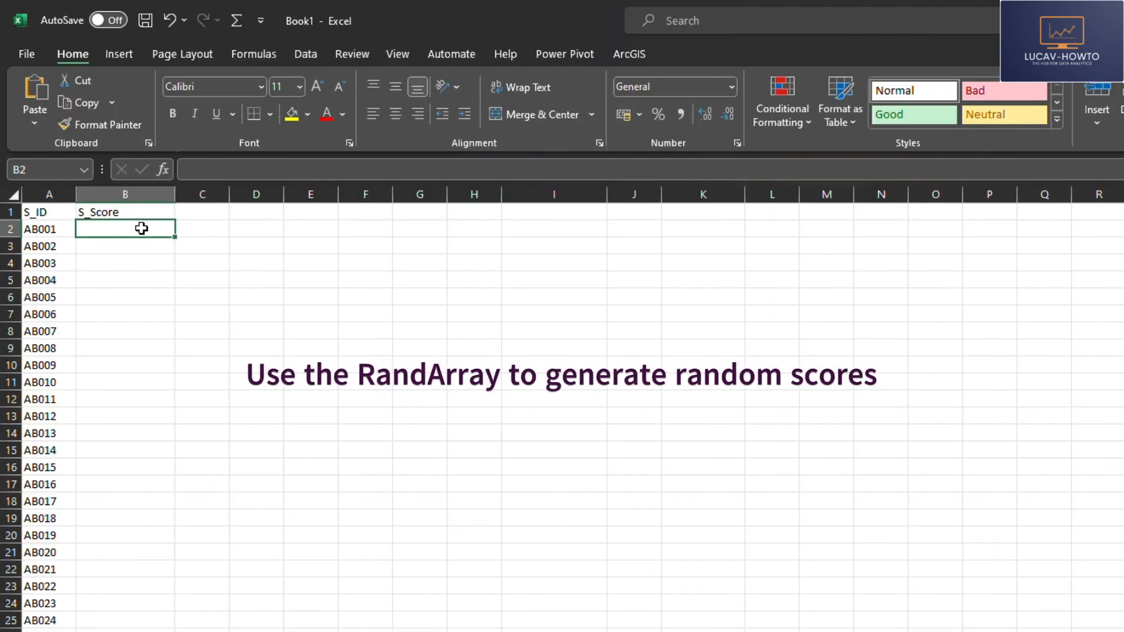
pyautogui.write('=')
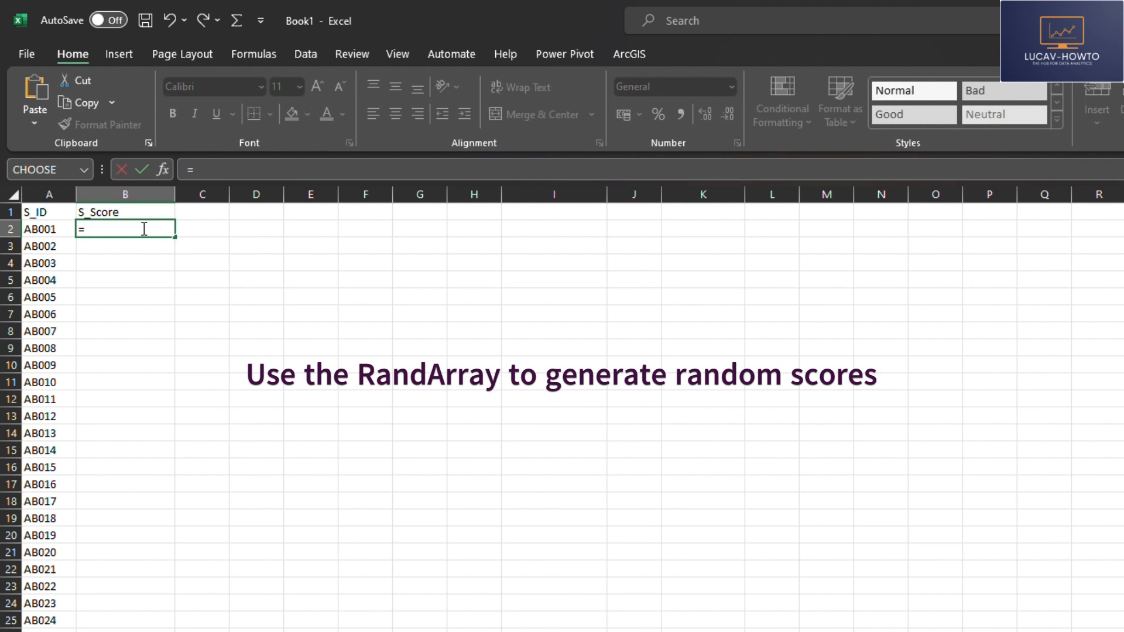
pyautogui.write('ran')
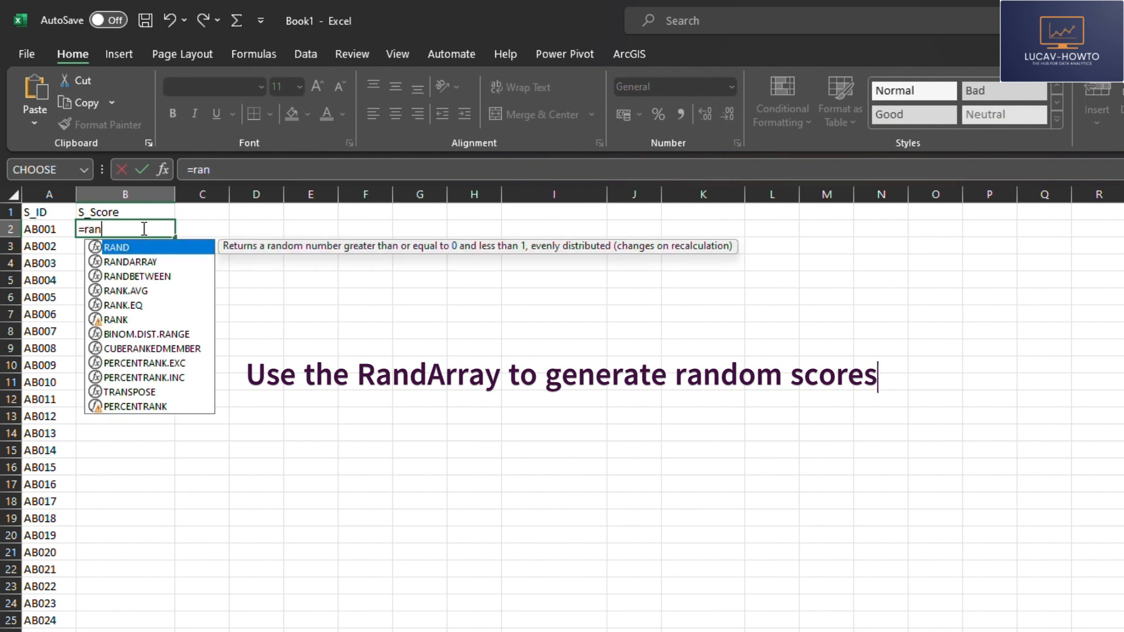
pyautogui.doubleClick(152, 262)
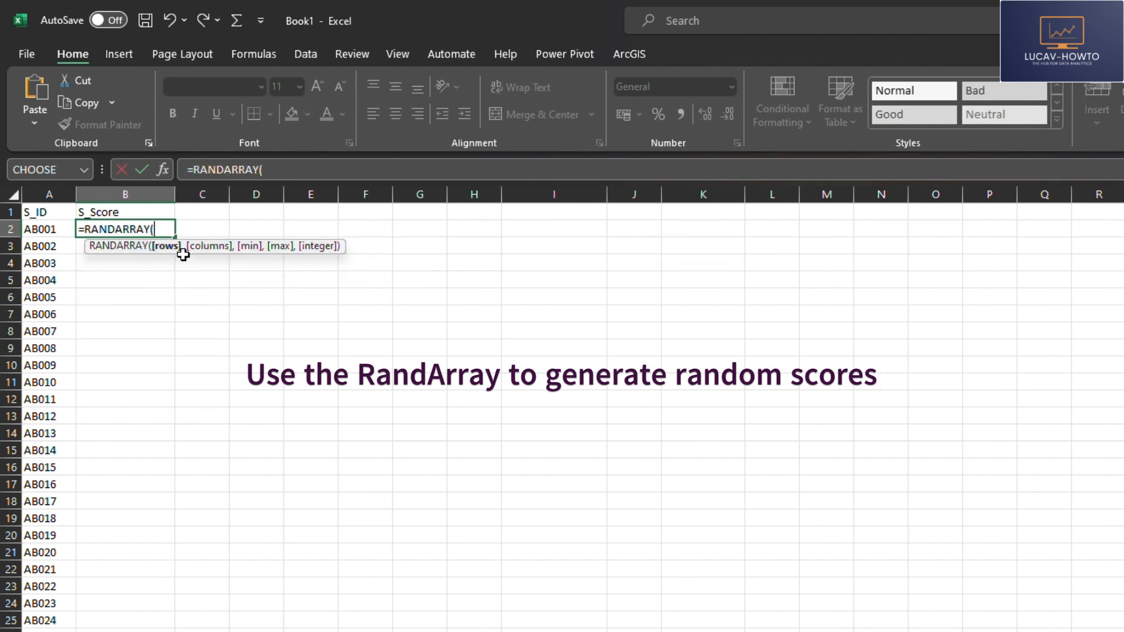
pyautogui.write('30,')
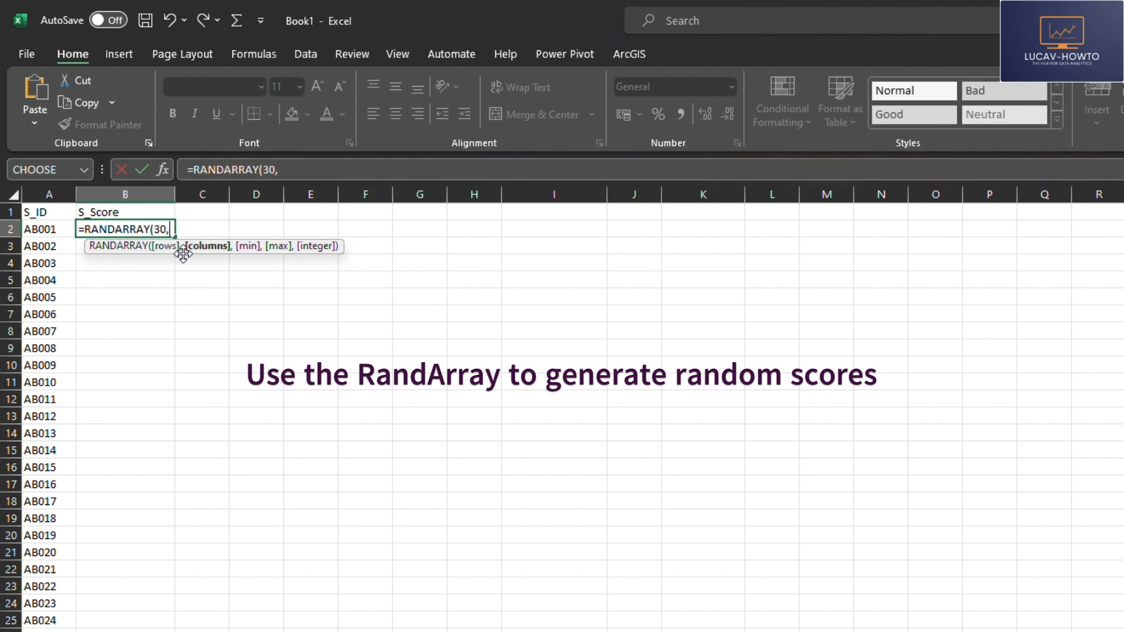
pyautogui.write('1,30,')
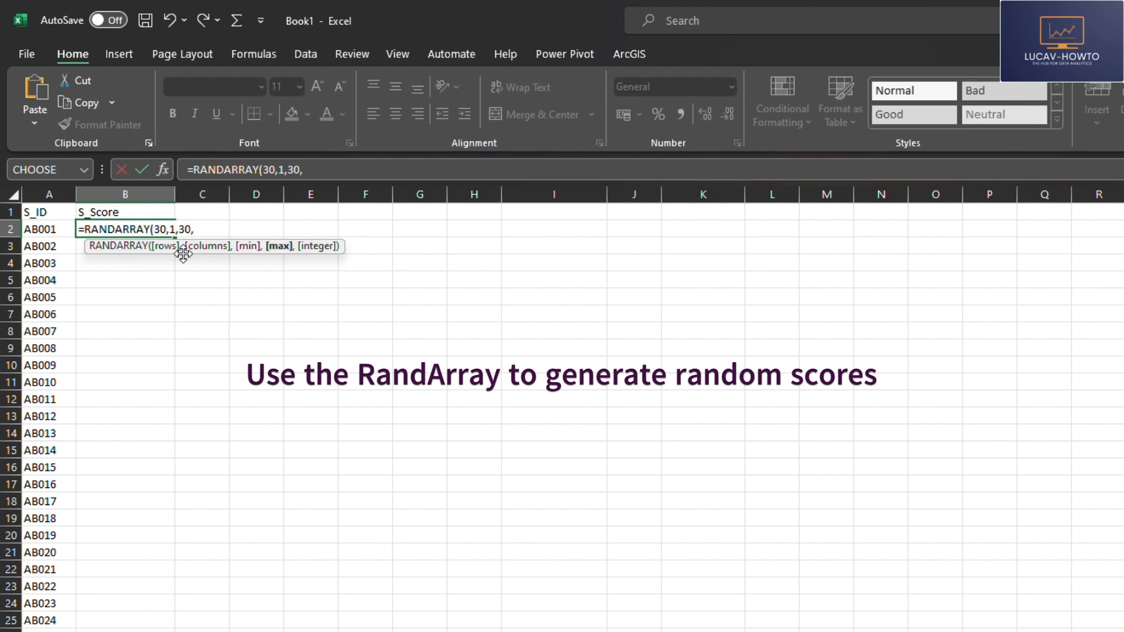
pyautogui.write('98,')
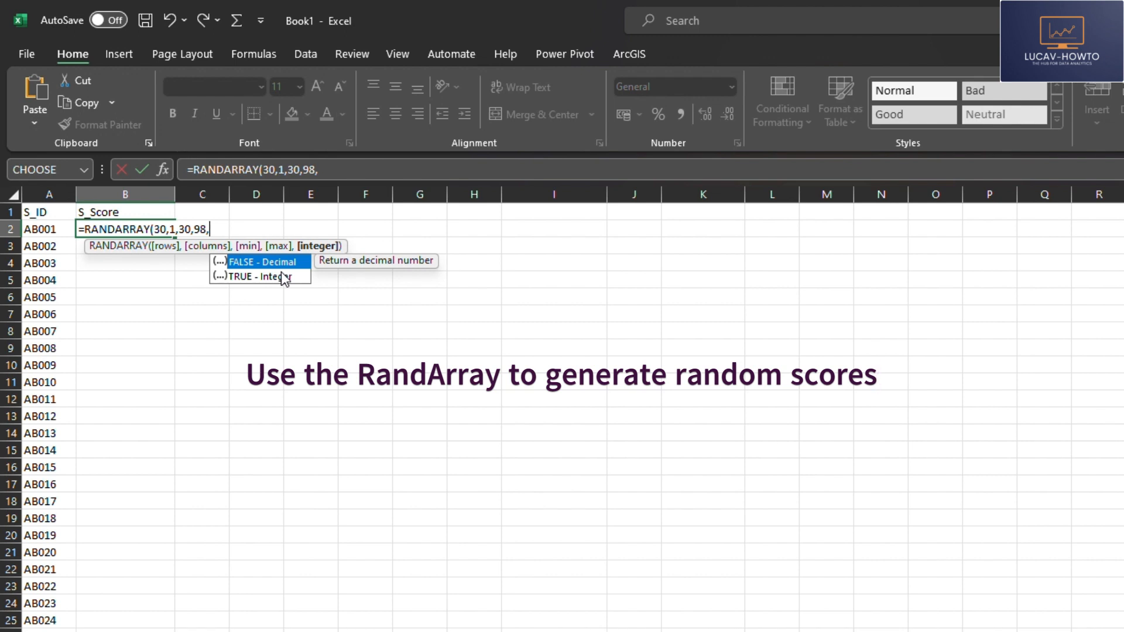
pyautogui.write('1')
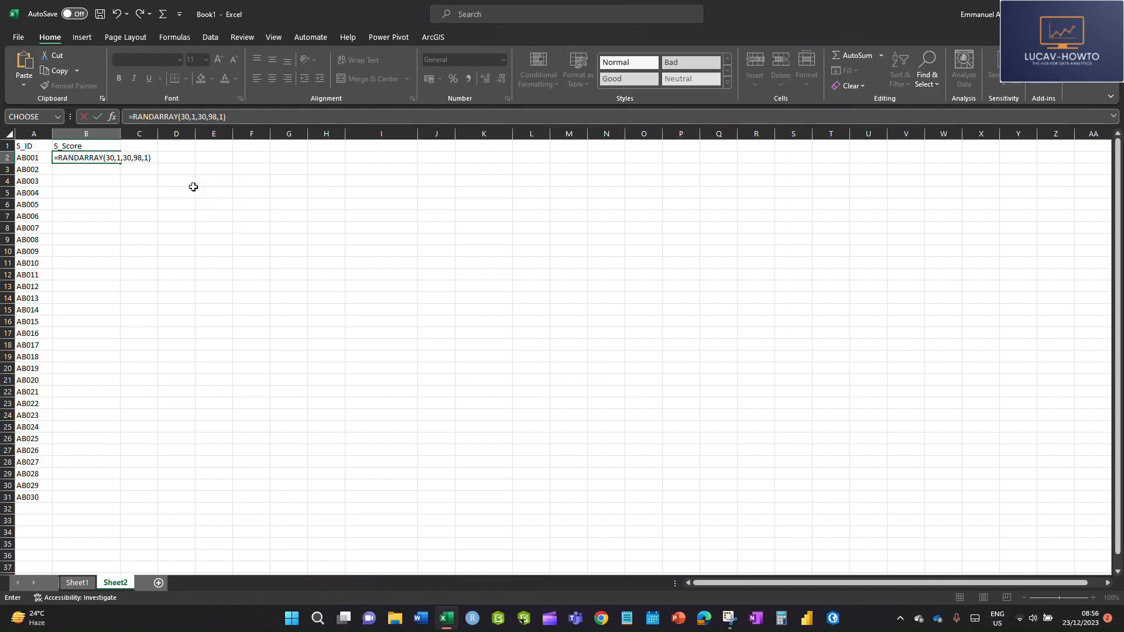
pyautogui.press('Return')
pyautogui.click(474, 518)
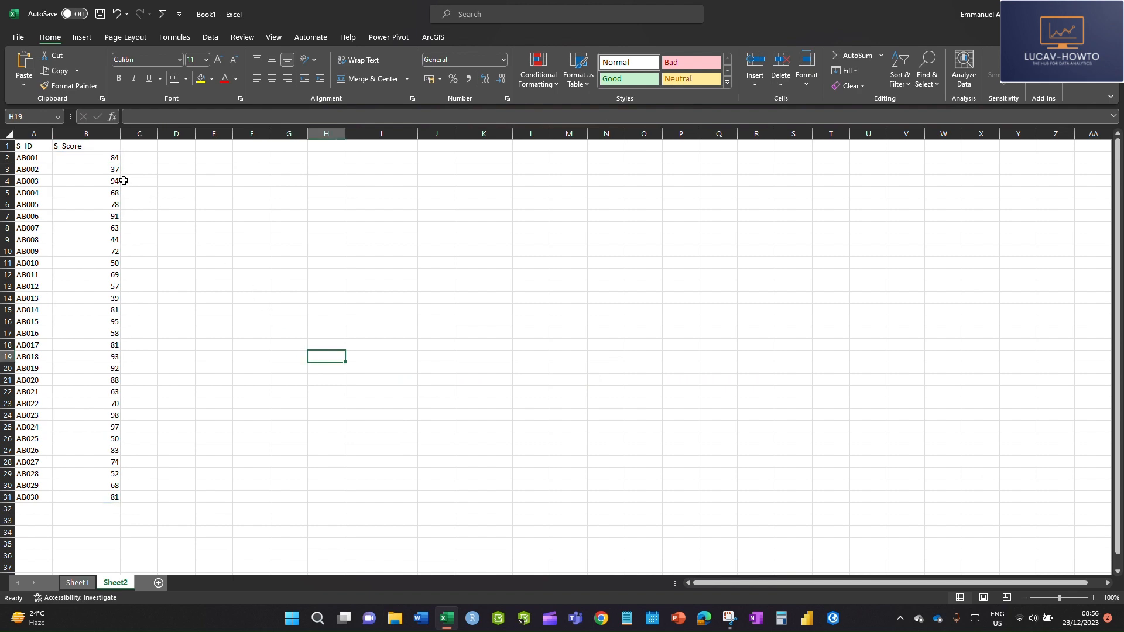
pyautogui.click(114, 157)
pyautogui.moveTo(110, 159); pyautogui.dragTo(109, 497)
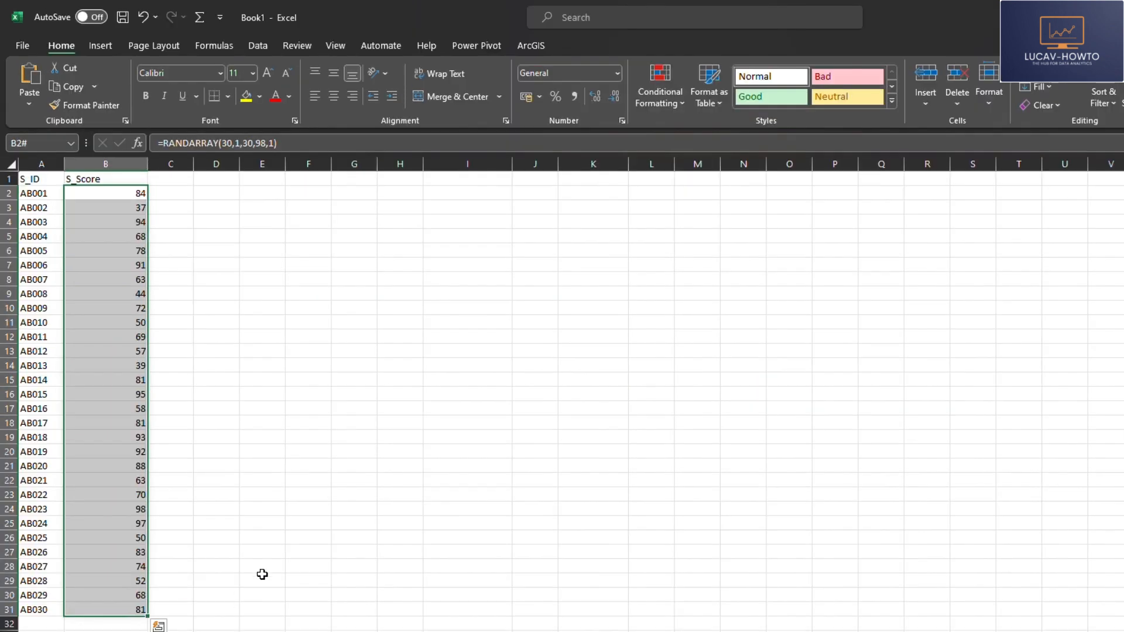
pyautogui.click(214, 438)
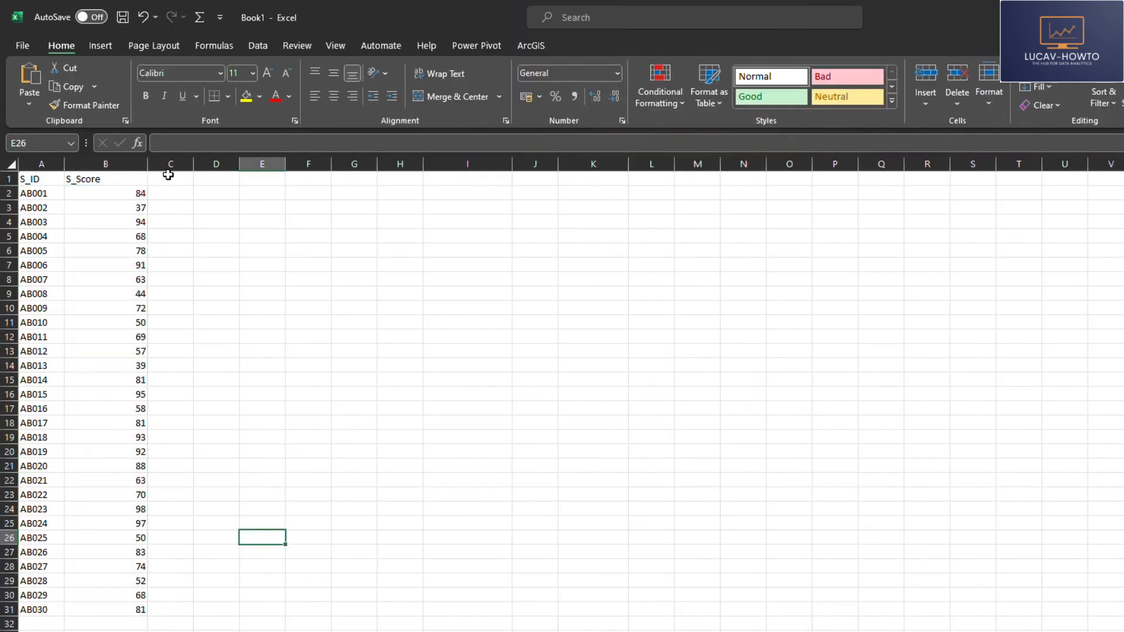
# Step: Widen column C and enter the letter g in cell C2
pyautogui.moveTo(194, 166); pyautogui.dragTo(241, 169)
pyautogui.click(186, 192)
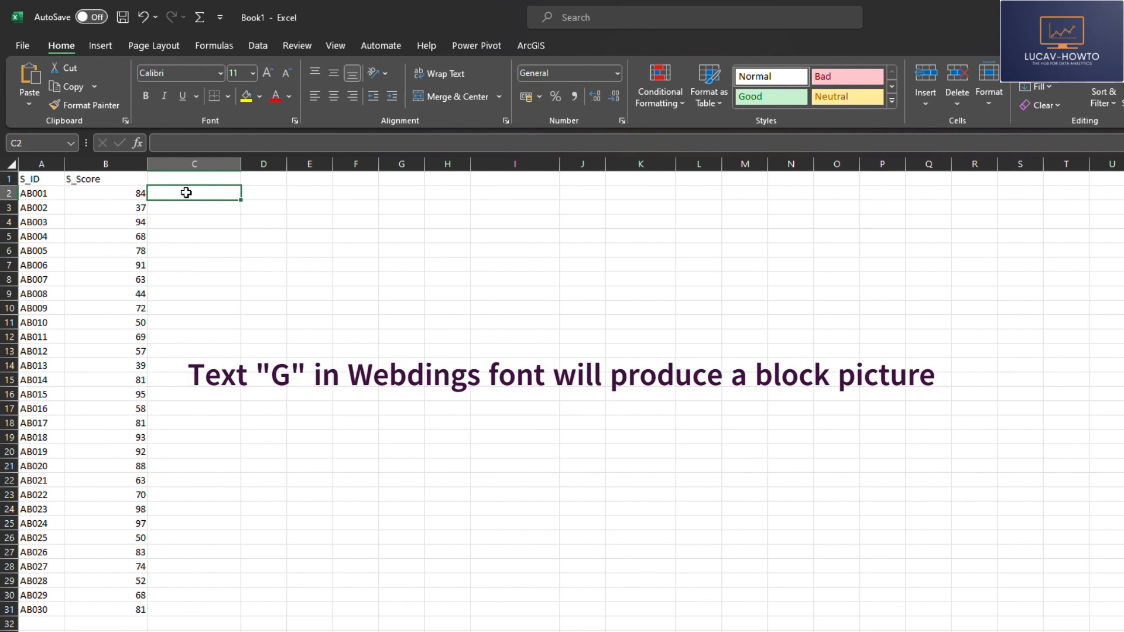
pyautogui.write('g')
pyautogui.click(188, 295)
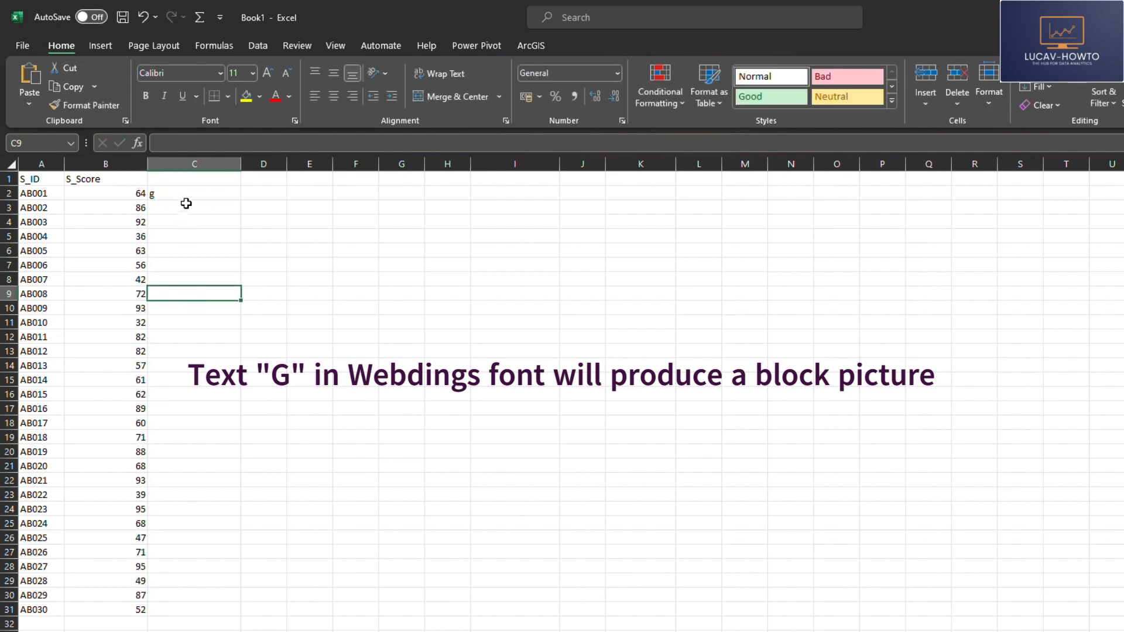
# Step: Set the font of cell C2 to Webdings to turn the letter into a block picture
pyautogui.click(187, 191)
pyautogui.click(221, 72)
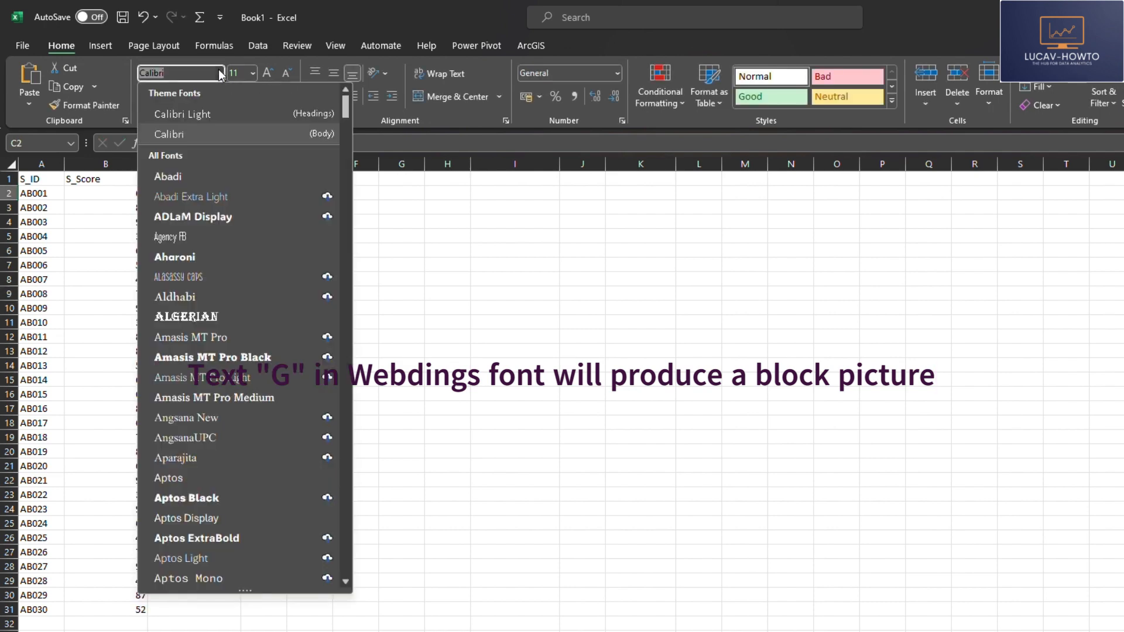
pyautogui.write('Webdings')
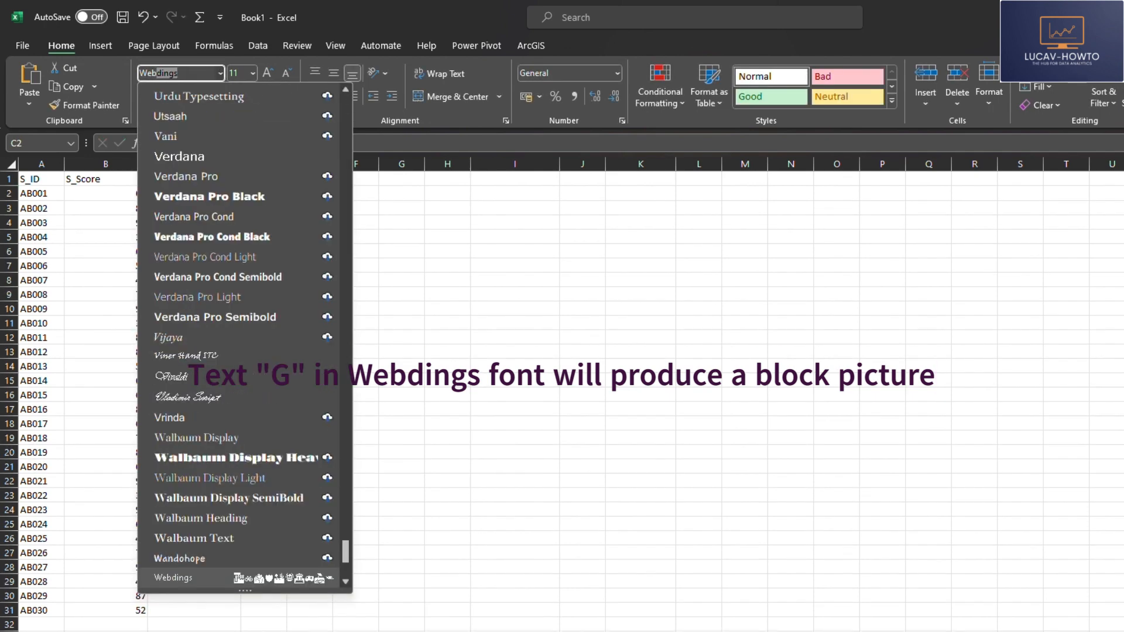
pyautogui.press('Return')
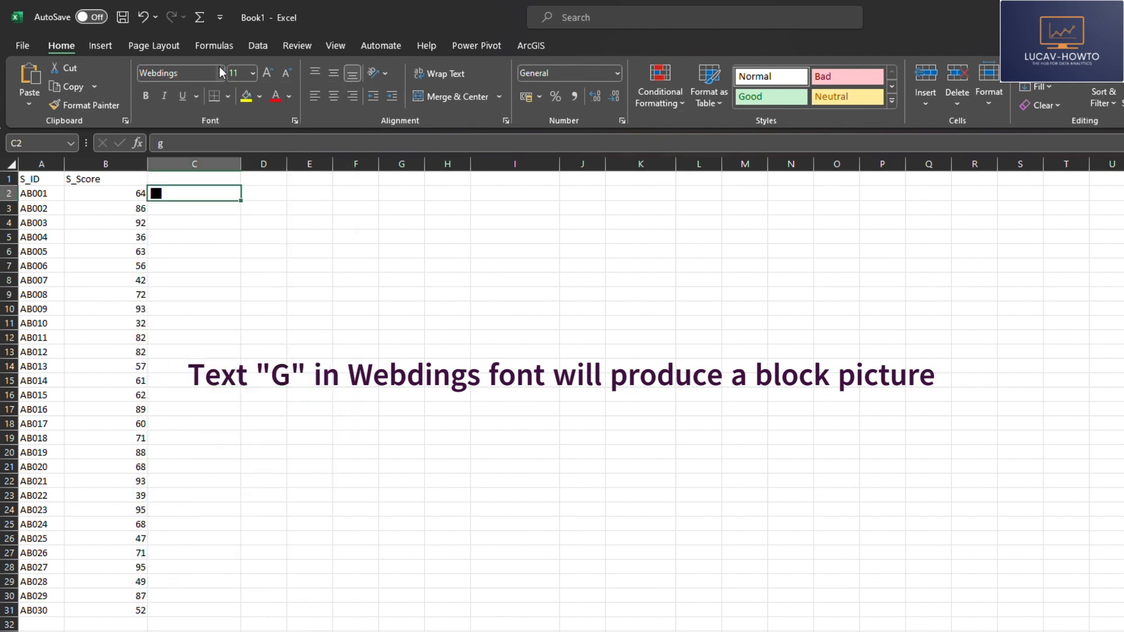
pyautogui.click(205, 237)
pyautogui.click(178, 193)
# Step: Enter =REPT(C2,B2) in cell D2 to repeat the C2 character as many times as the score in B2
pyautogui.click(257, 192)
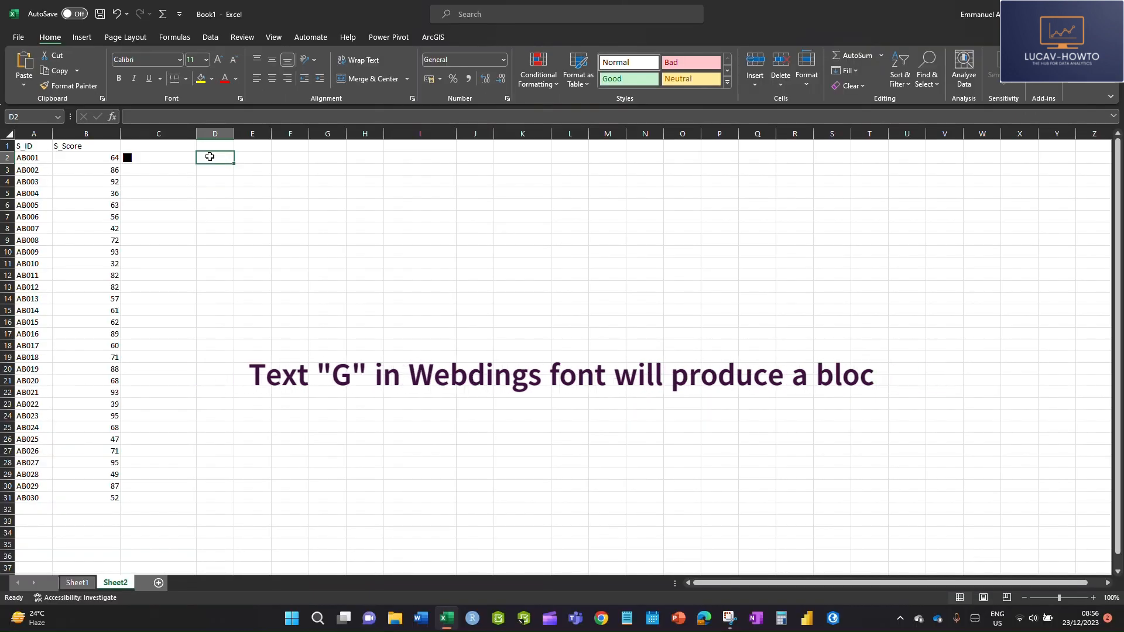
pyautogui.doubleClick(209, 156)
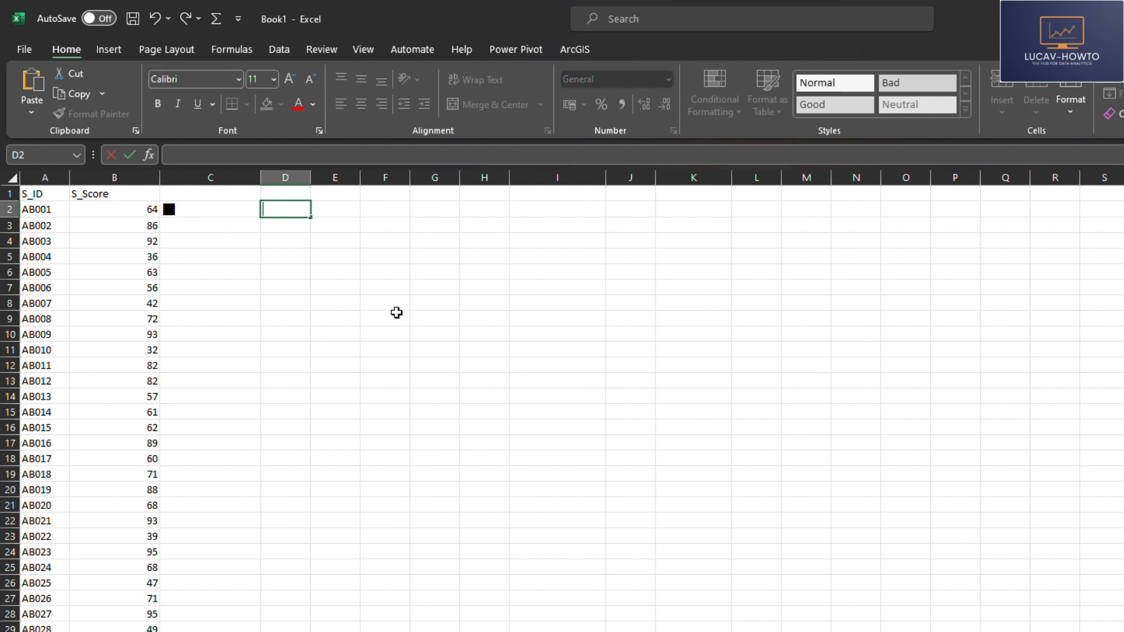
pyautogui.write('=re')
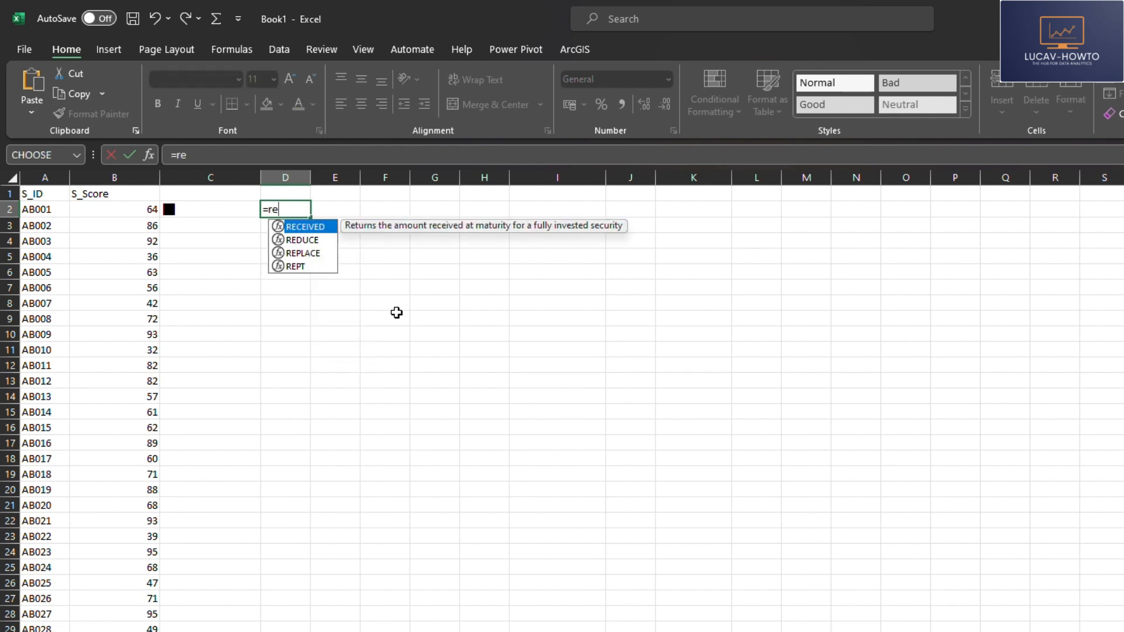
pyautogui.doubleClick(299, 267)
pyautogui.click(193, 209)
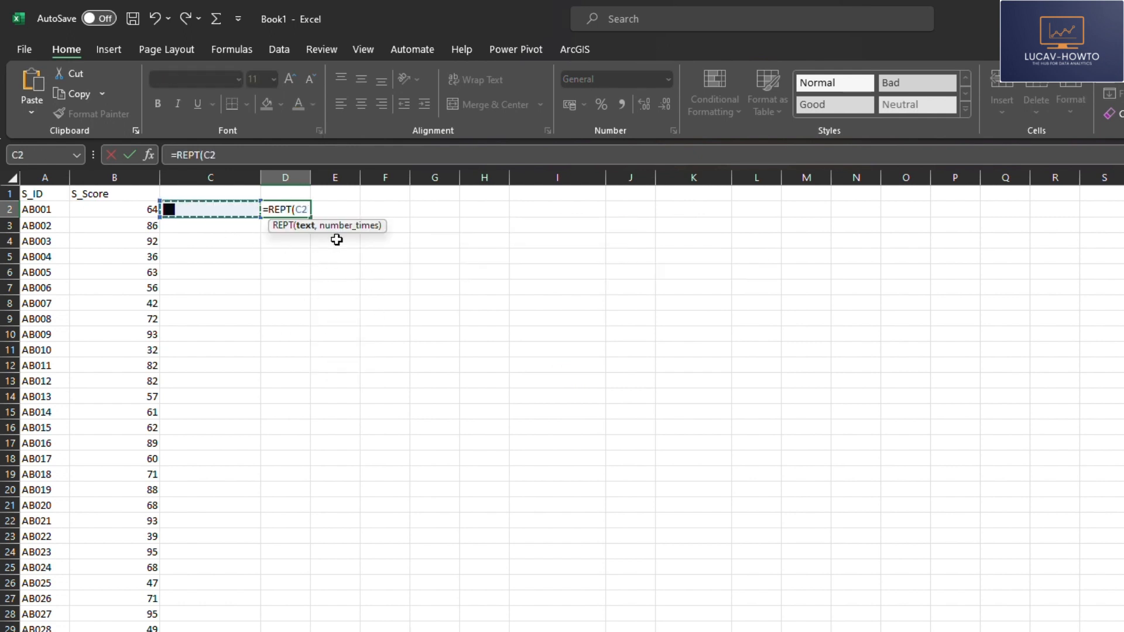
pyautogui.write(',')
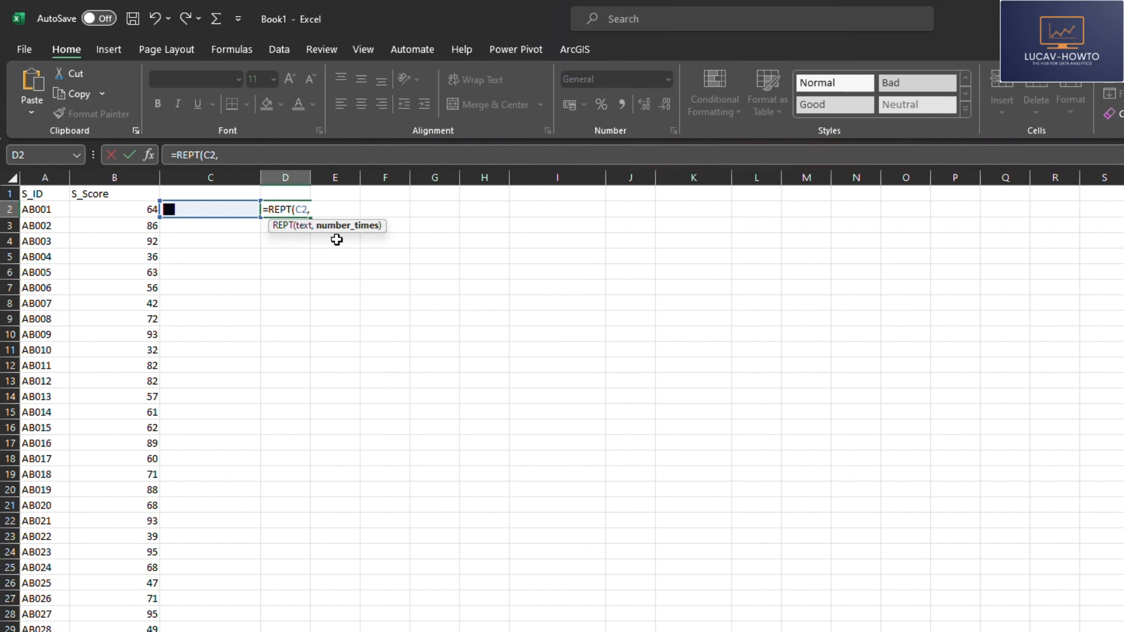
pyautogui.click(147, 211)
pyautogui.press('Return')
pyautogui.click(372, 270)
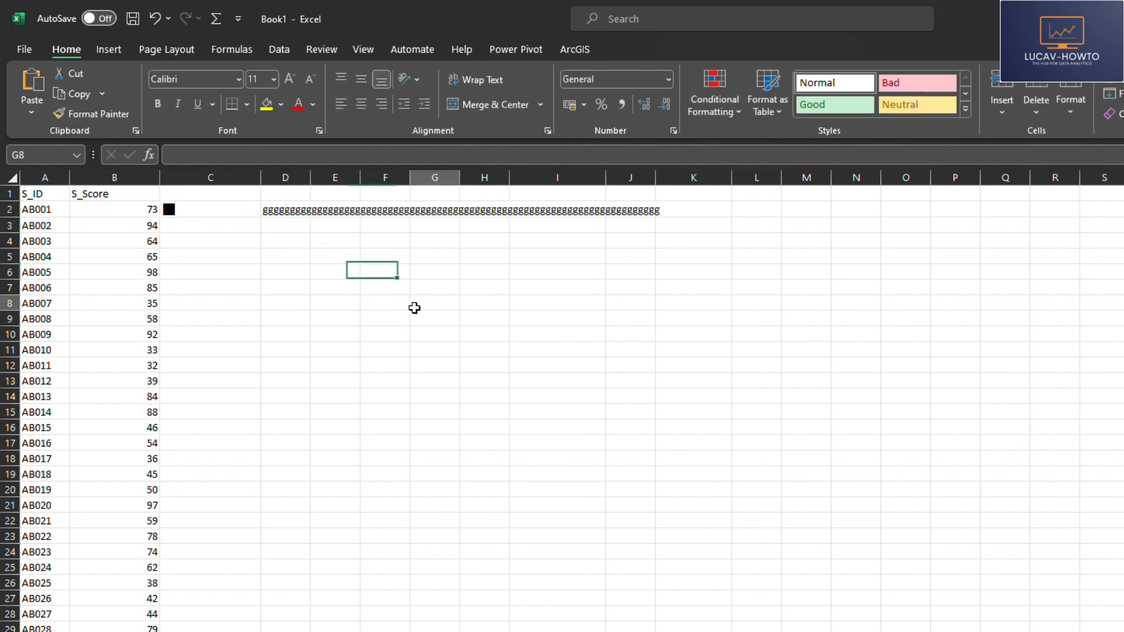
# Step: Set the font of cell D2 to Webdings to turn the repeated letters into a solid bar
pyautogui.click(289, 210)
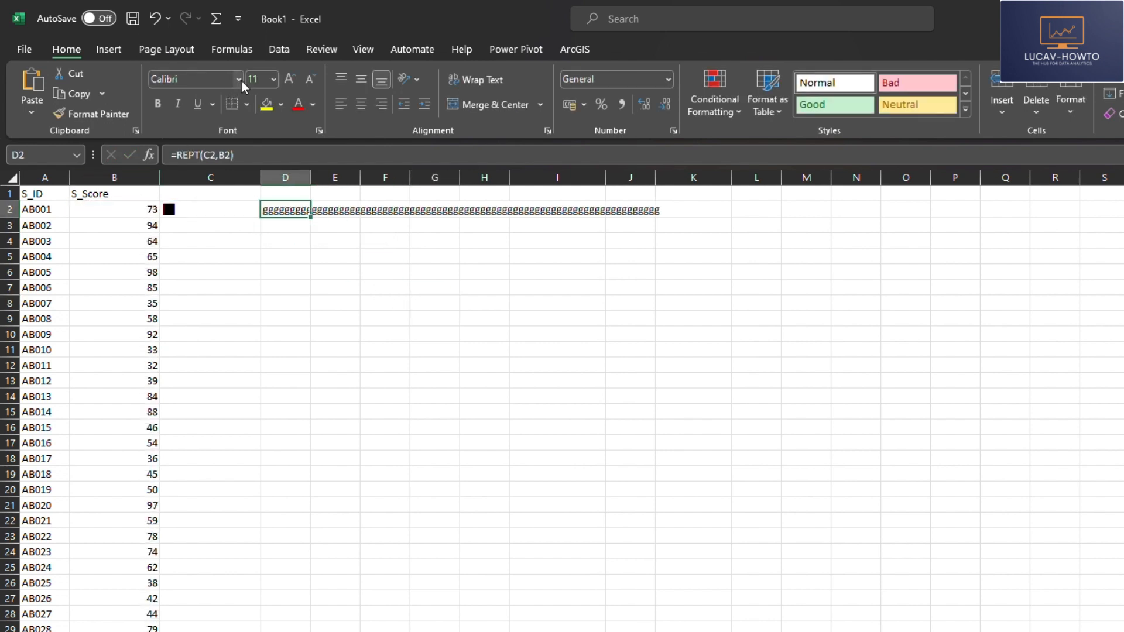
pyautogui.click(210, 85)
pyautogui.write('We')
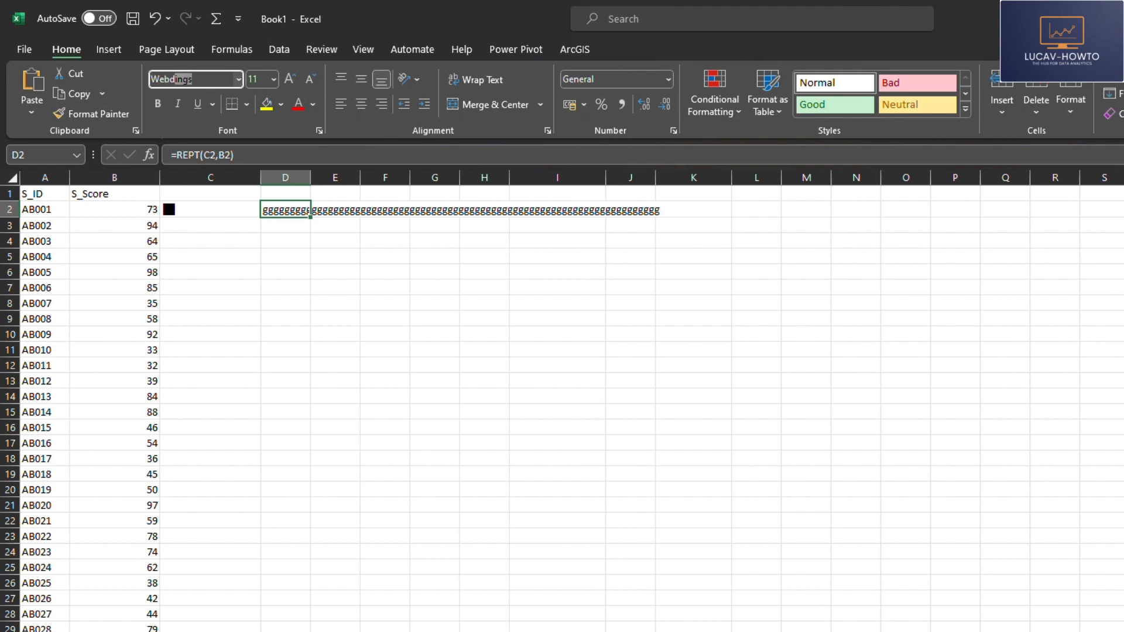
pyautogui.write('bd')
pyautogui.press('Return')
pyautogui.click(694, 443)
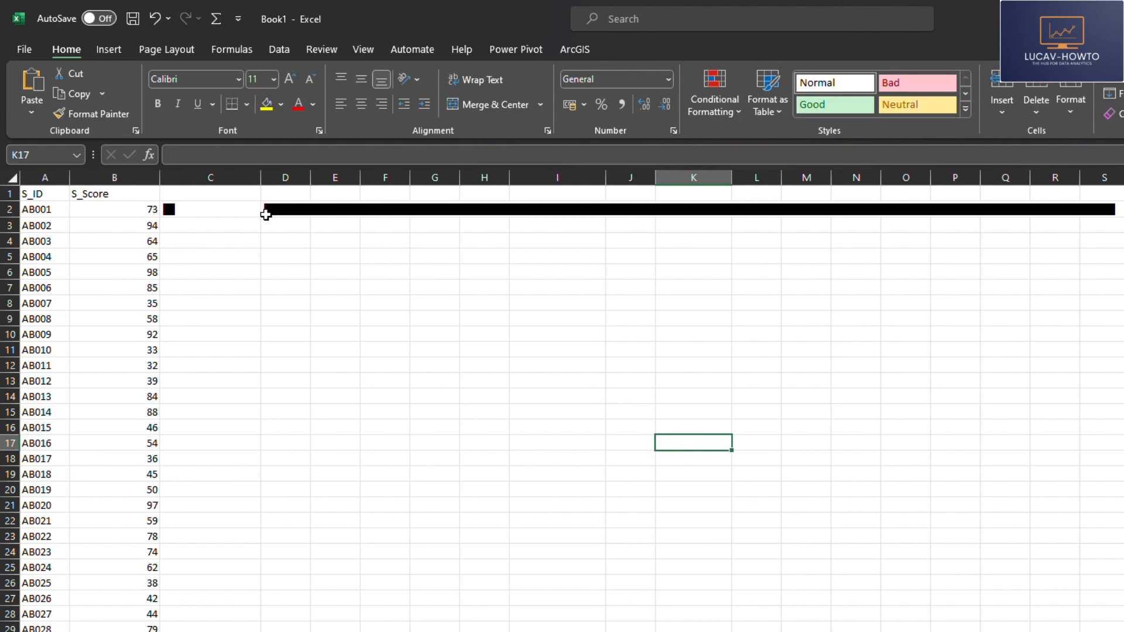
# Step: Delete the REPT formula in cell D2 and the single letter in cell C2
pyautogui.click(275, 209)
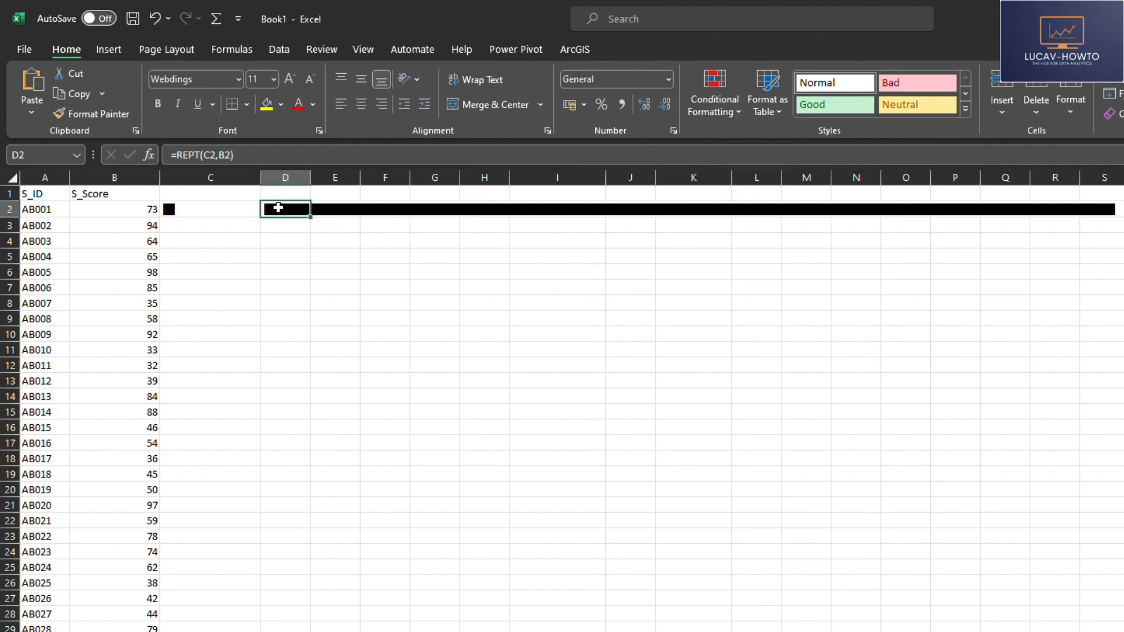
pyautogui.press('Delete')
pyautogui.click(244, 292)
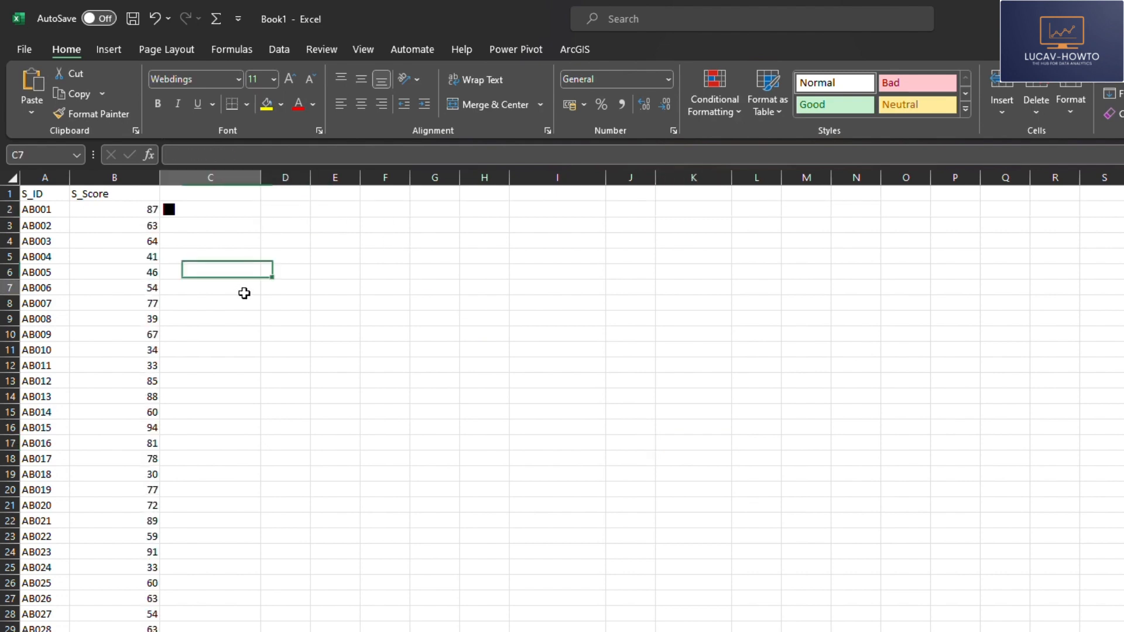
pyautogui.click(214, 208)
pyautogui.press('Delete')
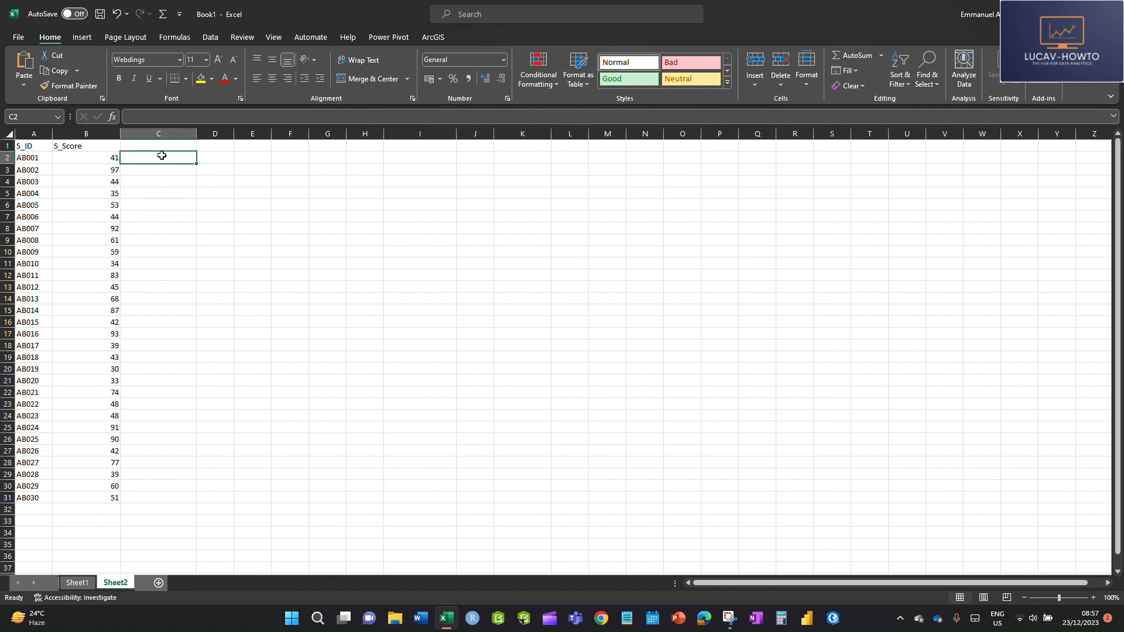
pyautogui.click(195, 205)
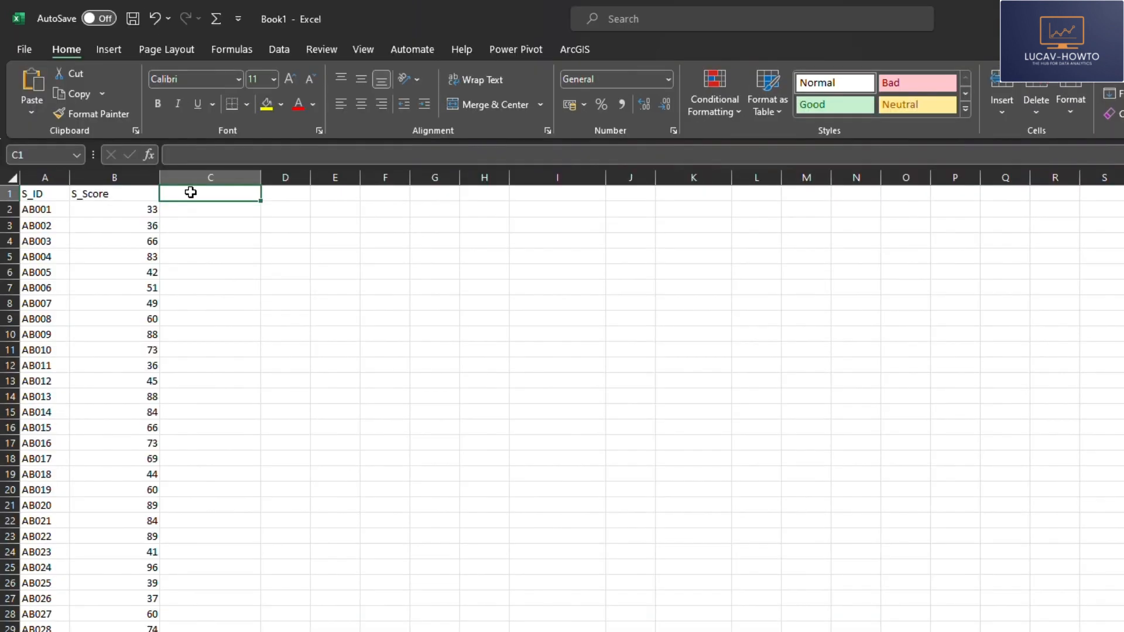
# Step: Set the font of the empty cell C2 back to Calibri
pyautogui.click(142, 157)
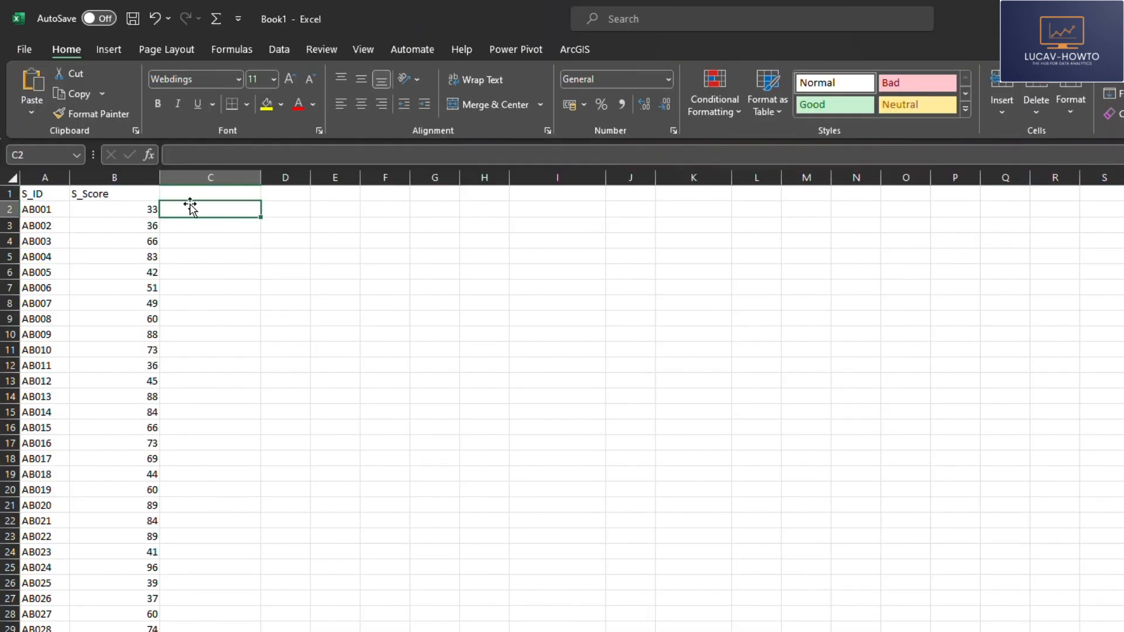
pyautogui.click(228, 80)
pyautogui.click(239, 79)
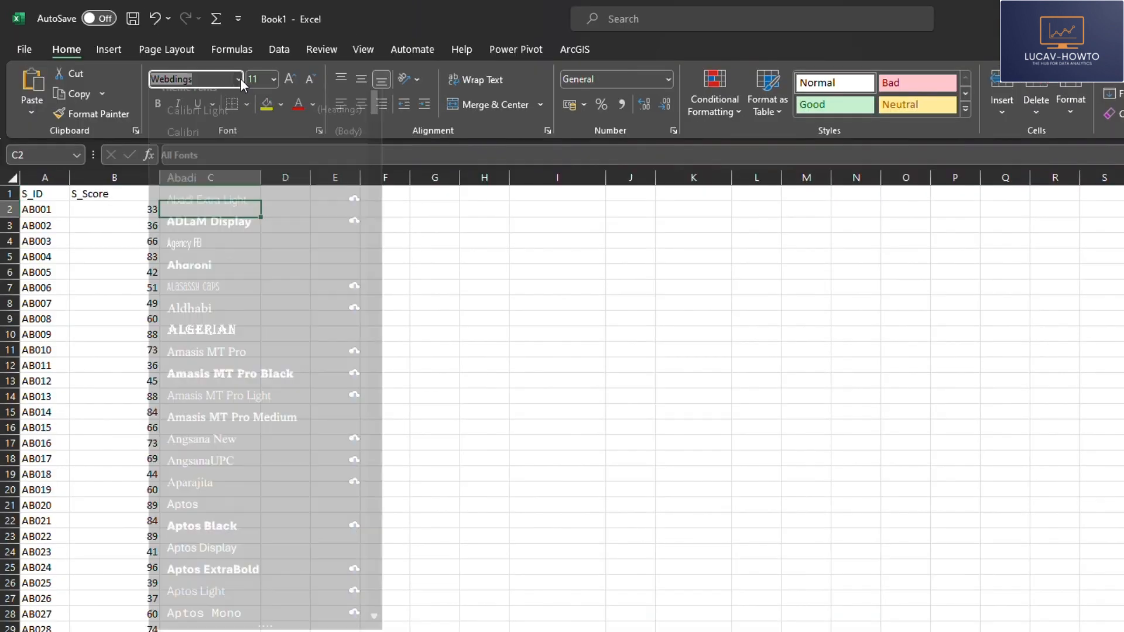
pyautogui.click(197, 145)
pyautogui.click(270, 284)
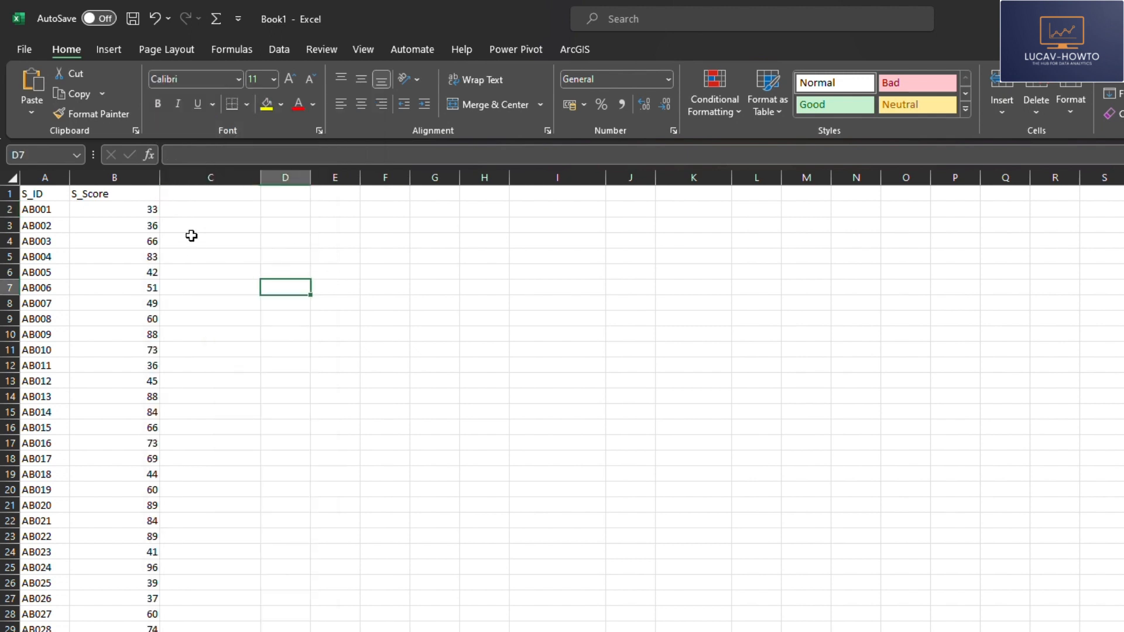
# Step: Enter =REPT("g",B2) in cell C2 to repeat the letter g by the first score
pyautogui.click(194, 210)
pyautogui.write('=')
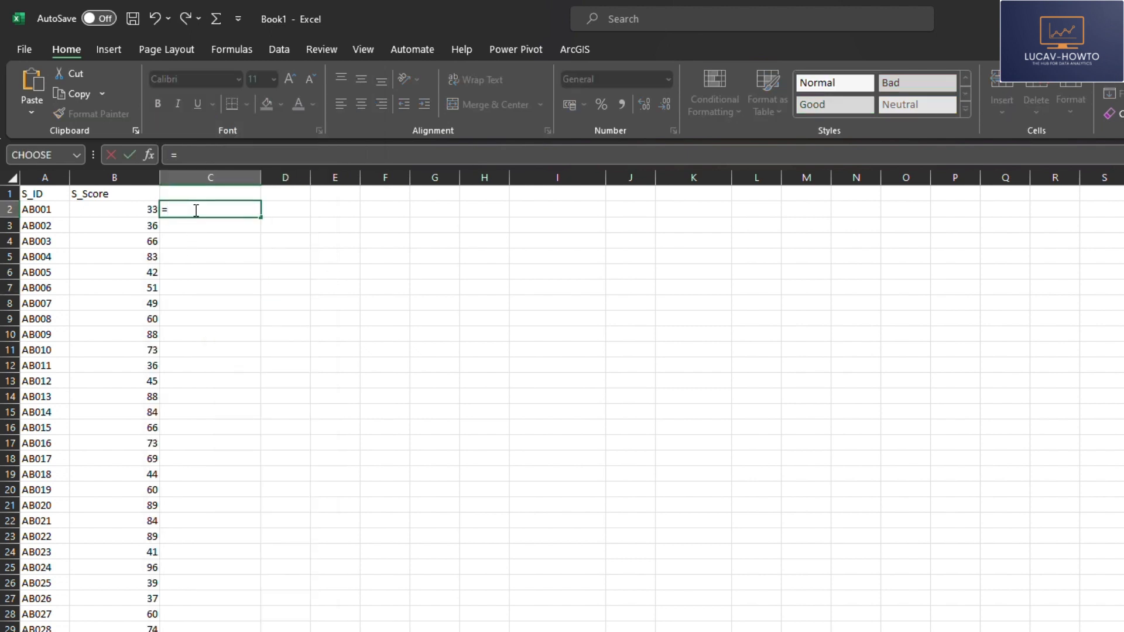
pyautogui.write('re')
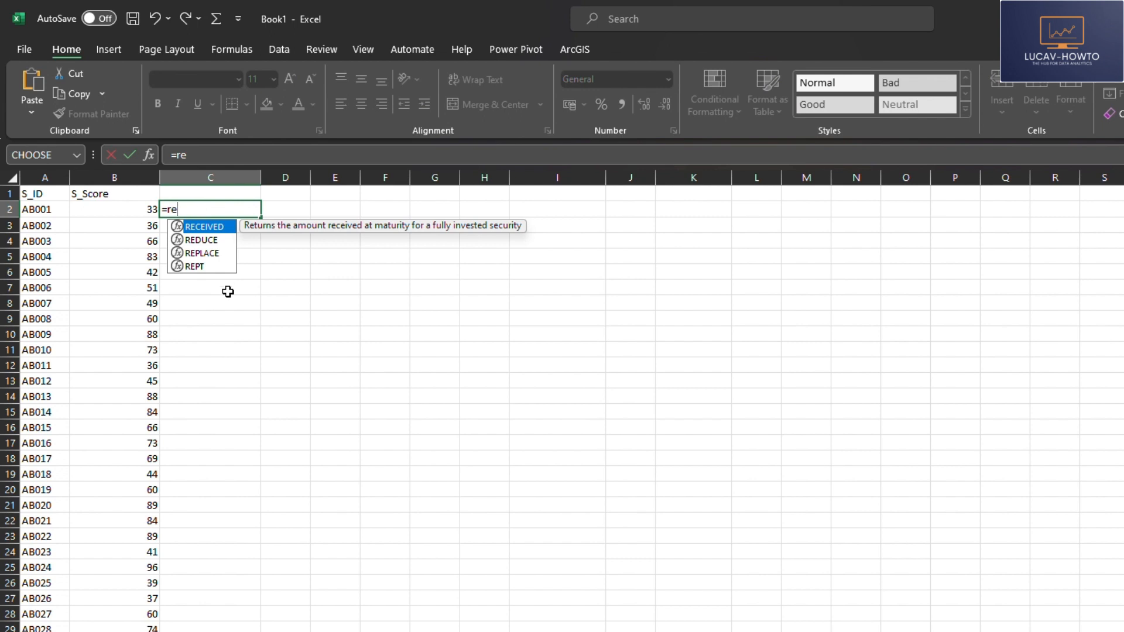
pyautogui.doubleClick(193, 267)
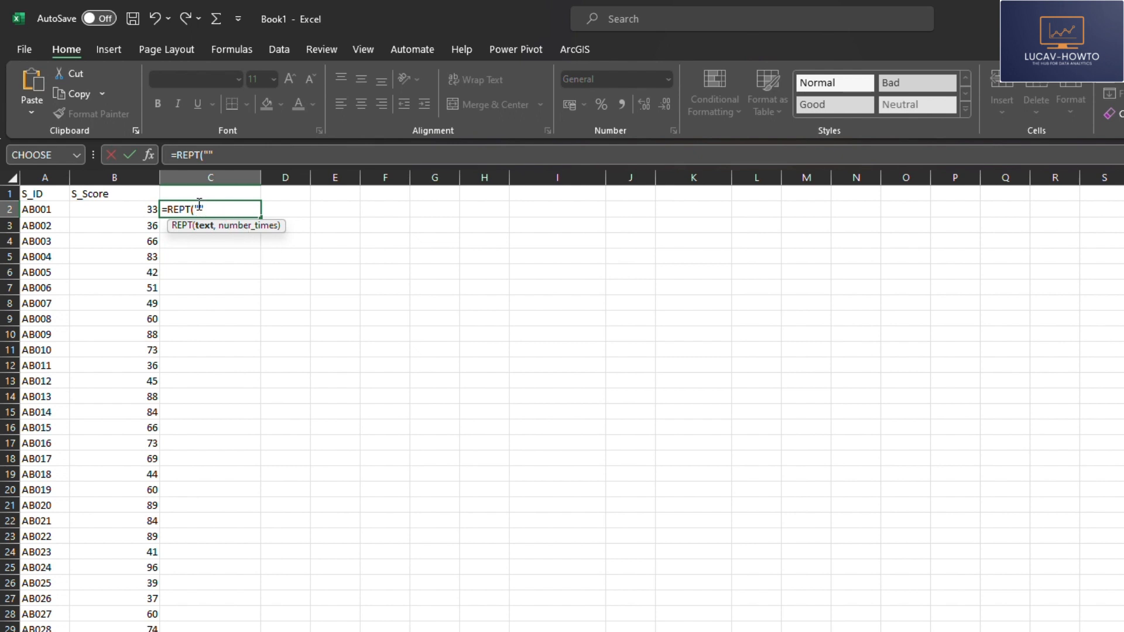
pyautogui.write('g",')
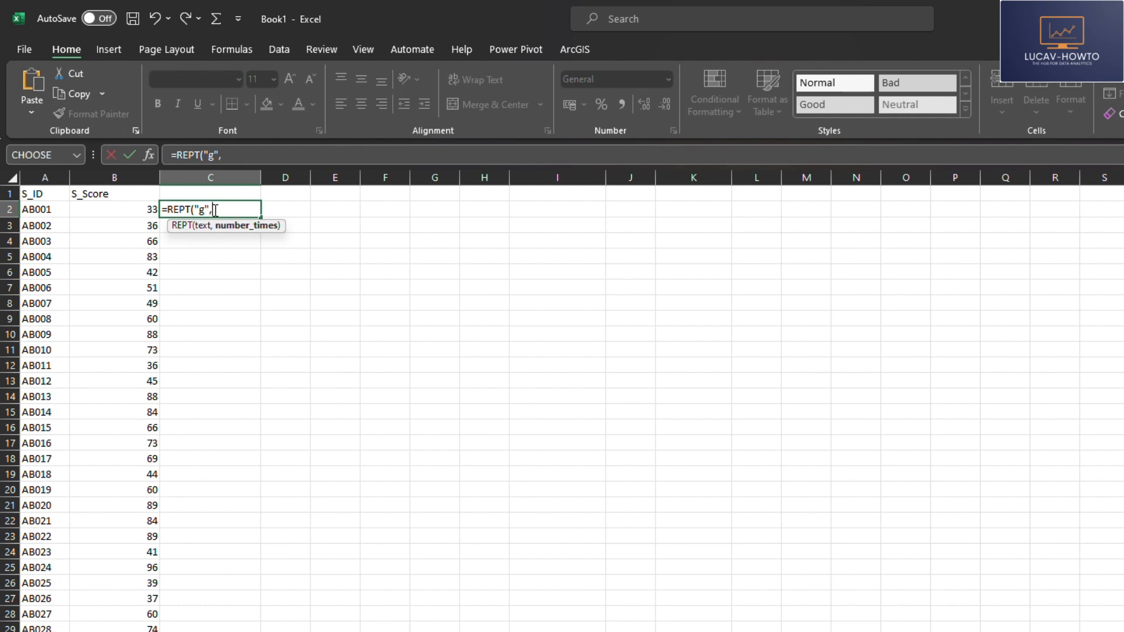
pyautogui.click(150, 209)
pyautogui.press('Return')
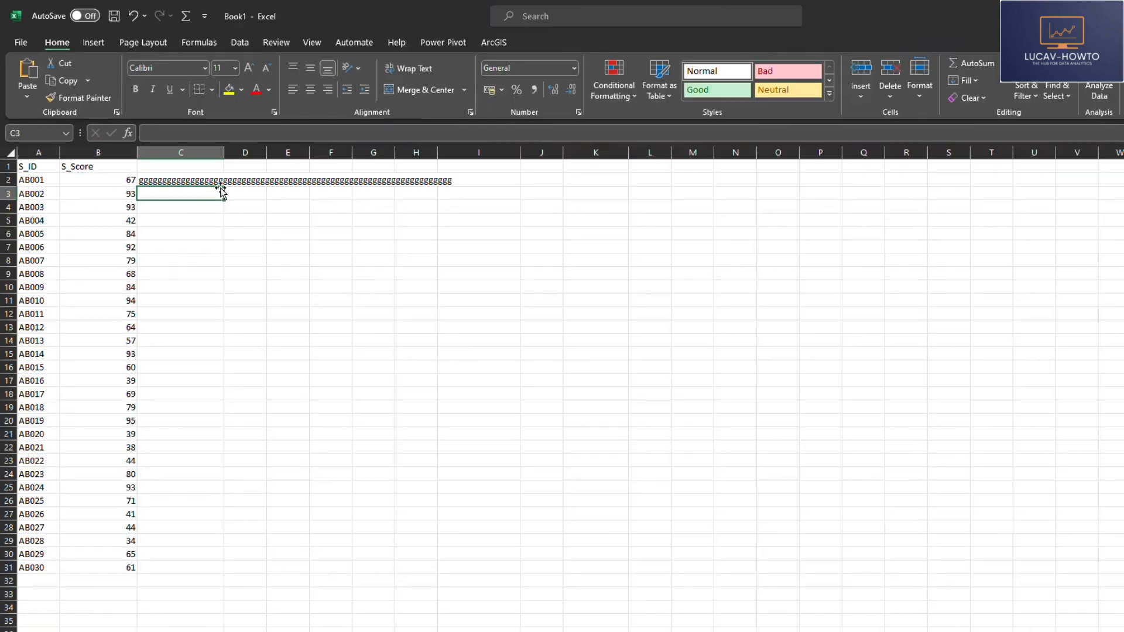
# Step: Set the font of cell C2 to Webdings so the repeated g letters display as a bar
pyautogui.click(243, 210)
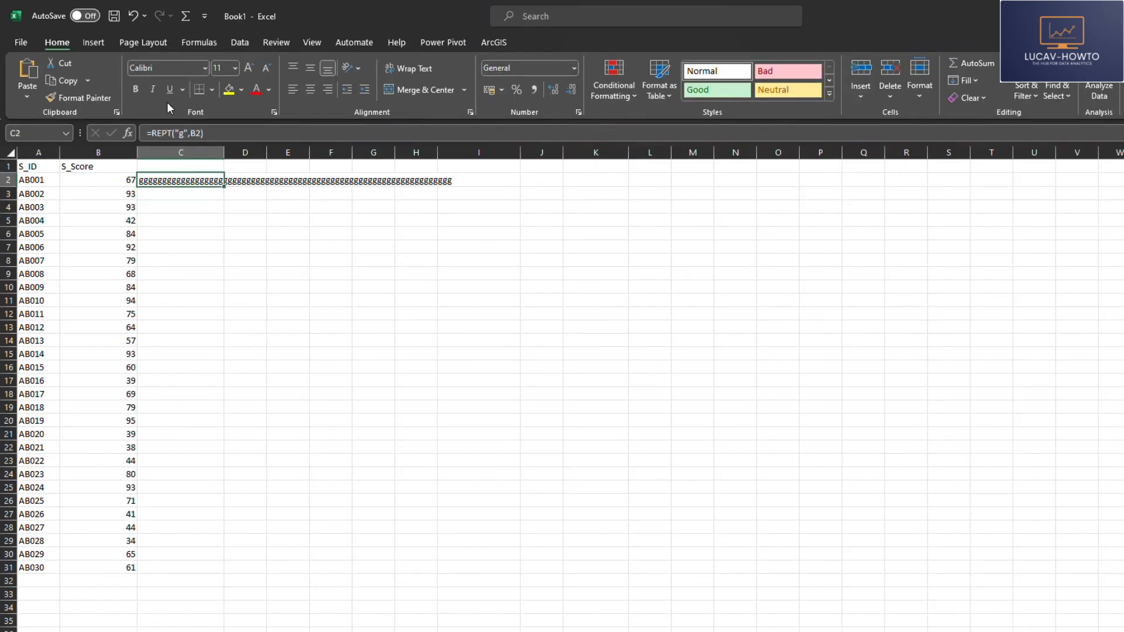
pyautogui.click(180, 66)
pyautogui.write('Webdings')
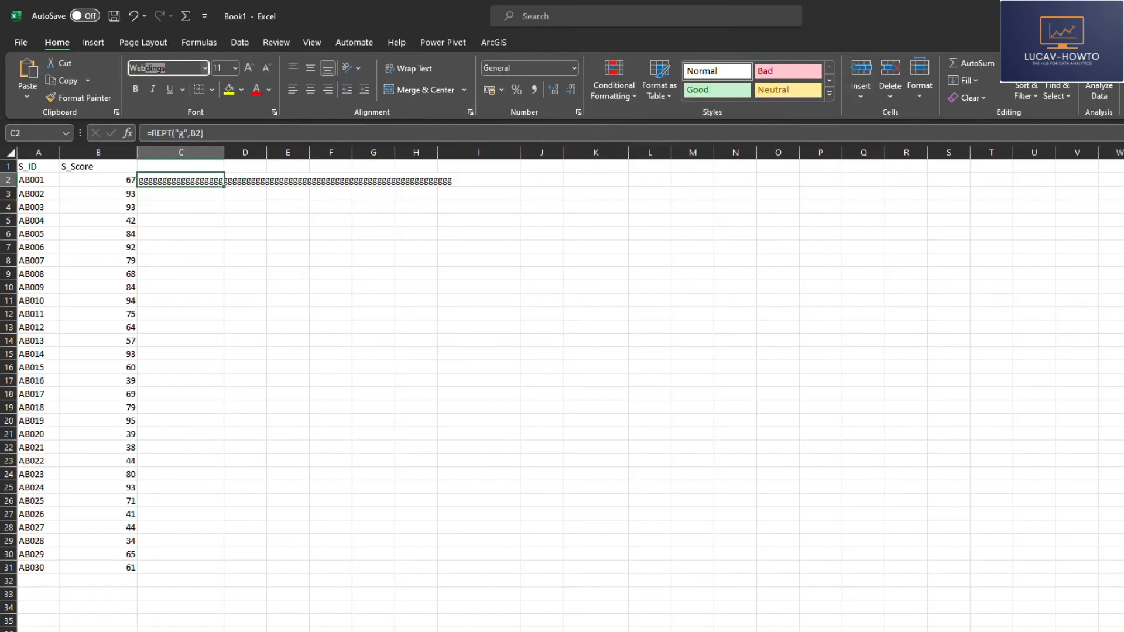
pyautogui.press('Return')
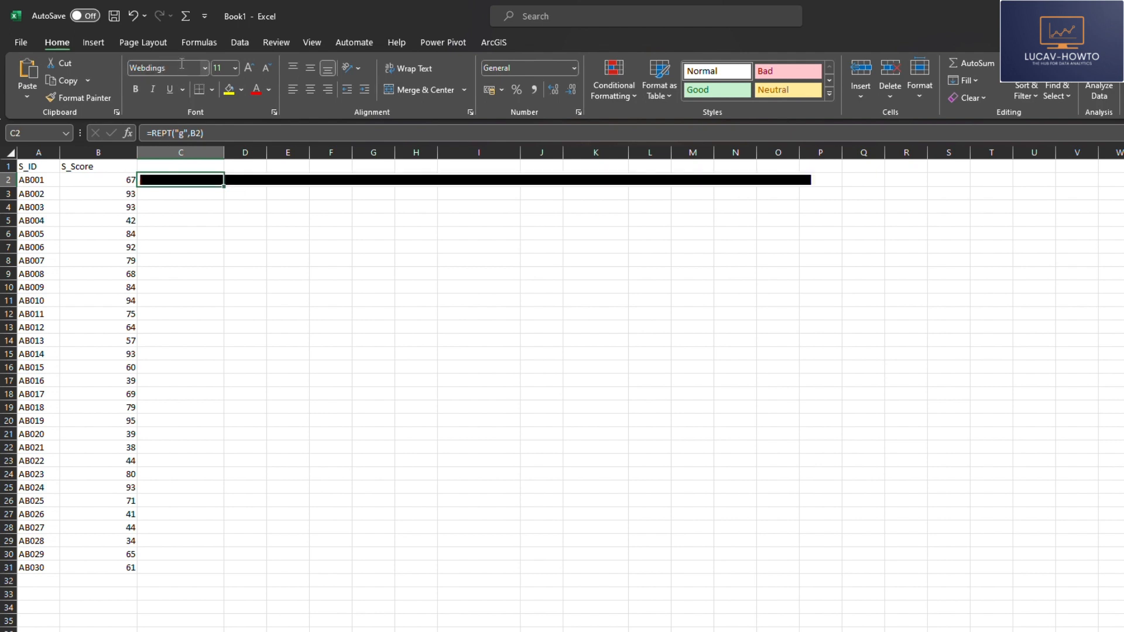
pyautogui.click(208, 216)
# Step: Fill the bar formula from C2 down to C31 and widen column C
pyautogui.click(194, 183)
pyautogui.doubleClick(224, 186)
pyautogui.click(463, 460)
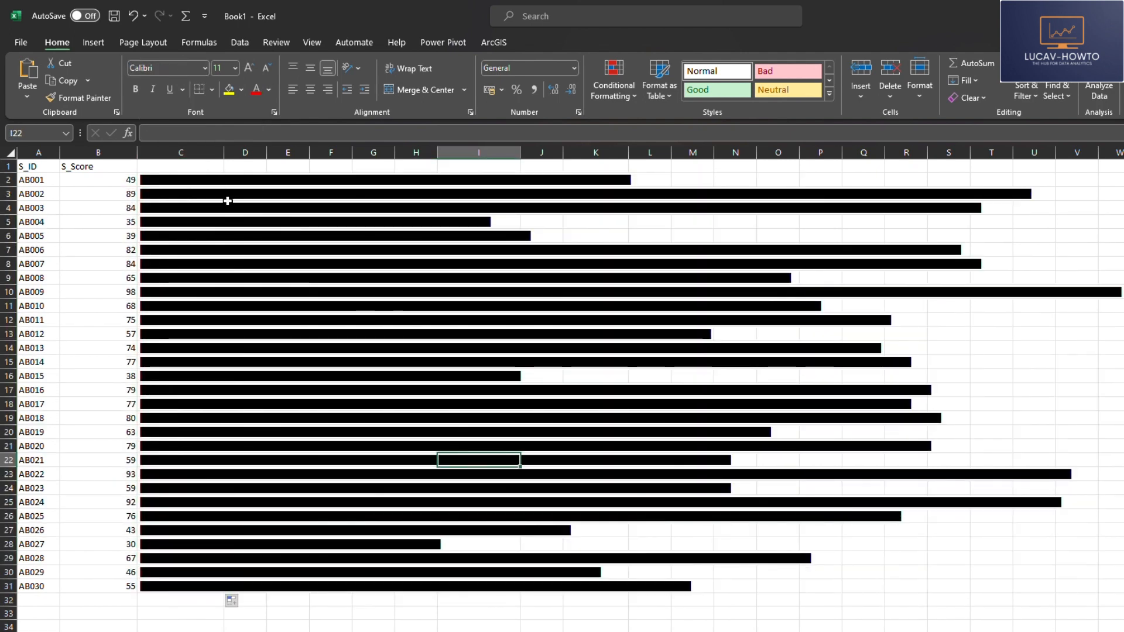
pyautogui.moveTo(224, 154); pyautogui.dragTo(298, 164)
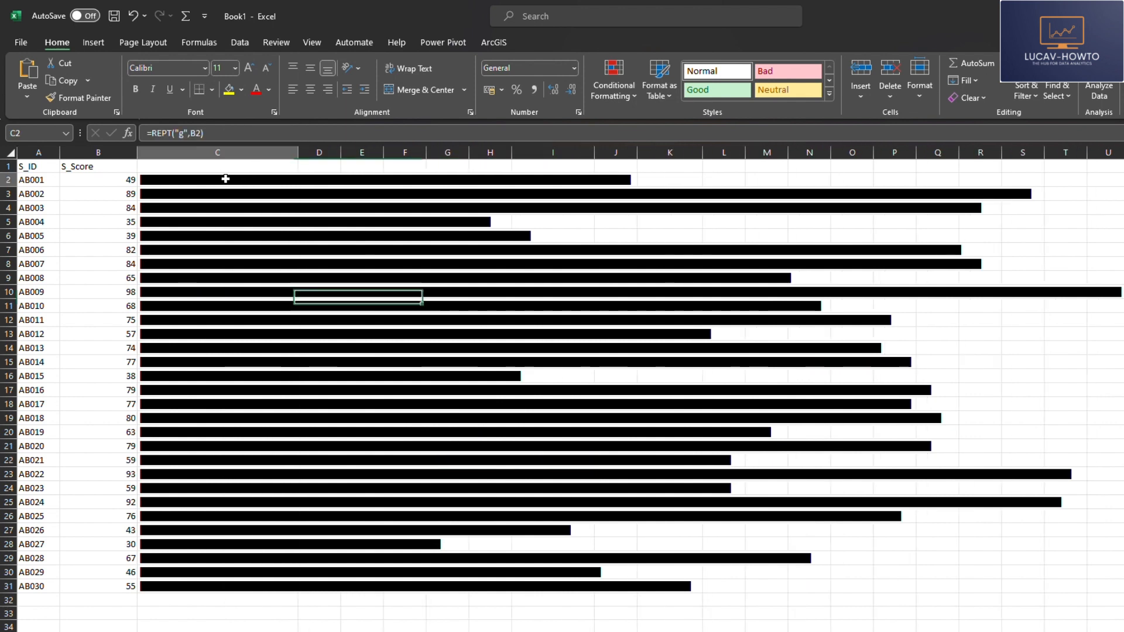
# Step: Shorten the bars by changing the C2 formula to =REPT("g",B2/2) and filling it down to C31
pyautogui.click(228, 180)
pyautogui.click(201, 132)
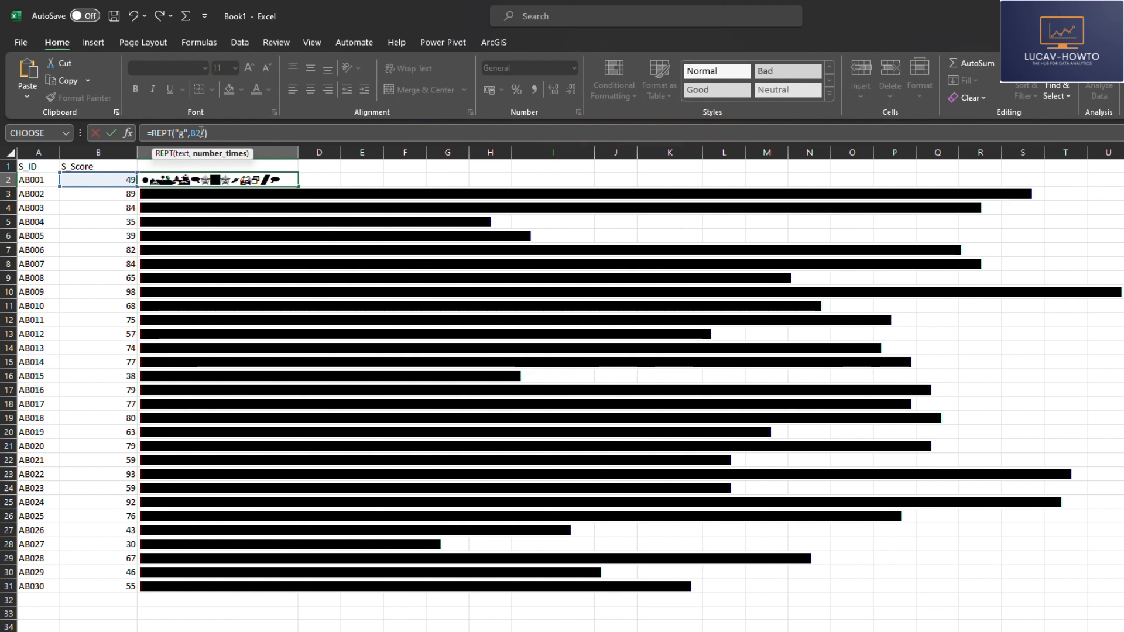
pyautogui.press('Return')
pyautogui.click(236, 181)
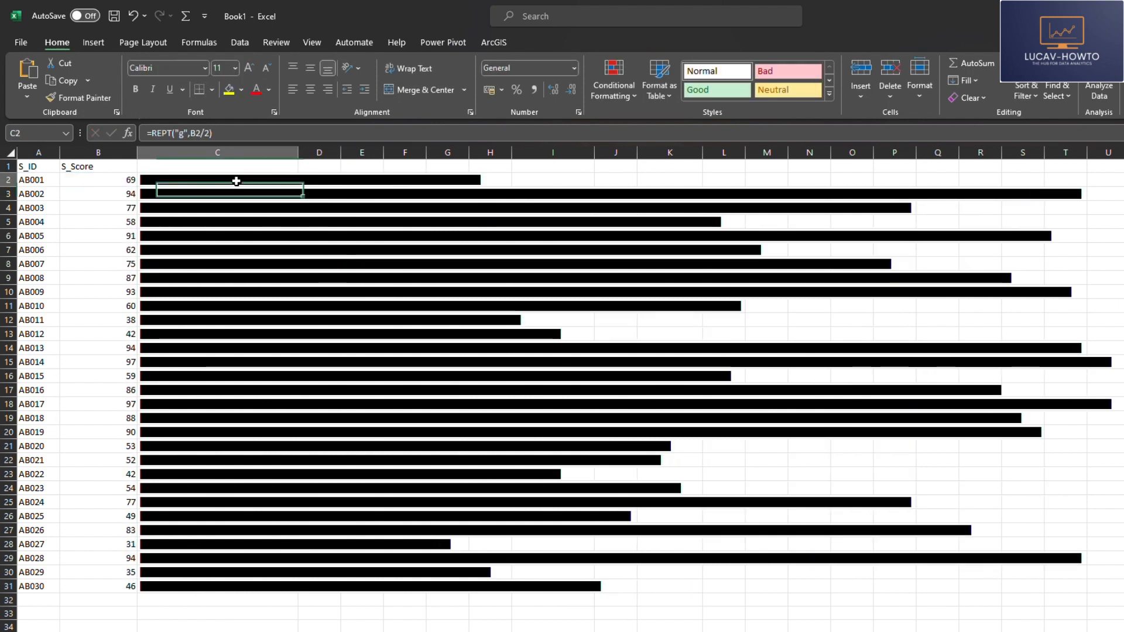
pyautogui.doubleClick(298, 187)
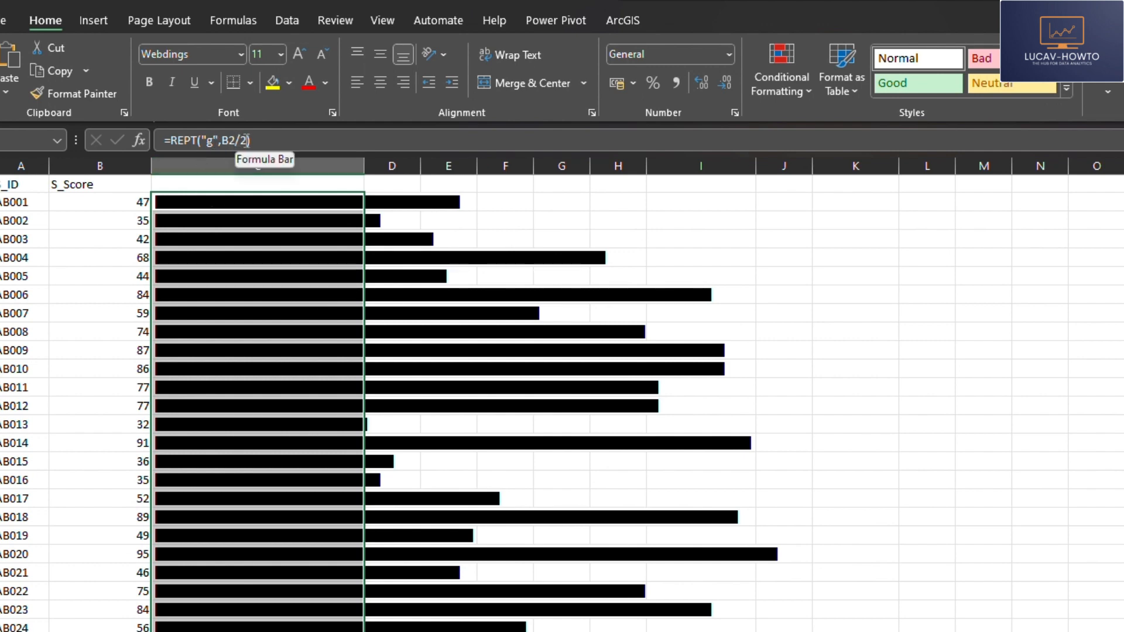
# Step: Change the C2 formula to =REPT("g",B2/3) and fill it down to C31 for shorter bars
pyautogui.click(247, 140)
pyautogui.press('BackSpace')
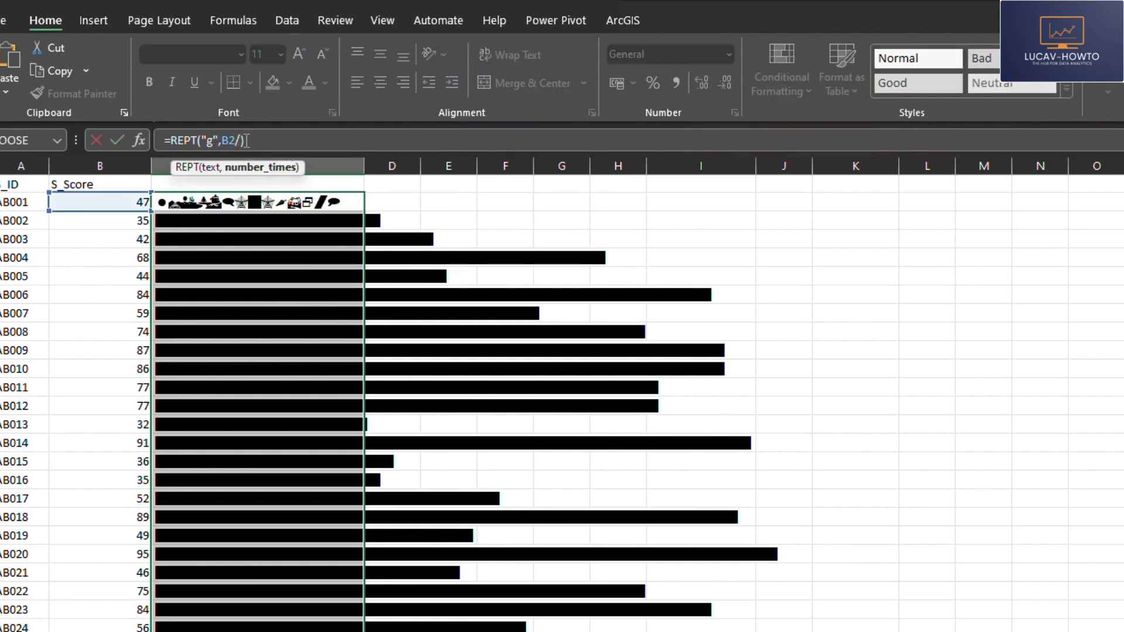
pyautogui.write('3')
pyautogui.press('Return')
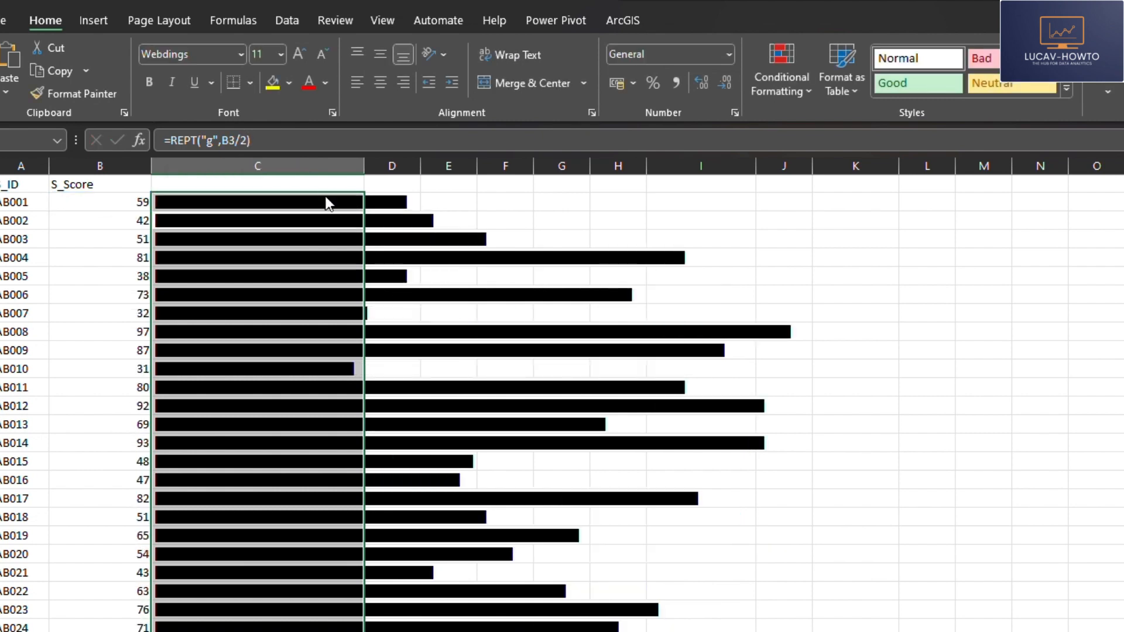
pyautogui.click(498, 332)
pyautogui.click(337, 201)
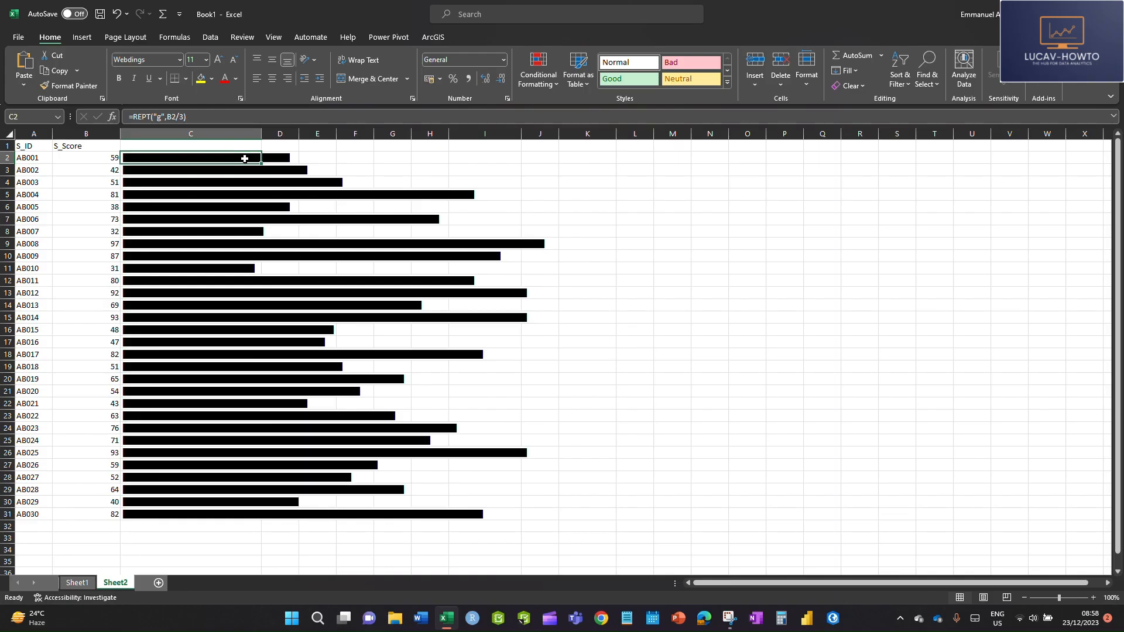
pyautogui.doubleClick(262, 164)
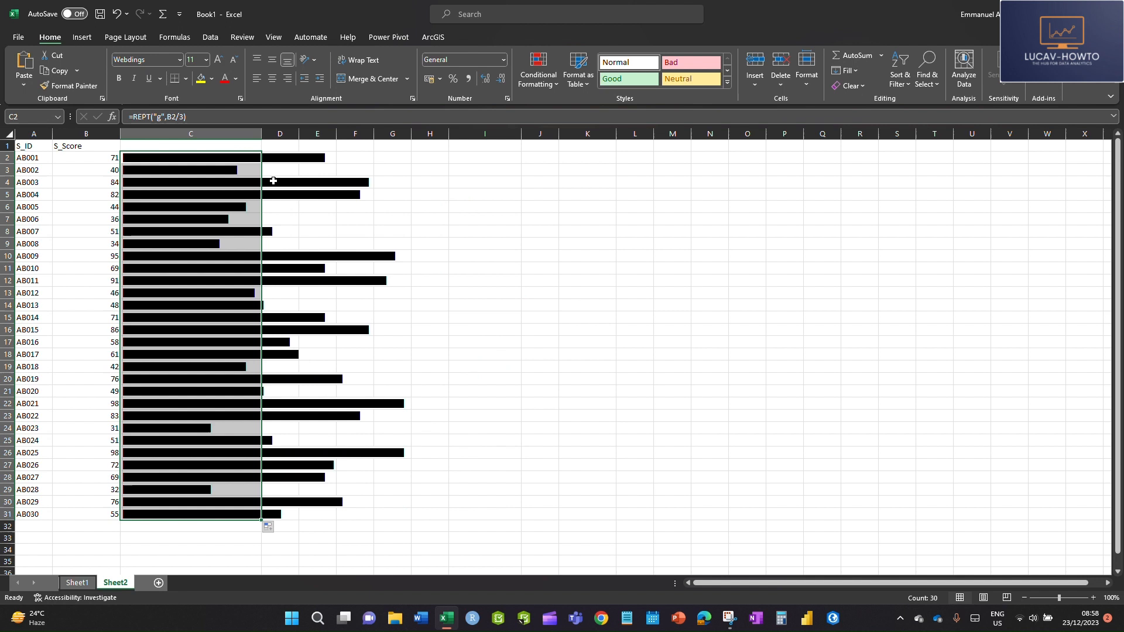
# Step: Autofit the width of column C so that it holds the full length of the bars
pyautogui.click(746, 453)
pyautogui.doubleClick(262, 134)
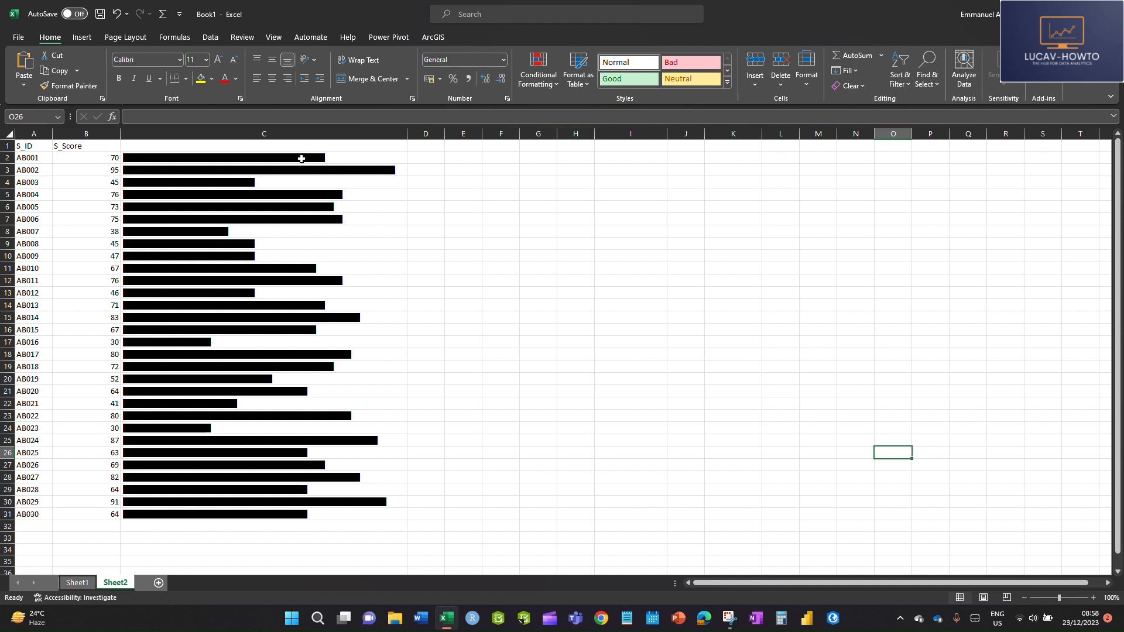
pyautogui.moveTo(301, 159); pyautogui.dragTo(331, 468)
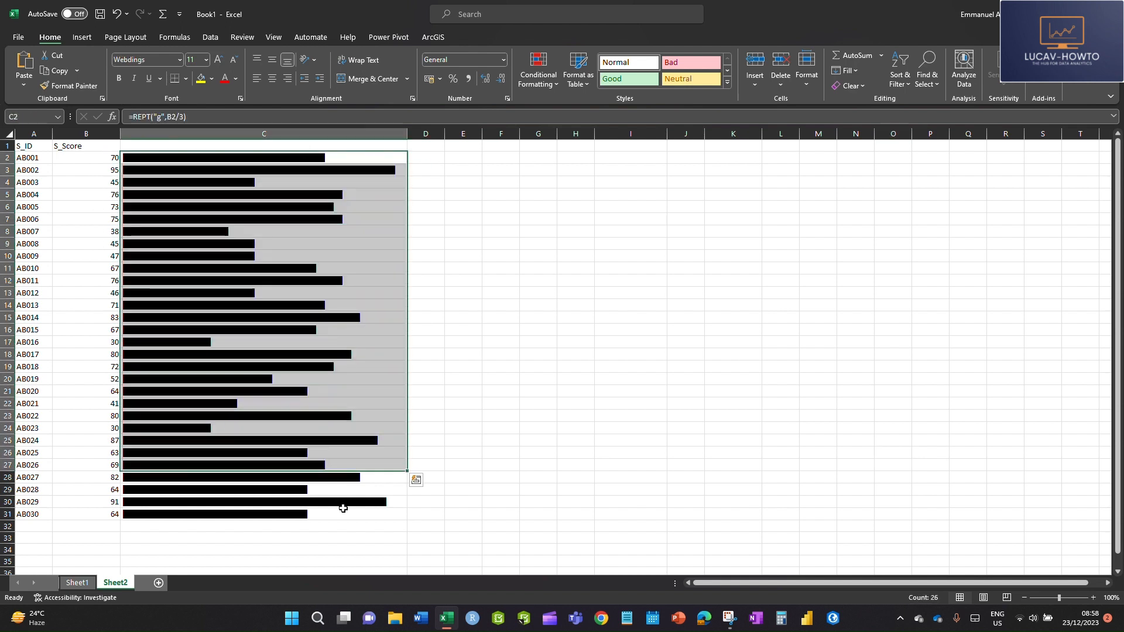
pyautogui.click(366, 169)
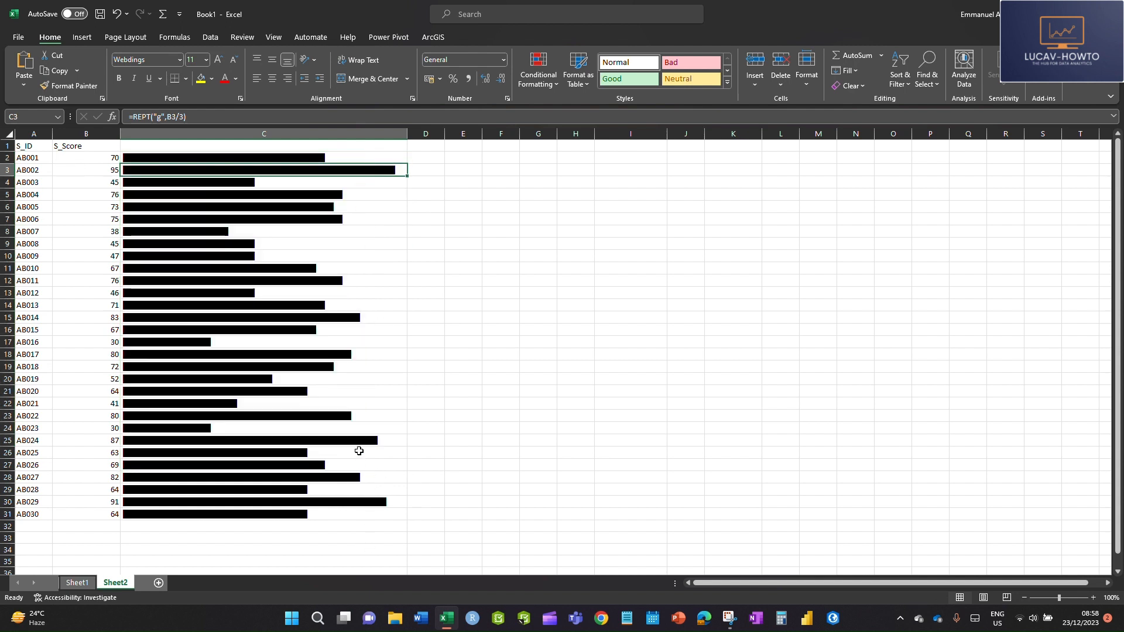
pyautogui.click(460, 366)
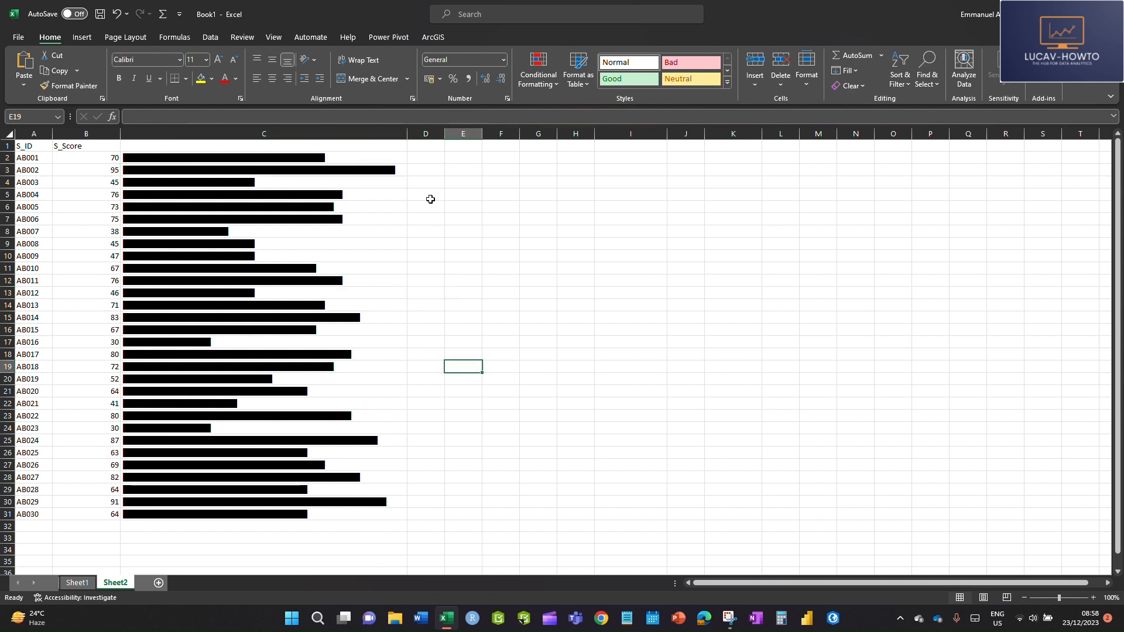
# Step: Widen column C a little beyond the longest score bar
pyautogui.doubleClick(410, 132)
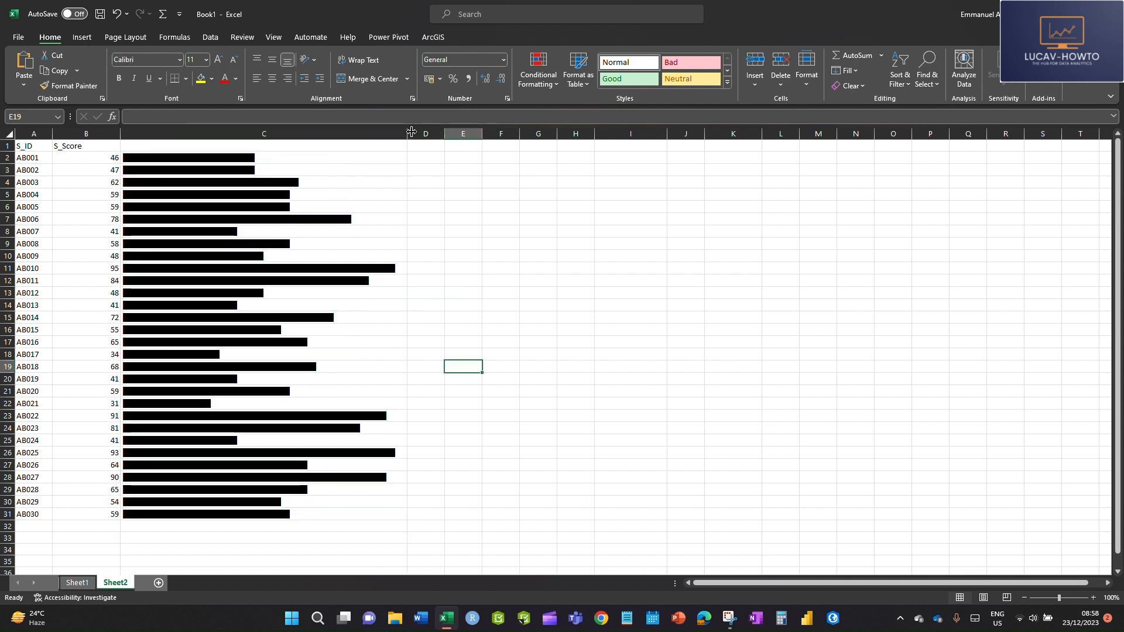
pyautogui.moveTo(407, 137); pyautogui.dragTo(451, 135)
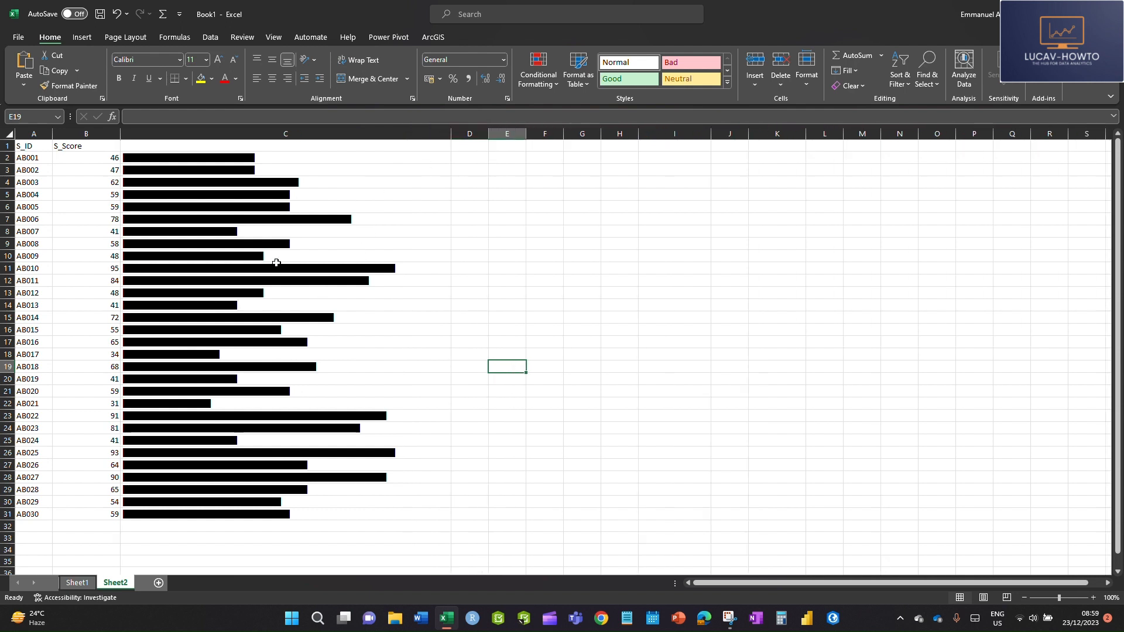
pyautogui.click(239, 159)
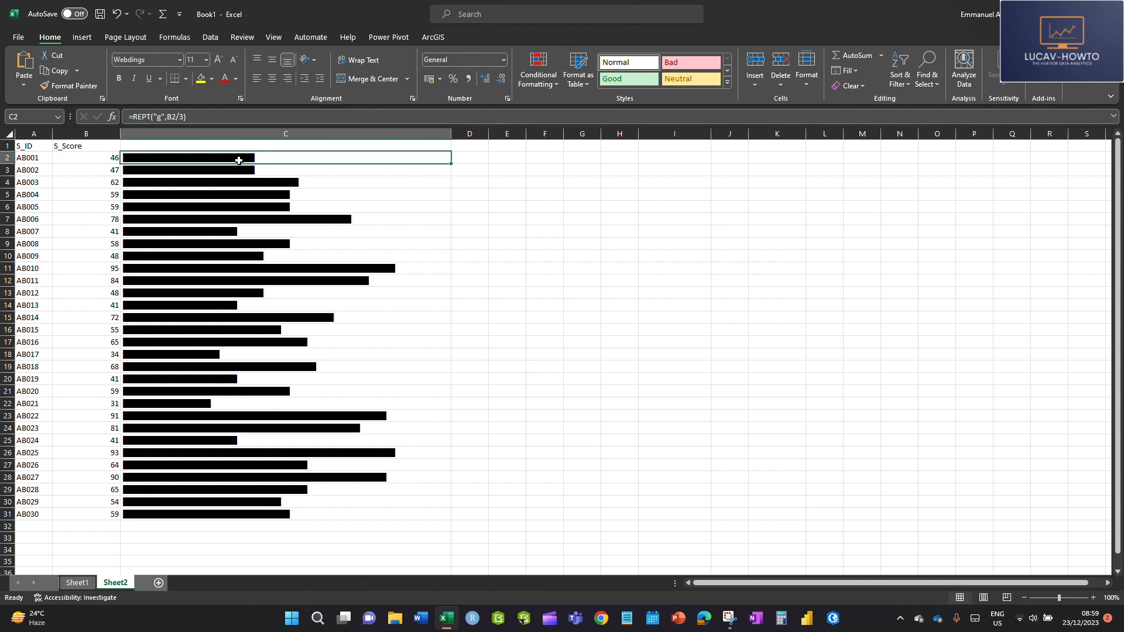
pyautogui.click(647, 294)
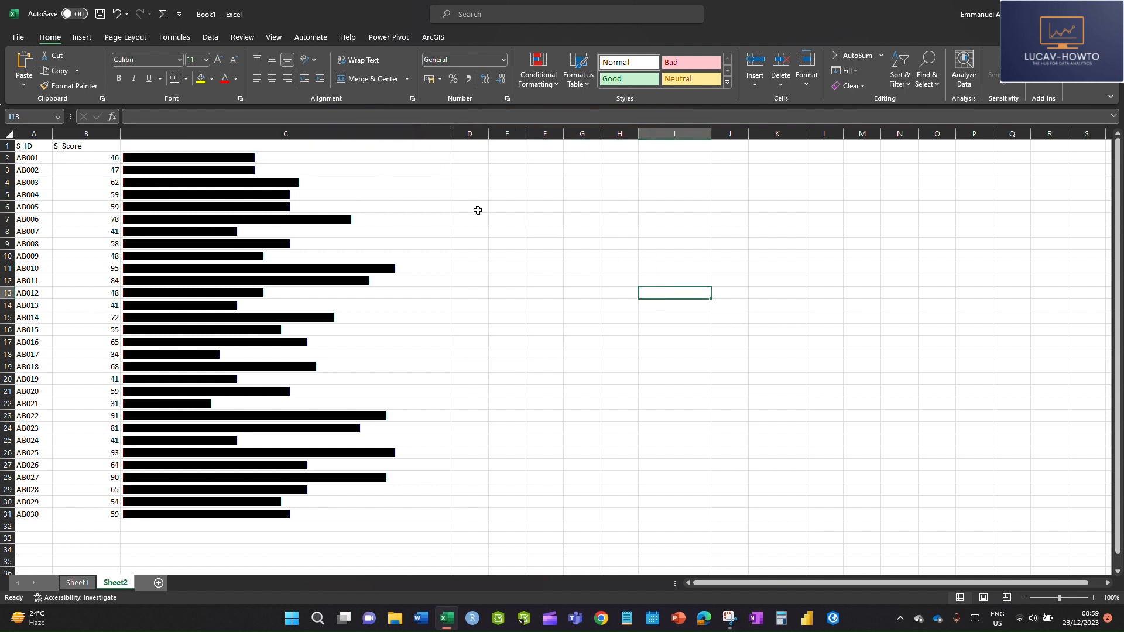
# Step: Start a new conditional formatting rule for the bars in C2:C31 that uses a formula to determine which cells to format
pyautogui.moveTo(250, 156); pyautogui.dragTo(279, 513)
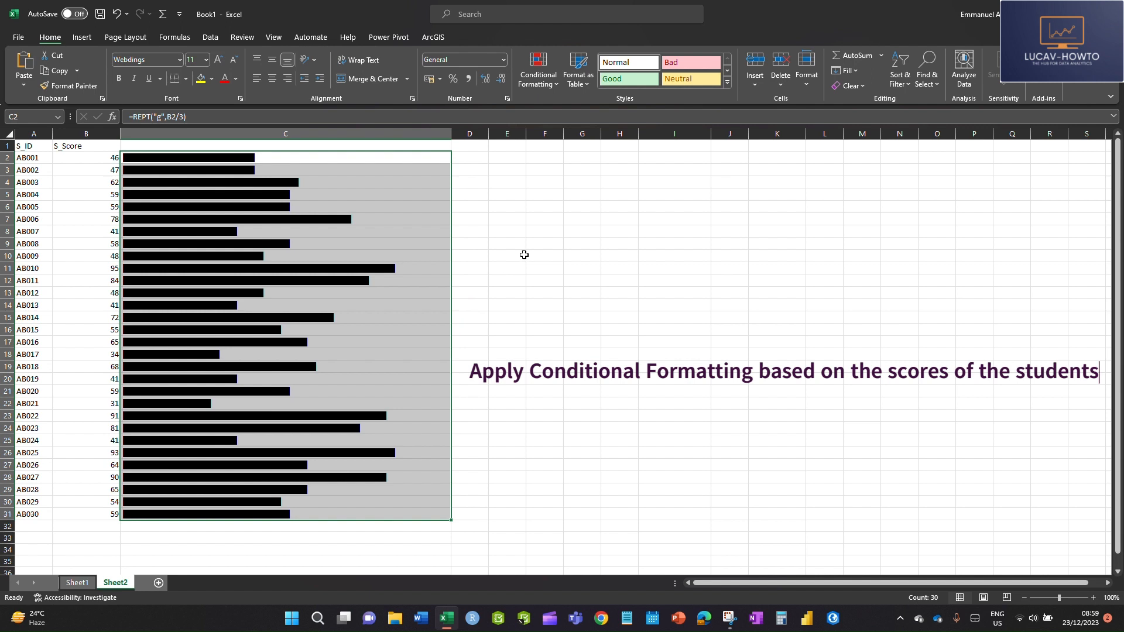
pyautogui.click(539, 82)
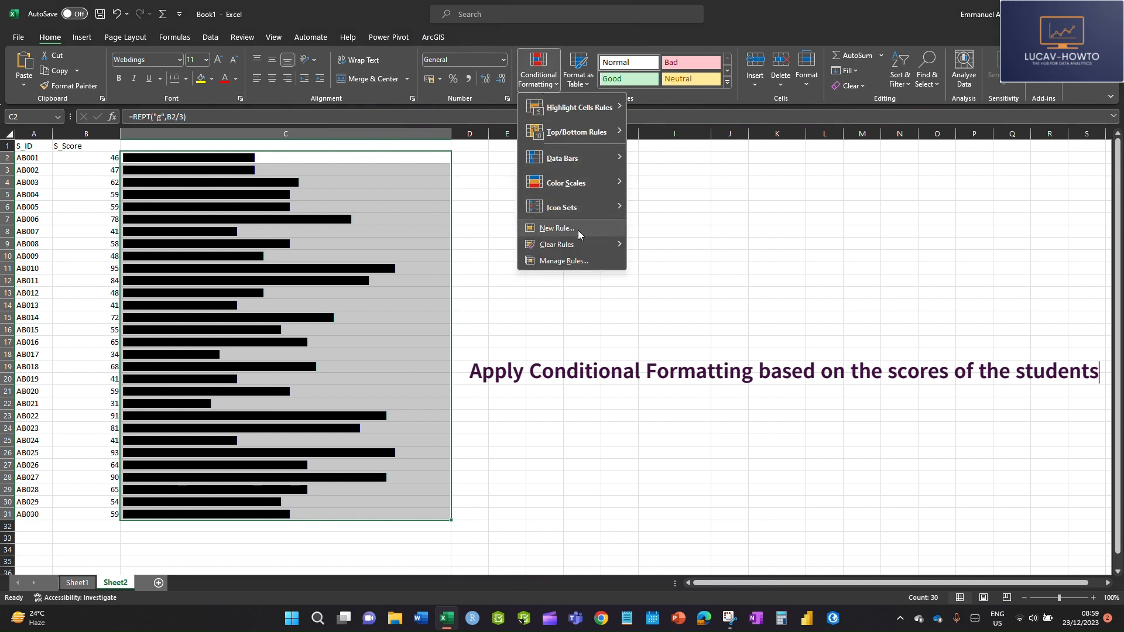
pyautogui.click(269, 179)
pyautogui.moveTo(268, 159); pyautogui.dragTo(280, 518)
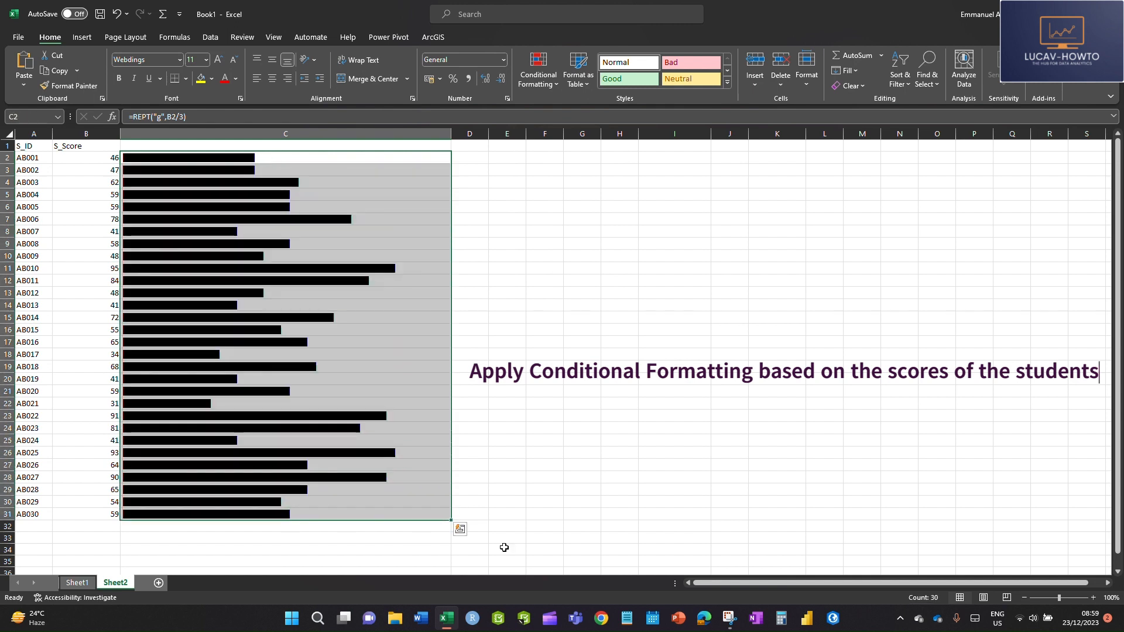
pyautogui.click(546, 82)
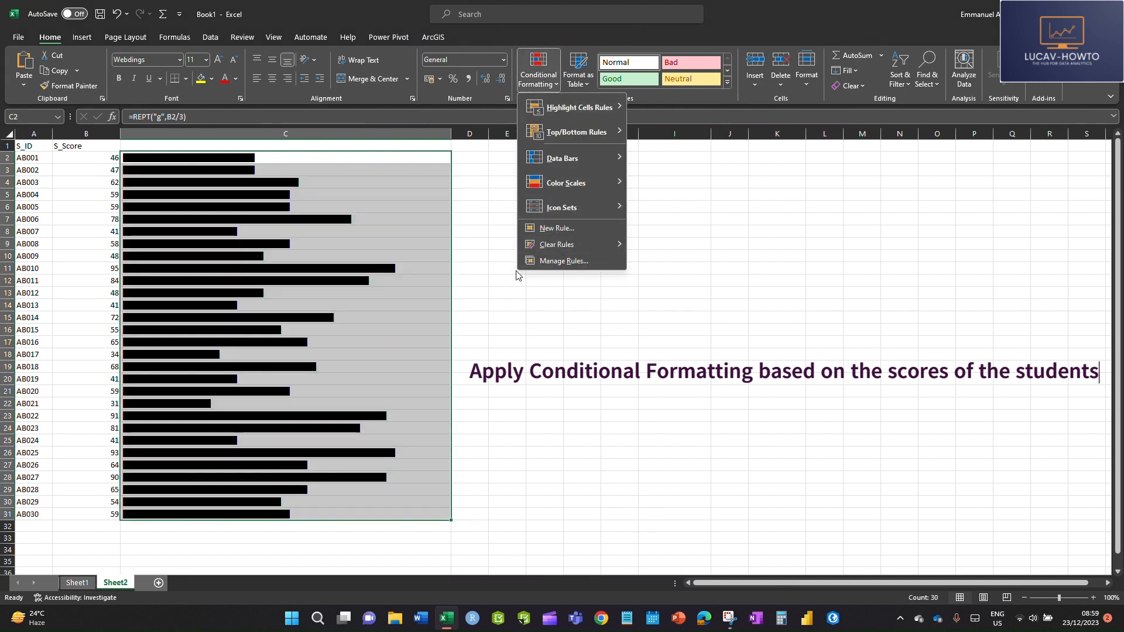
pyautogui.click(559, 228)
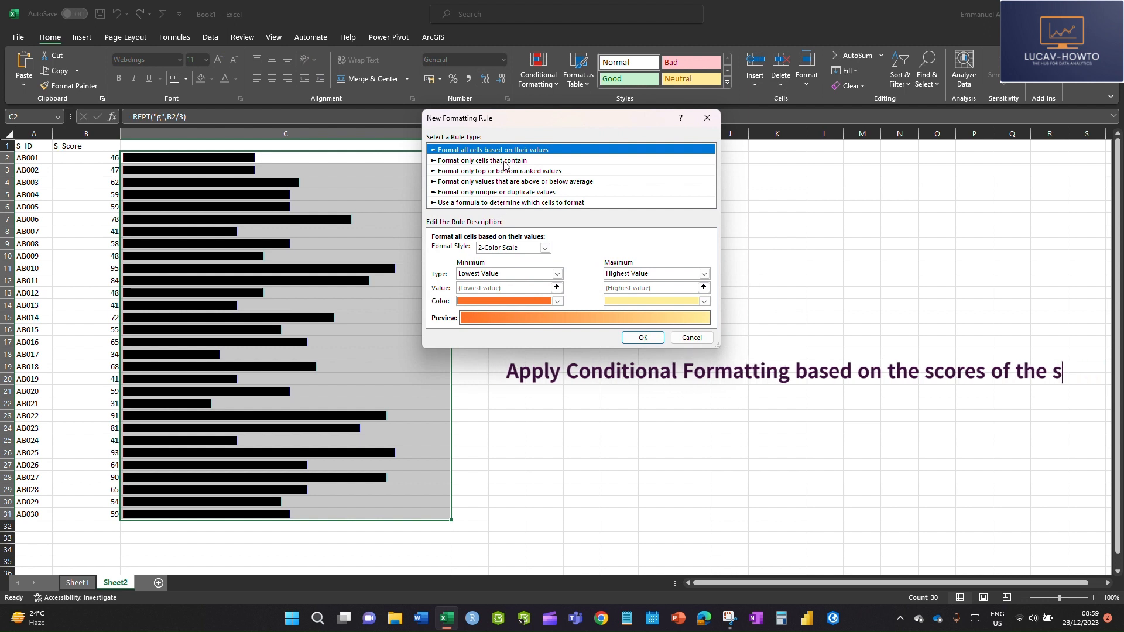
pyautogui.click(457, 203)
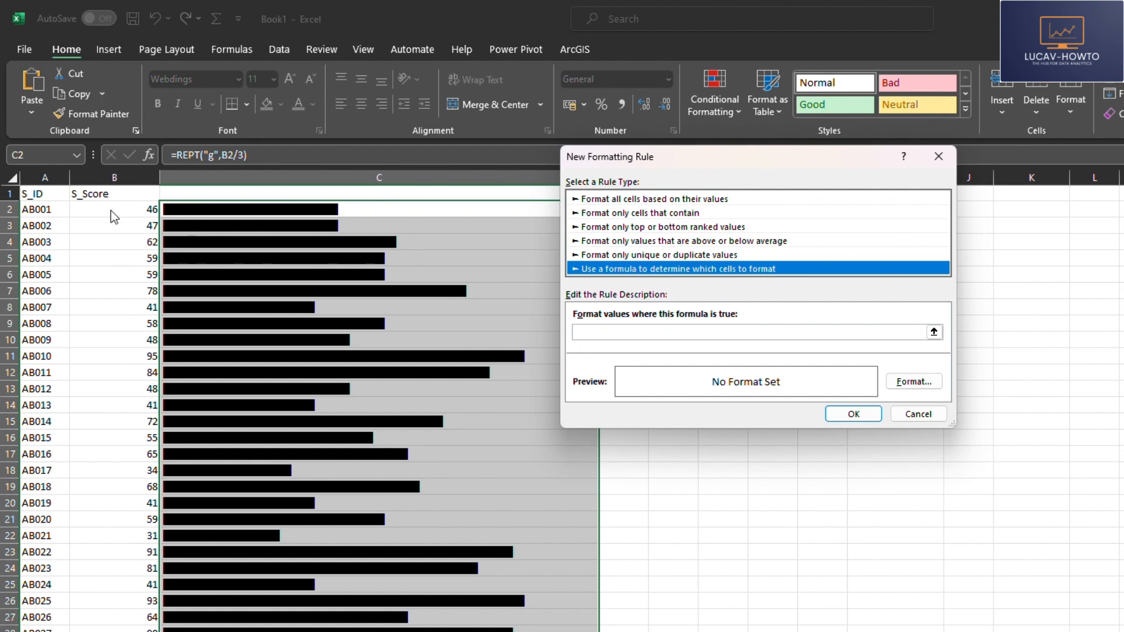
pyautogui.click(604, 332)
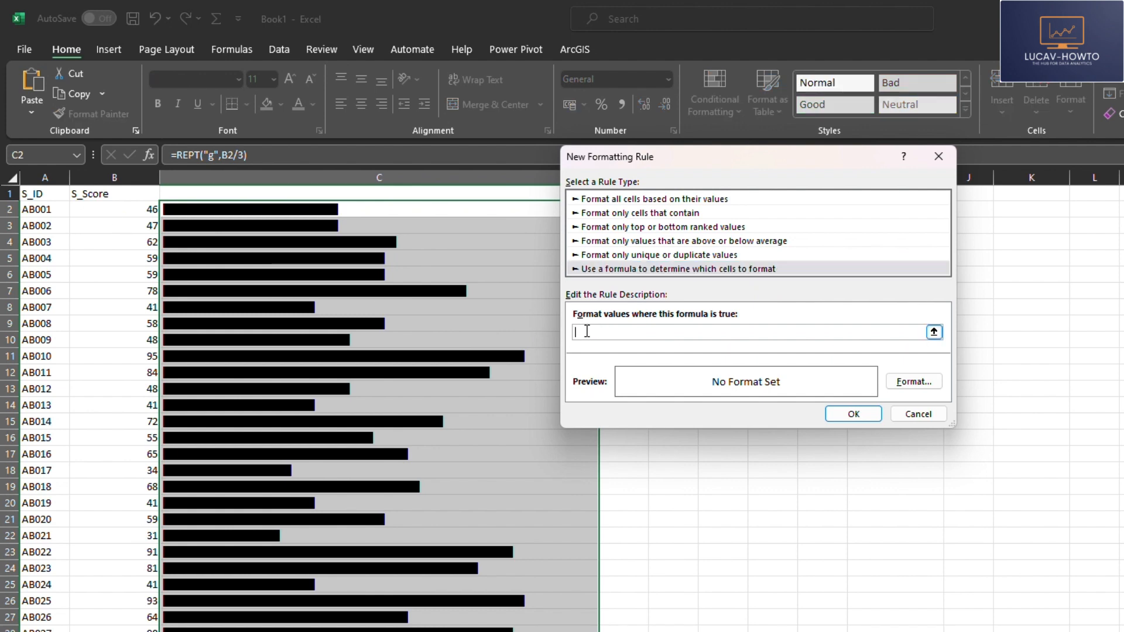
# Step: Enter the rule formula =B2<40 with a fully relative reference to the first score
pyautogui.click(103, 210)
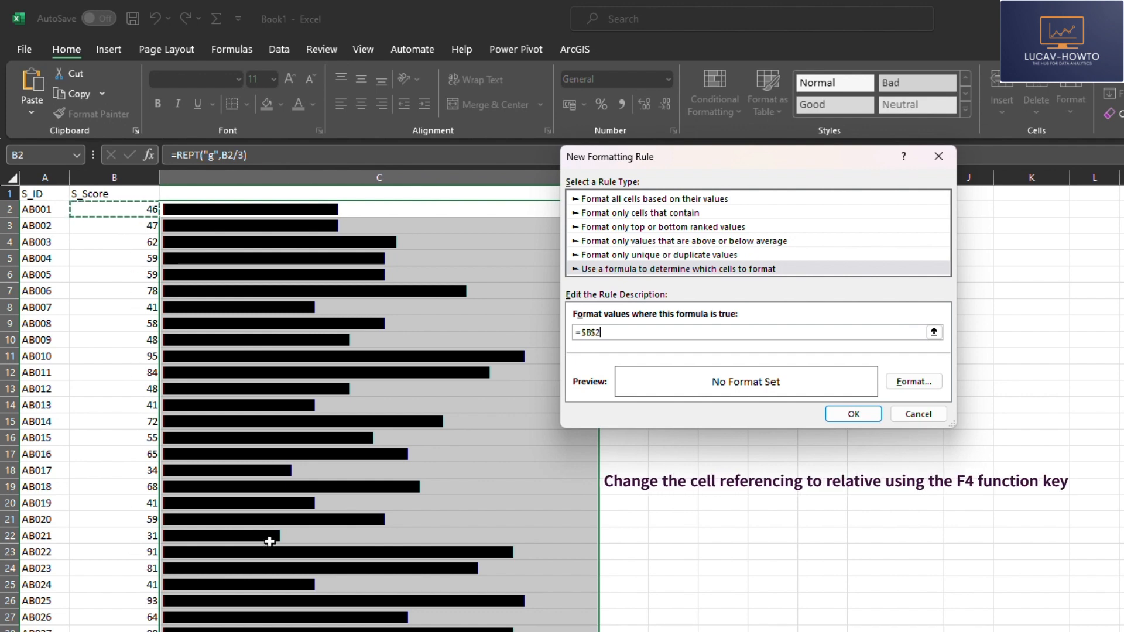
pyautogui.press('F4')
pyautogui.press('F4')
pyautogui.press('F4')
pyautogui.press('F4')
pyautogui.press('F4')
pyautogui.press('F4')
pyautogui.press('F4')
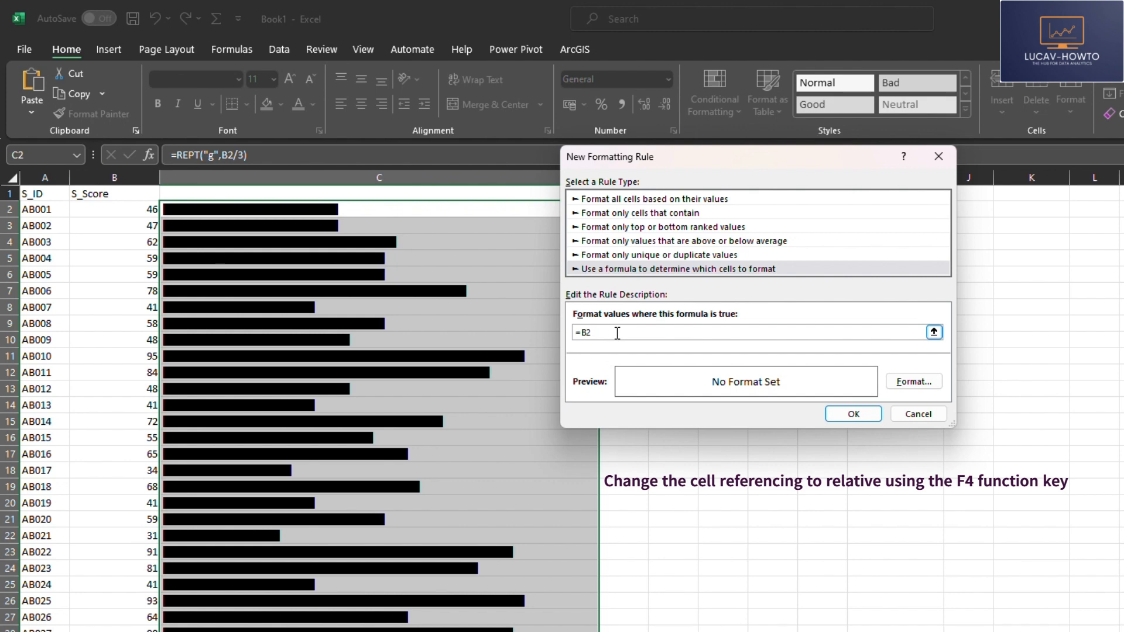
pyautogui.write('<')
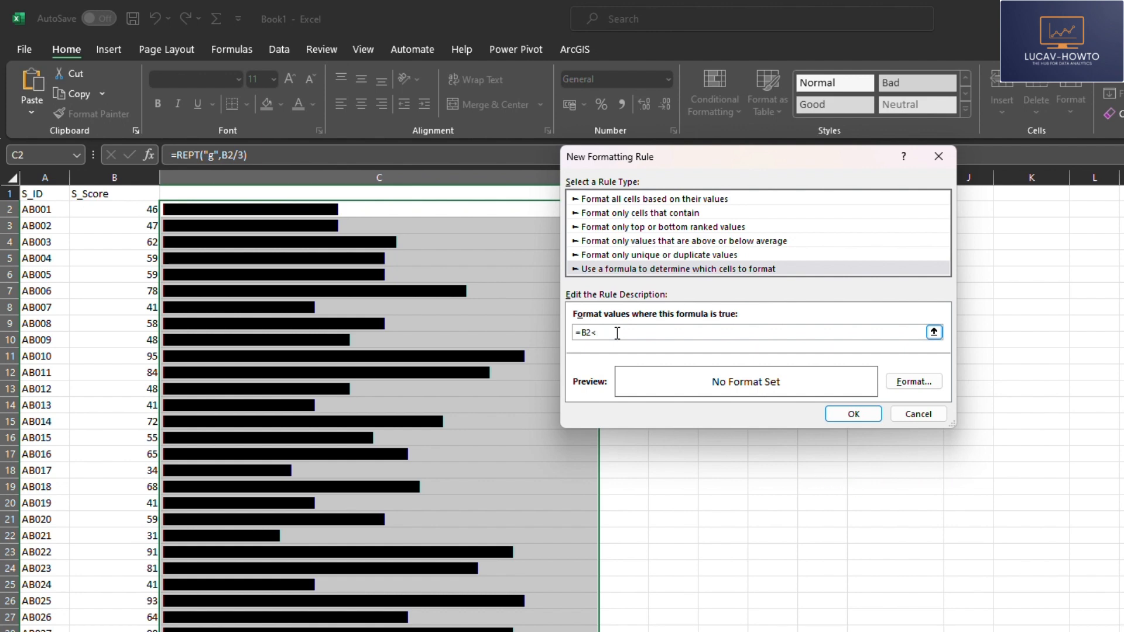
pyautogui.write('40')
# Step: Set the rule's font color to standard red and apply the rule to the bars
pyautogui.click(912, 381)
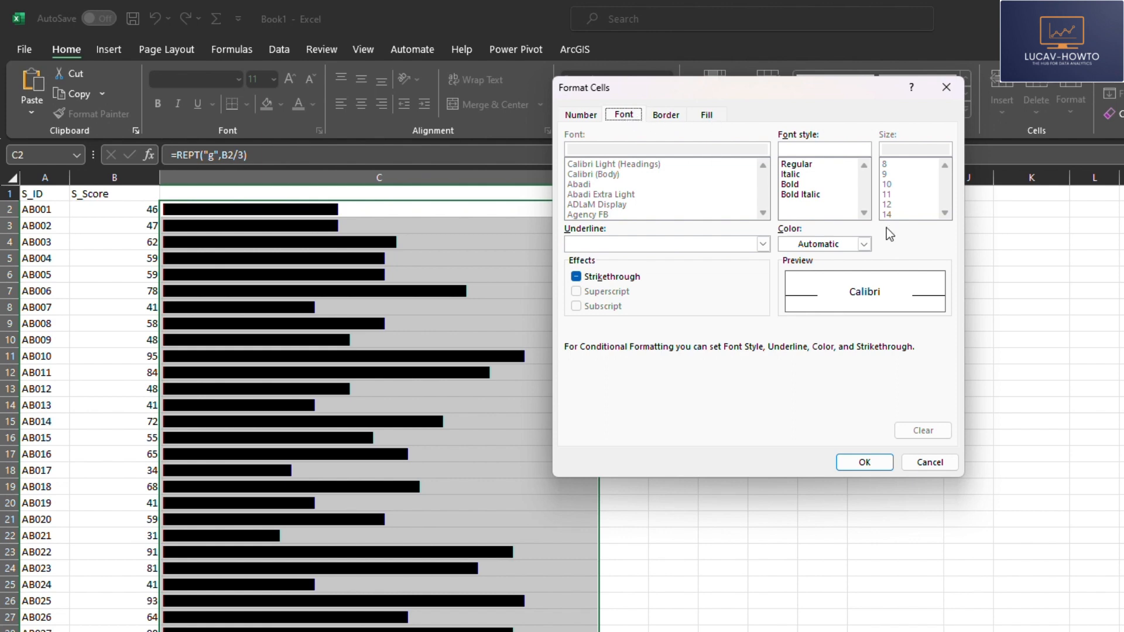
pyautogui.click(866, 244)
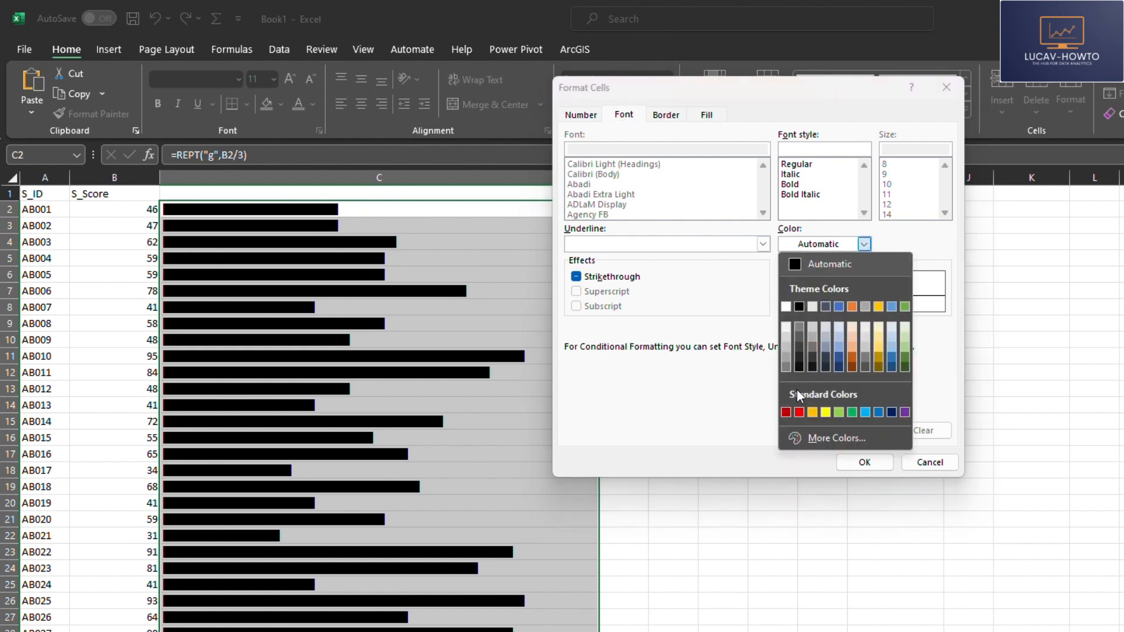
pyautogui.click(798, 412)
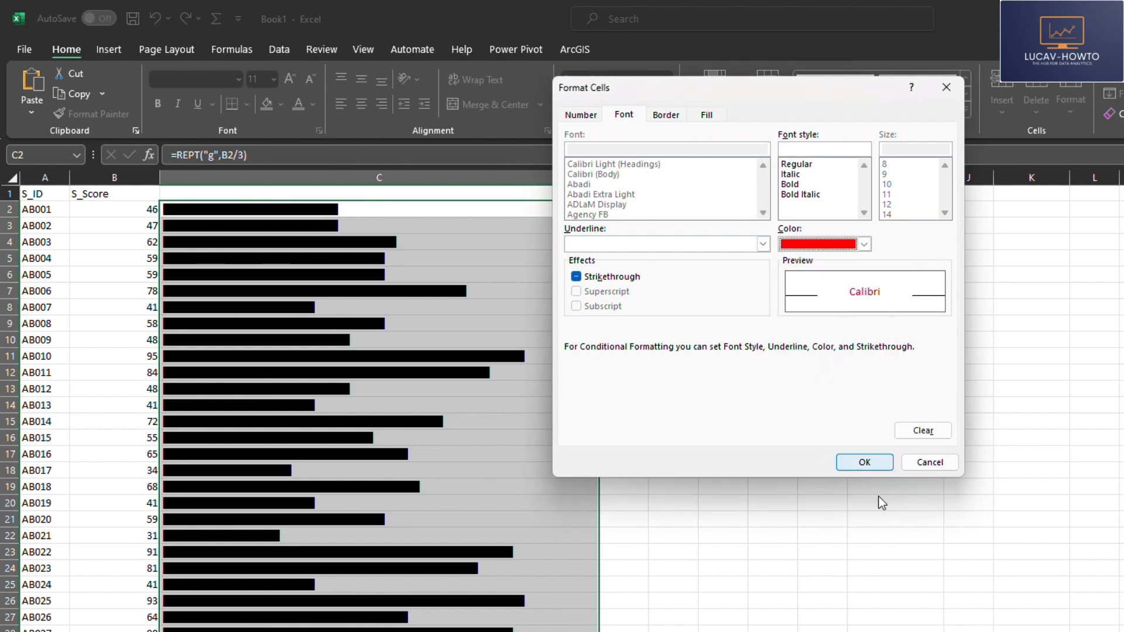
pyautogui.click(862, 464)
pyautogui.click(852, 415)
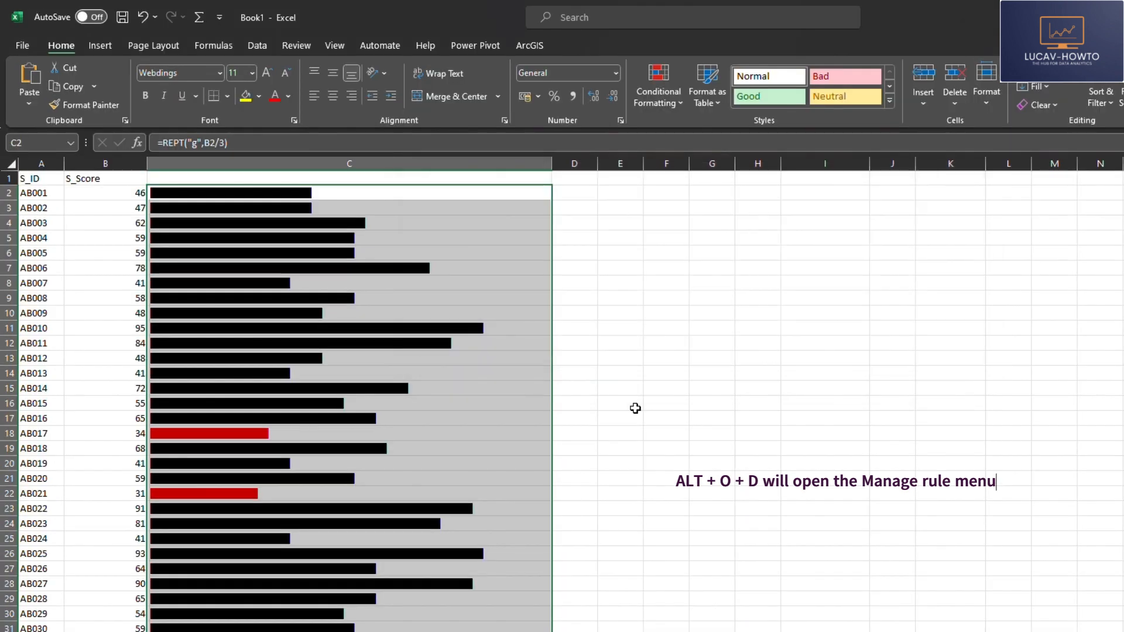
# Step: Open the Conditional Formatting Rules Manager and start another formula-based rule for the same bars
pyautogui.press('alt')
pyautogui.press('o')
pyautogui.press('d')
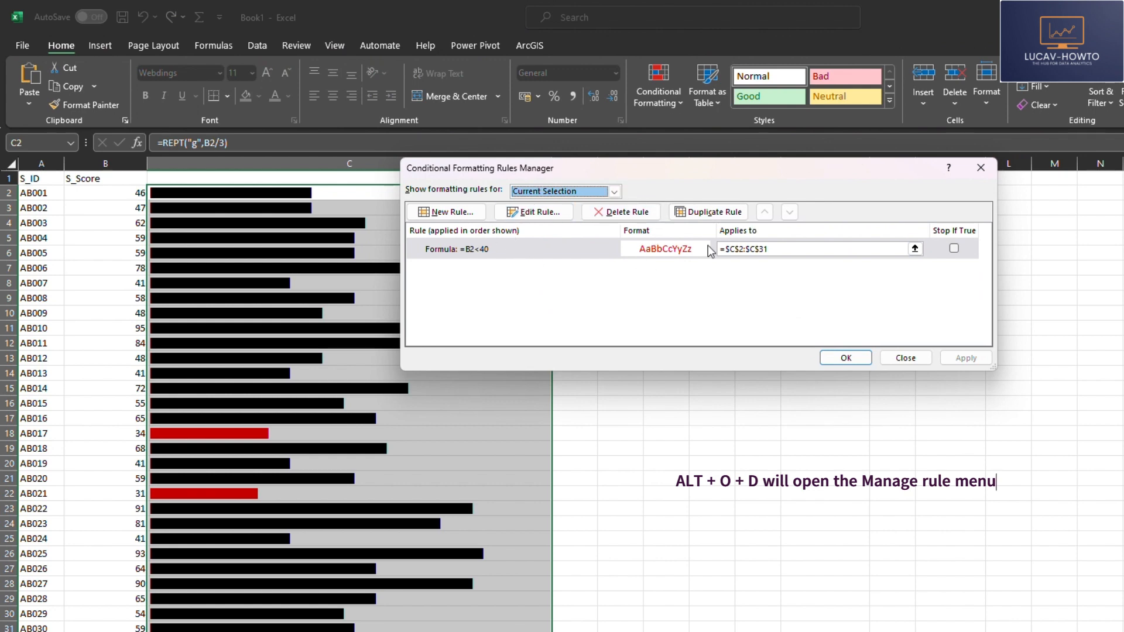
pyautogui.click(447, 212)
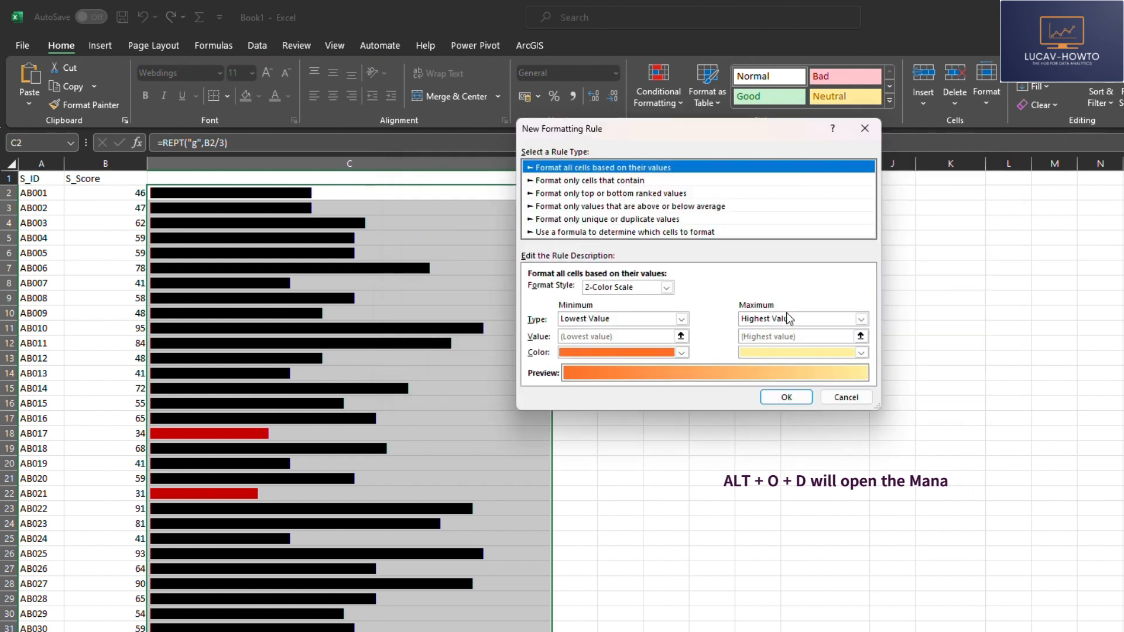
pyautogui.click(574, 232)
pyautogui.click(555, 291)
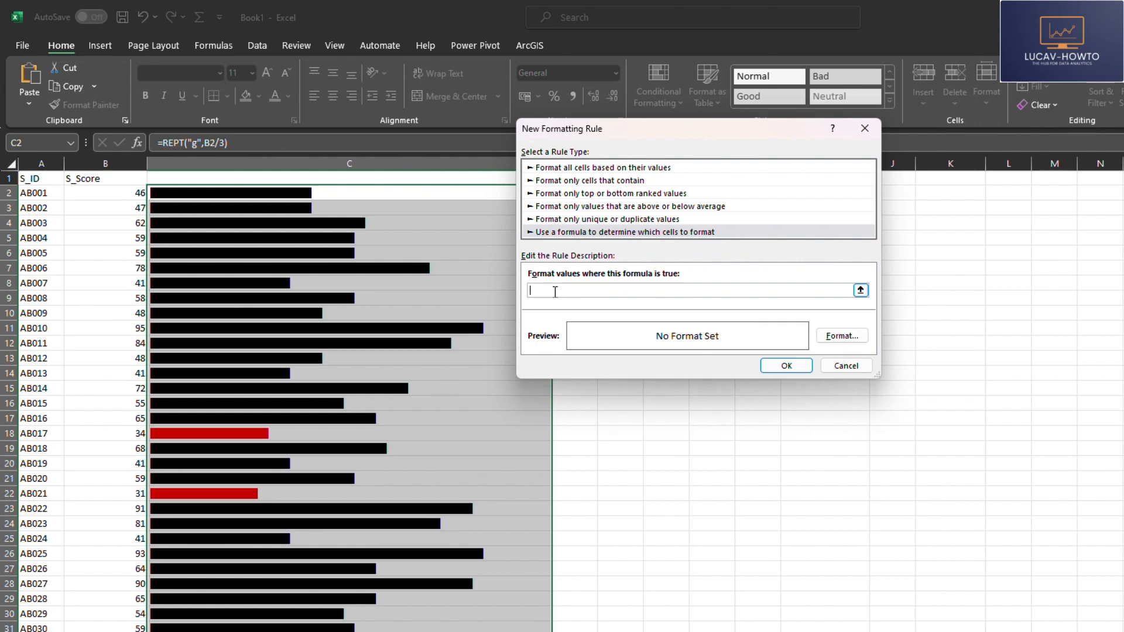
# Step: Enter the second rule's formula as =And(B2>=,B2<=49)
pyautogui.write('=')
pyautogui.press('BackSpace')
pyautogui.write('=And')
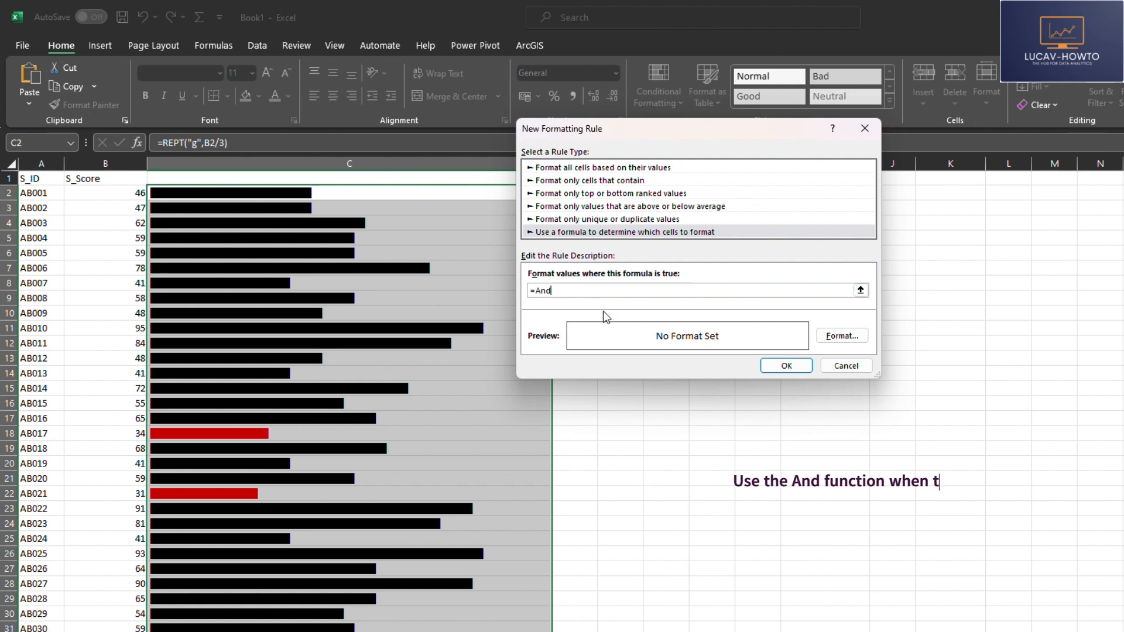
pyautogui.write('(')
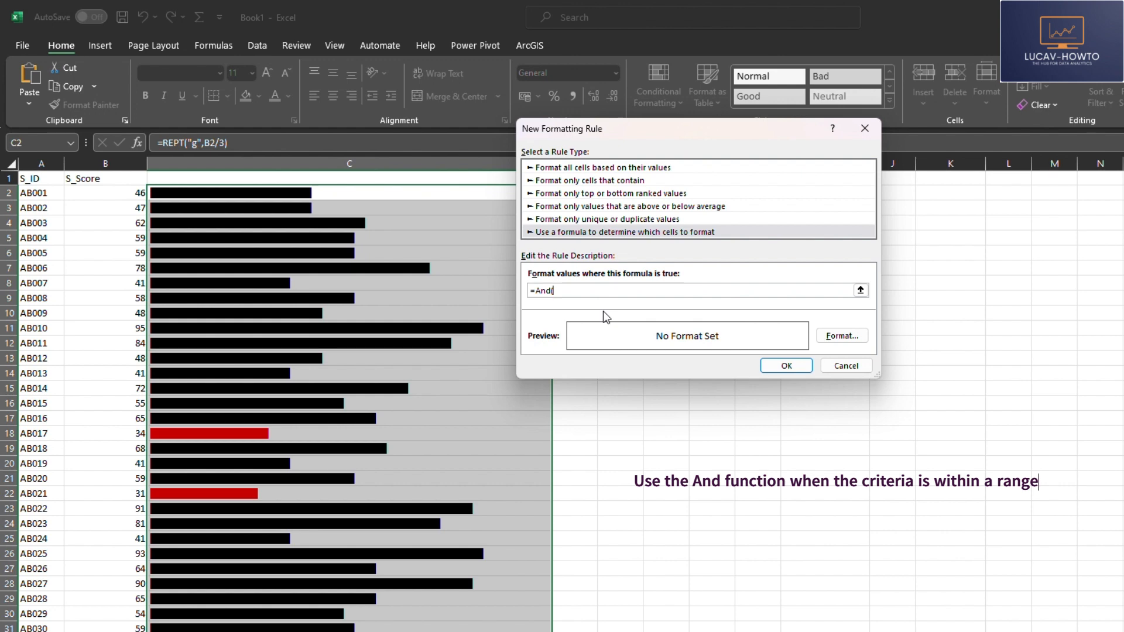
pyautogui.write('B2>=,B2<=49')
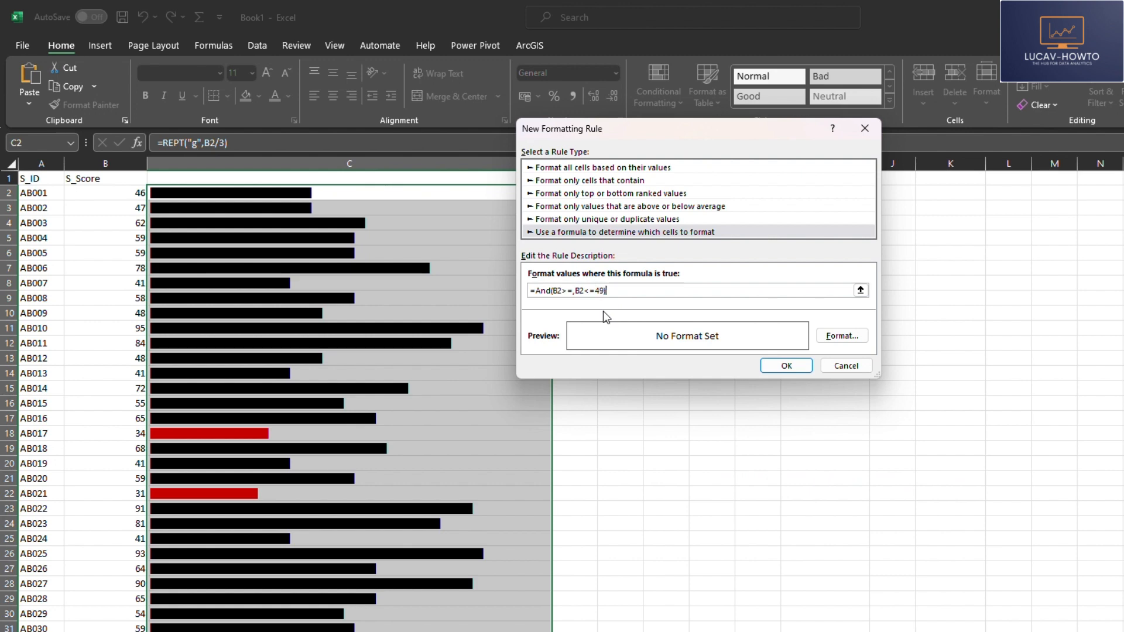
# Step: Set the second rule's font color to standard orange
pyautogui.click(843, 336)
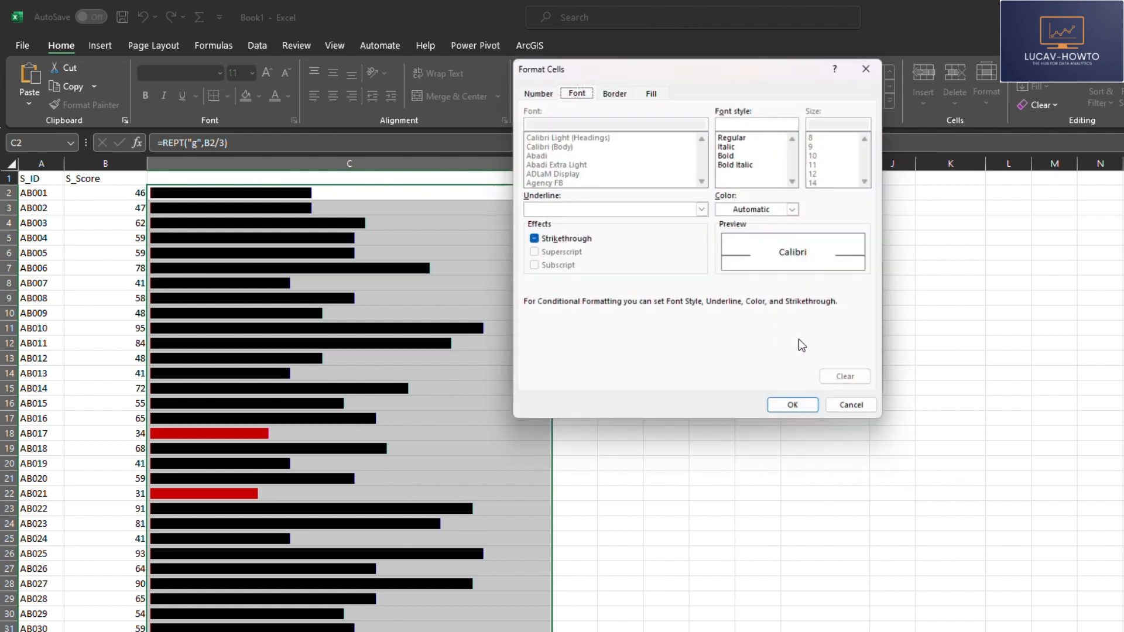
pyautogui.click(795, 209)
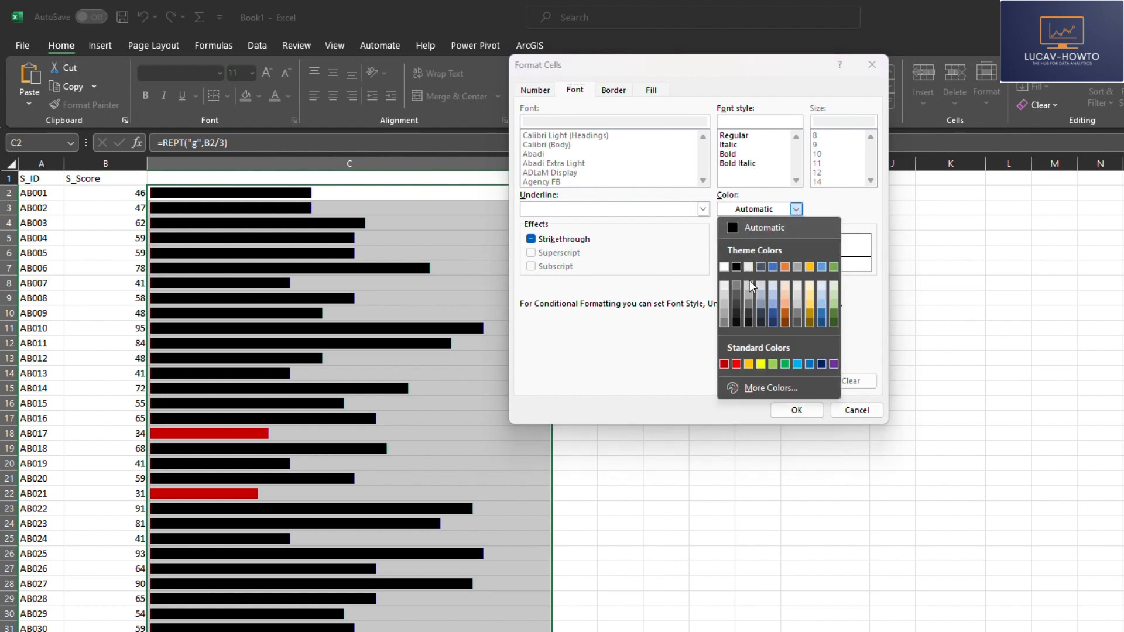
pyautogui.click(762, 364)
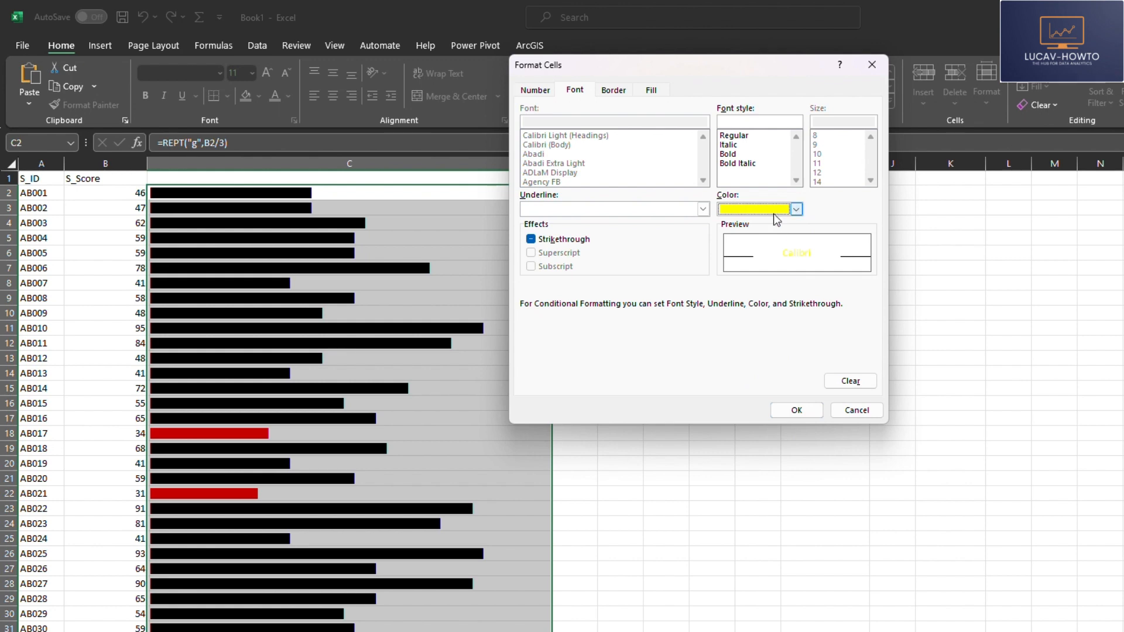
pyautogui.click(797, 209)
pyautogui.click(750, 364)
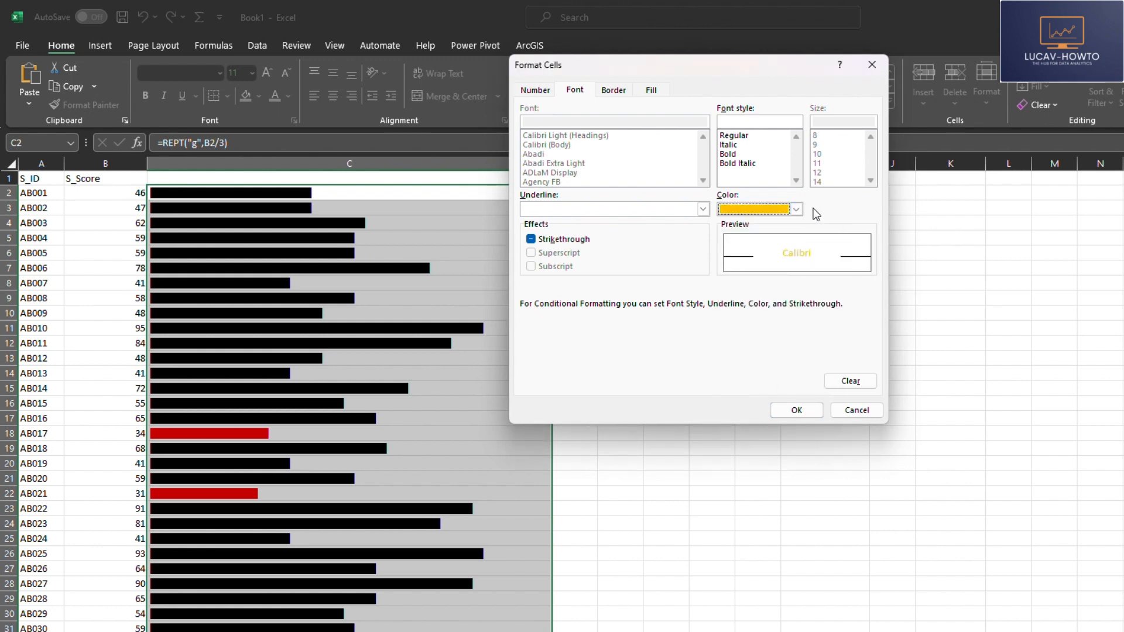
pyautogui.click(796, 412)
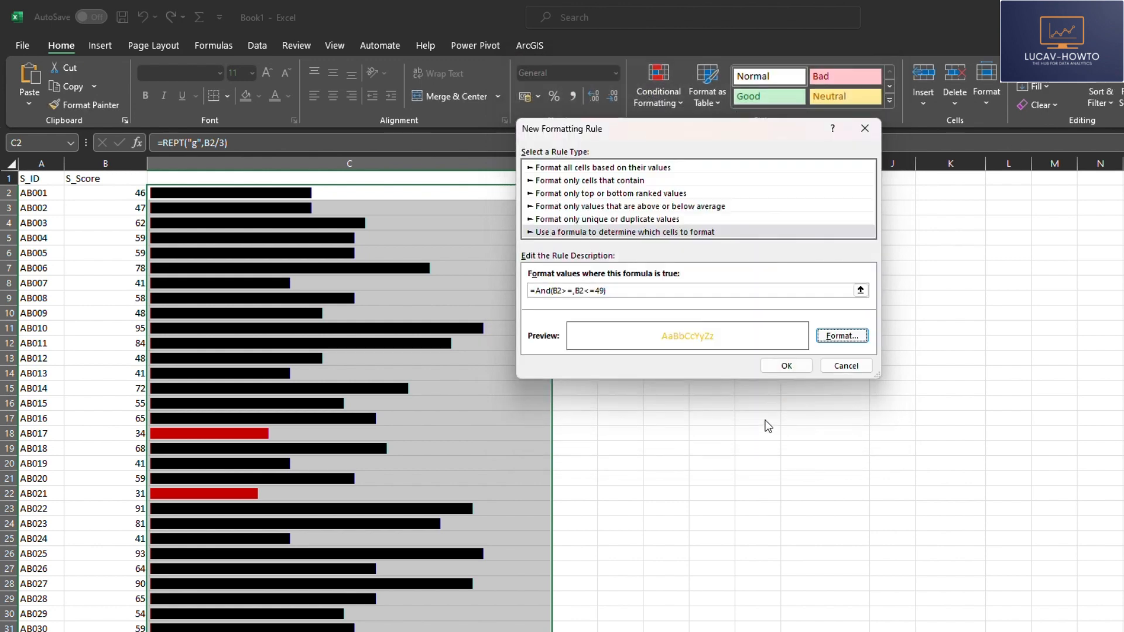
# Step: Complete the second rule's formula as =And(B2>=40,B2<=49) and add the rule to the list
pyautogui.click(791, 368)
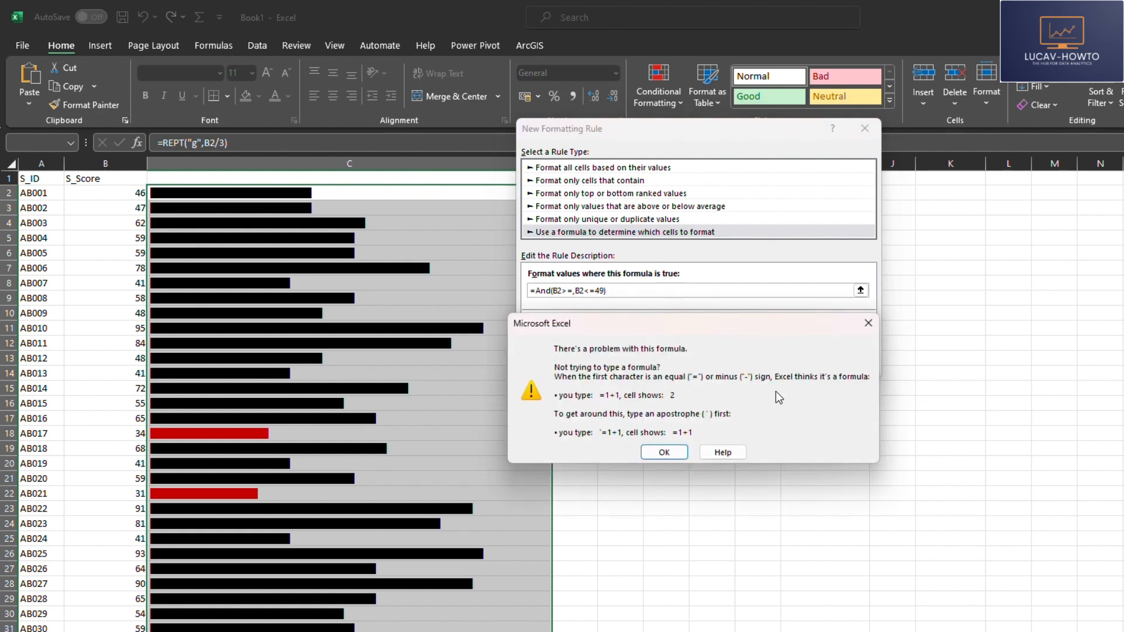
pyautogui.click(867, 325)
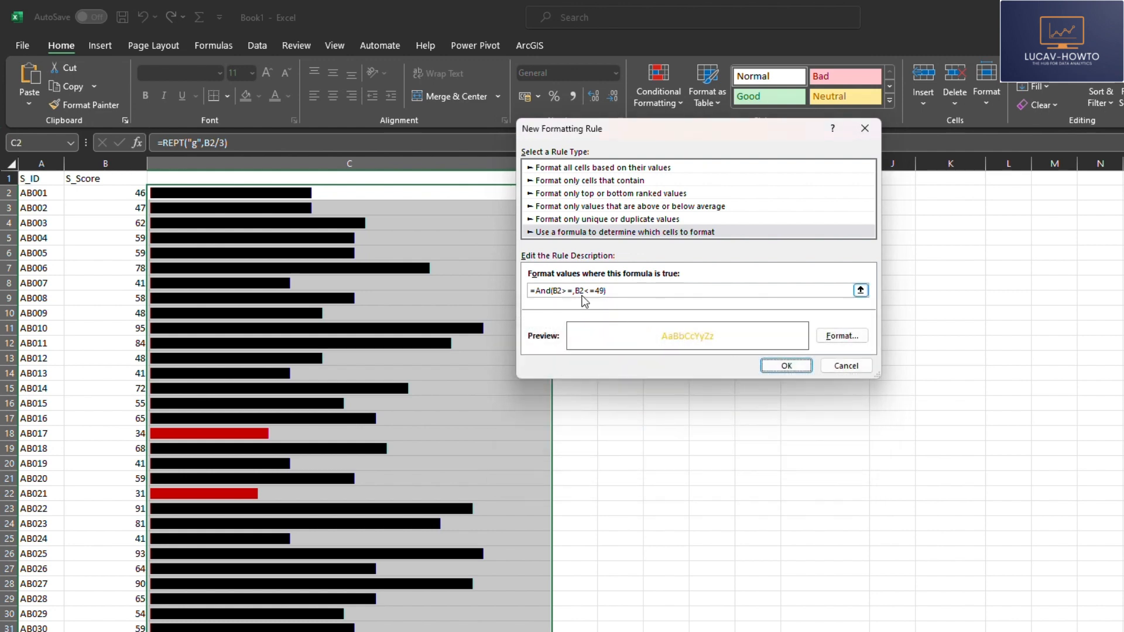
pyautogui.click(549, 291)
pyautogui.click(574, 291)
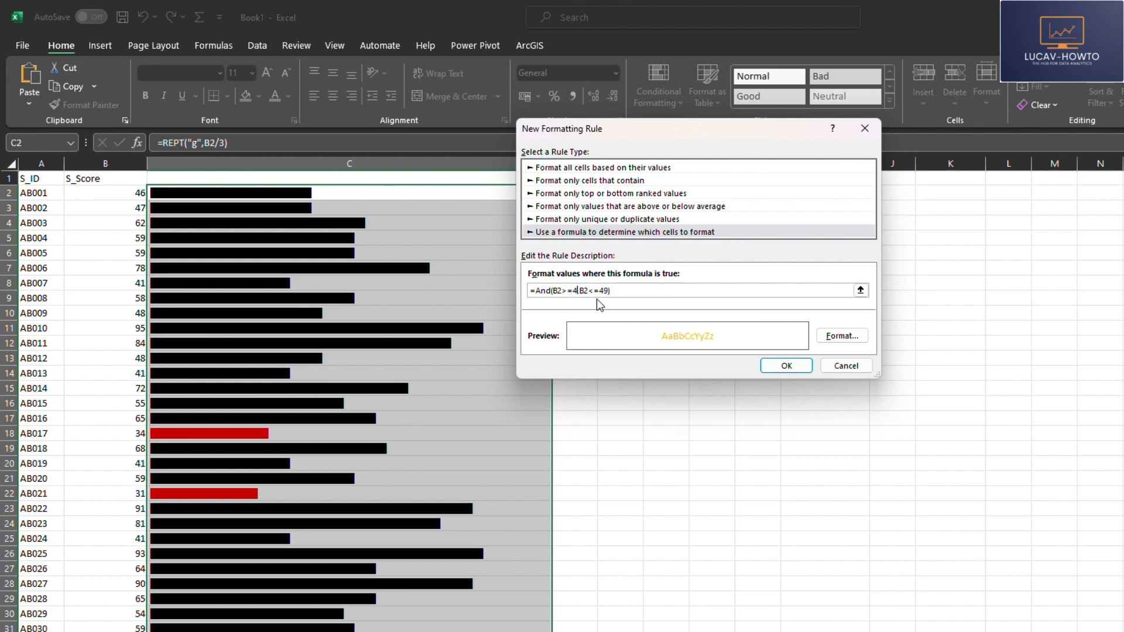
pyautogui.click(786, 366)
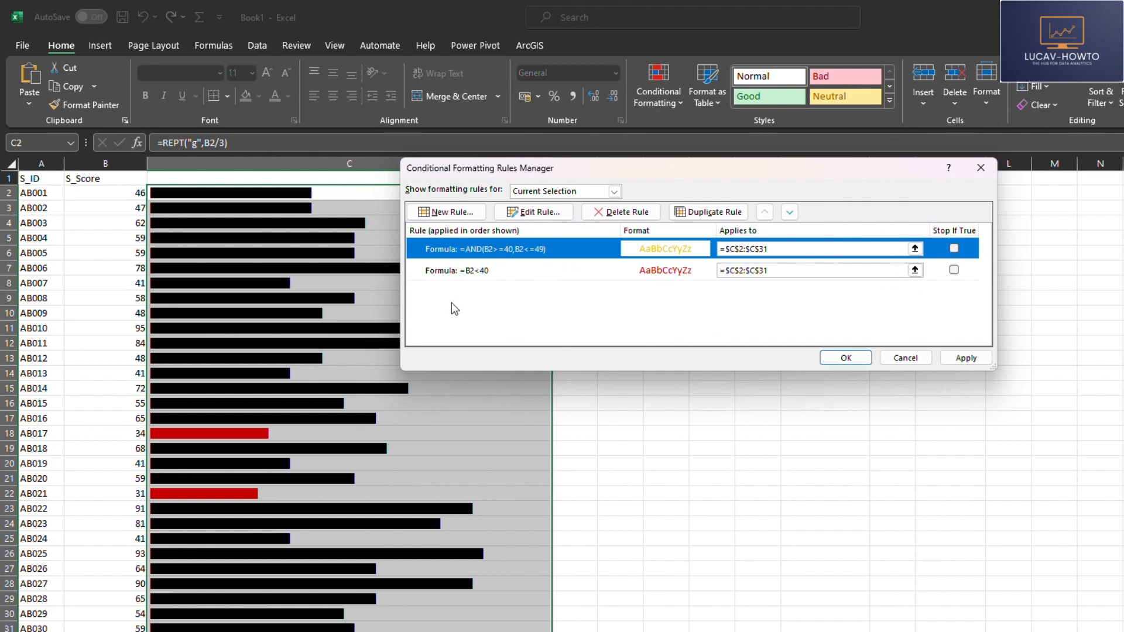
# Step: Create a formula-based rule for the bars with the formula =And(B2>=50,B2<=59)
pyautogui.click(448, 212)
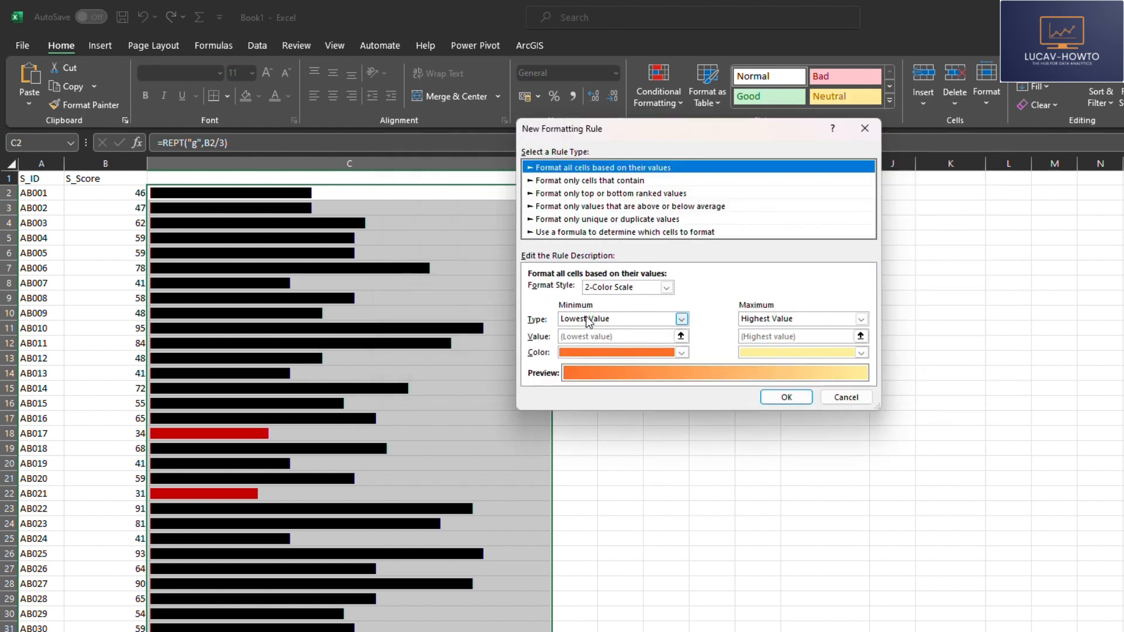
pyautogui.click(587, 232)
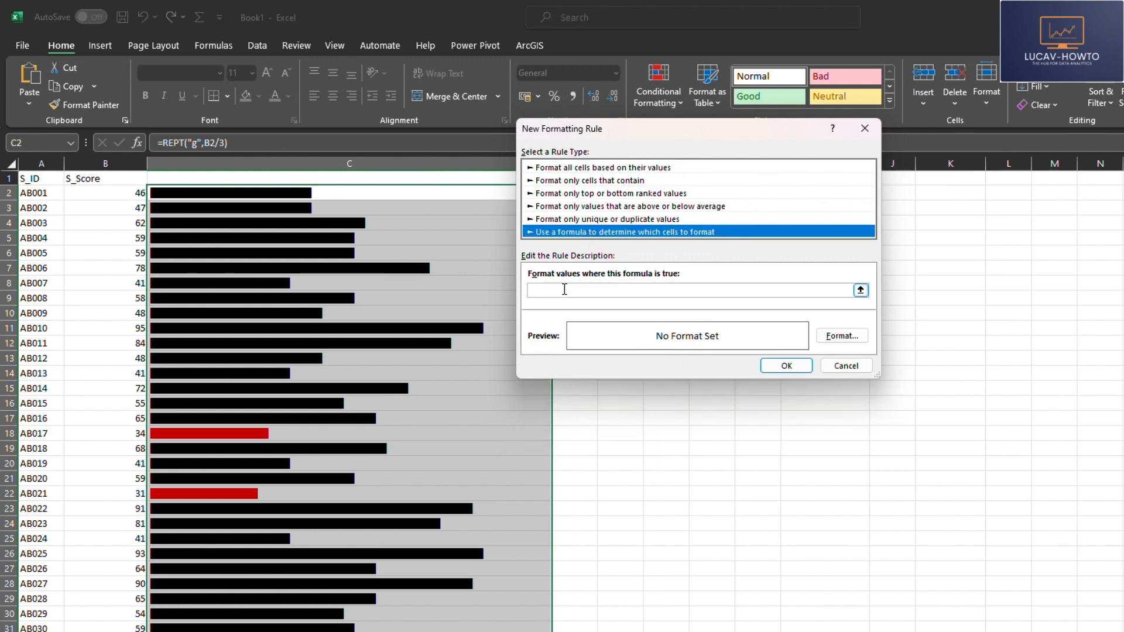
pyautogui.click(564, 289)
pyautogui.write('=An')
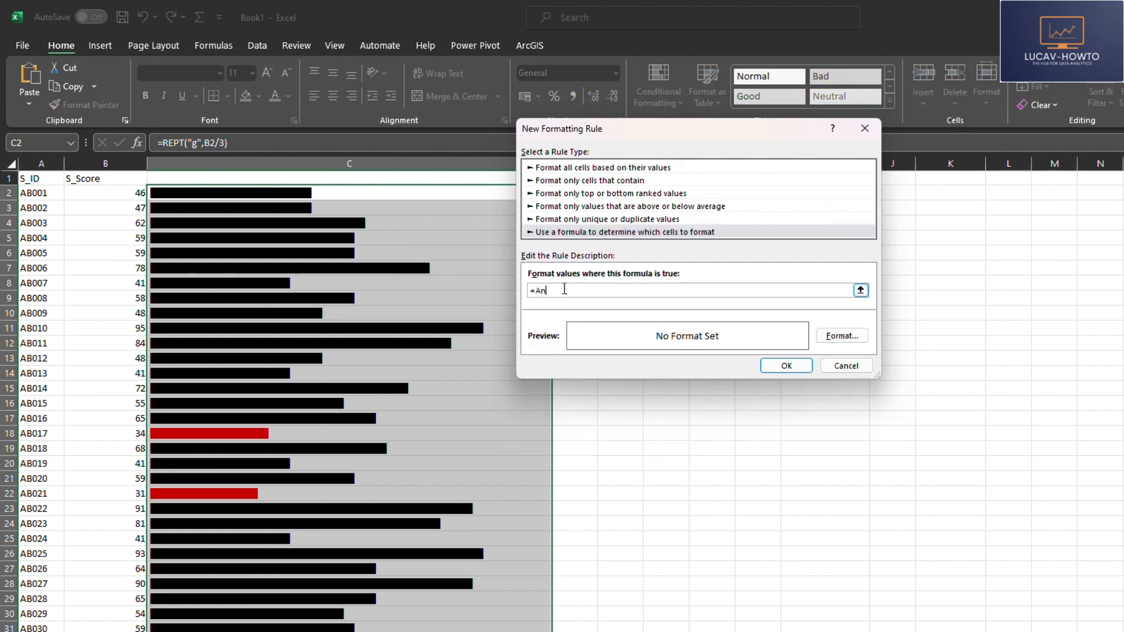
pyautogui.write('d(B2')
pyautogui.press('BackSpace')
pyautogui.press('BackSpace')
pyautogui.write('>')
pyautogui.write('=')
pyautogui.write('0')
pyautogui.write('50')
pyautogui.write('B2')
pyautogui.write('<=')
pyautogui.write('59')
pyautogui.write(')')
# Step: Set the 50–59 rule's font color to a light green theme shade and add the rule to the list
pyautogui.click(842, 338)
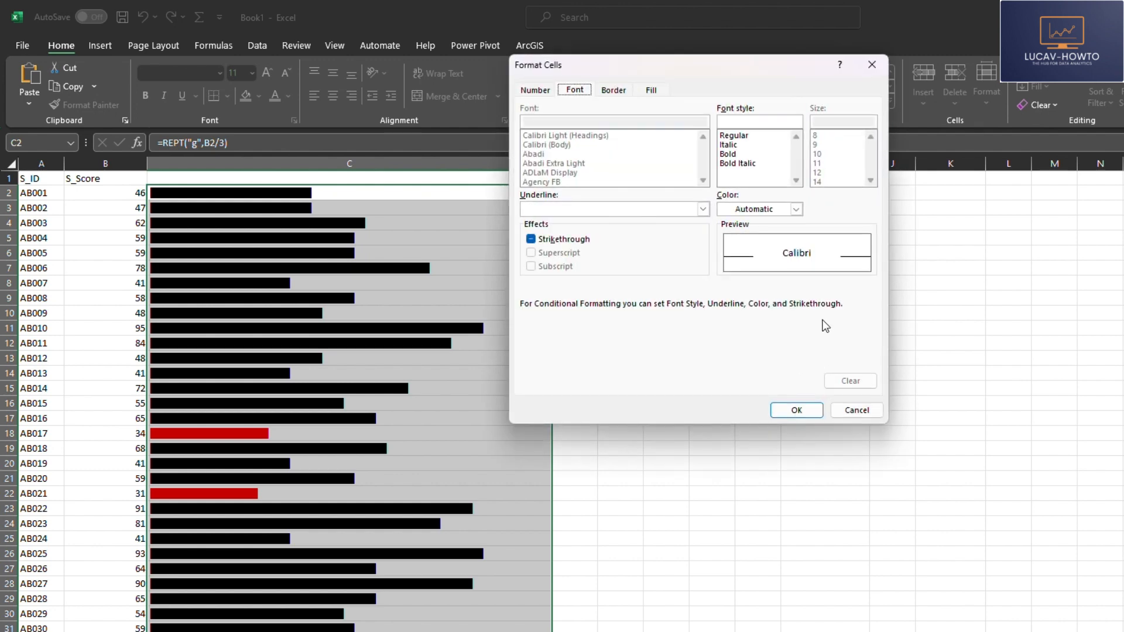
pyautogui.click(795, 209)
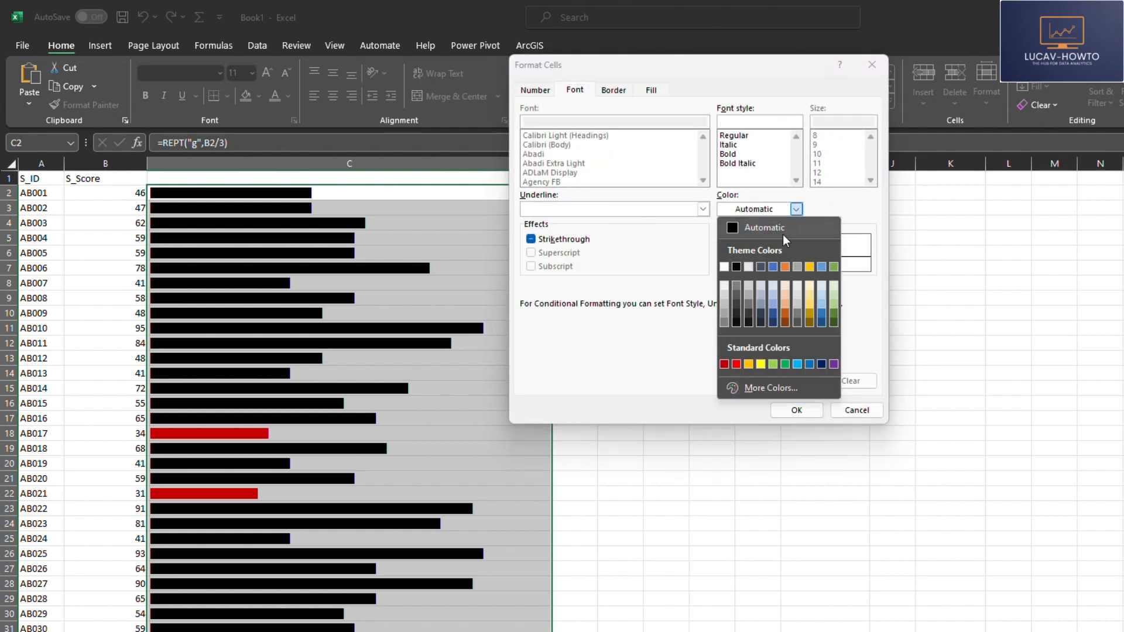
pyautogui.click(834, 294)
pyautogui.click(795, 411)
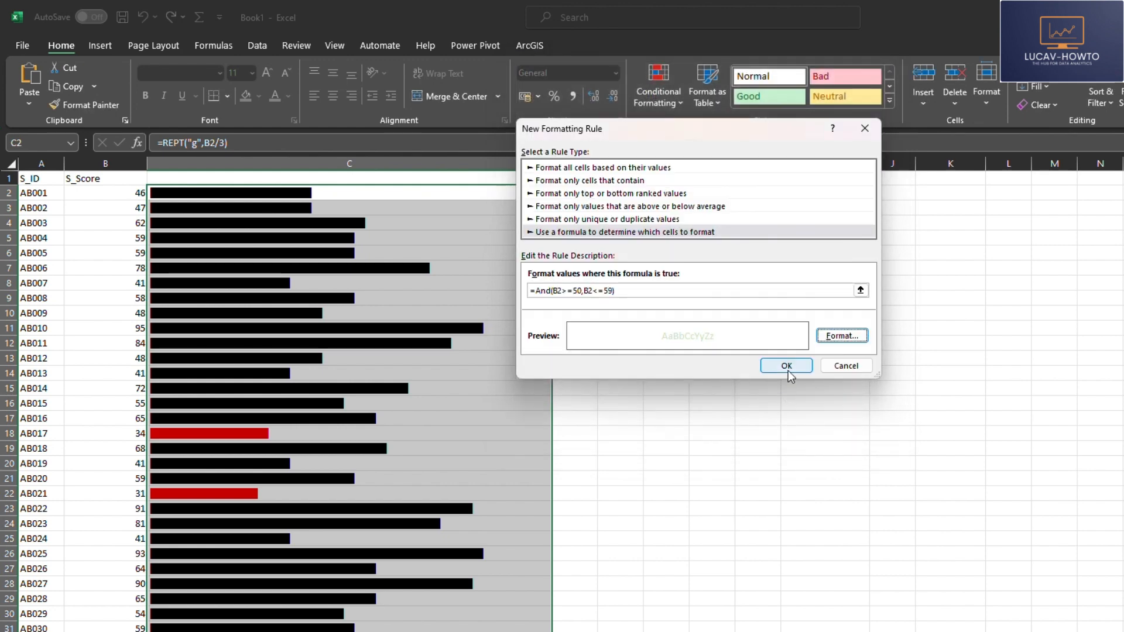
pyautogui.click(788, 366)
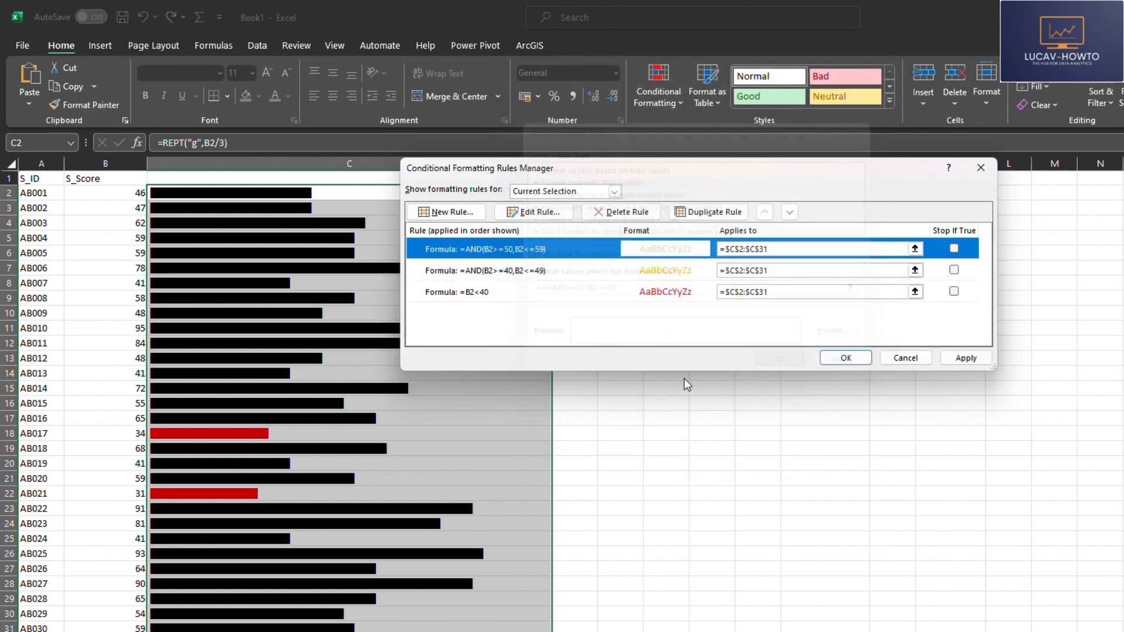
# Step: Create another formula-based rule with the formula =And(B2>=60,B2<=69)
pyautogui.click(452, 212)
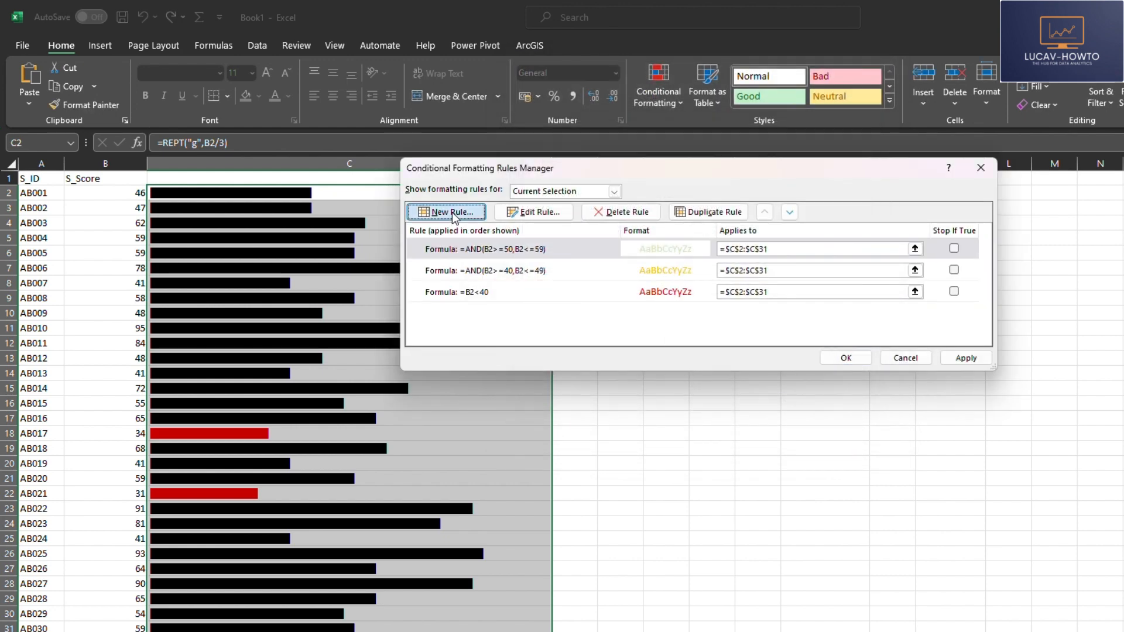
pyautogui.click(599, 233)
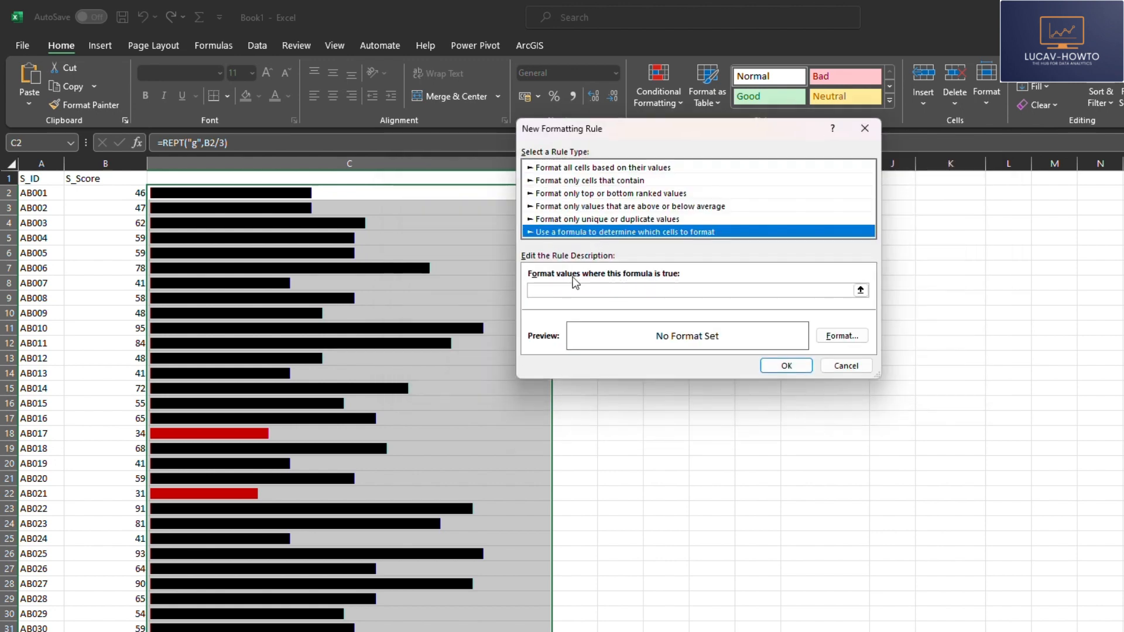
pyautogui.click(564, 288)
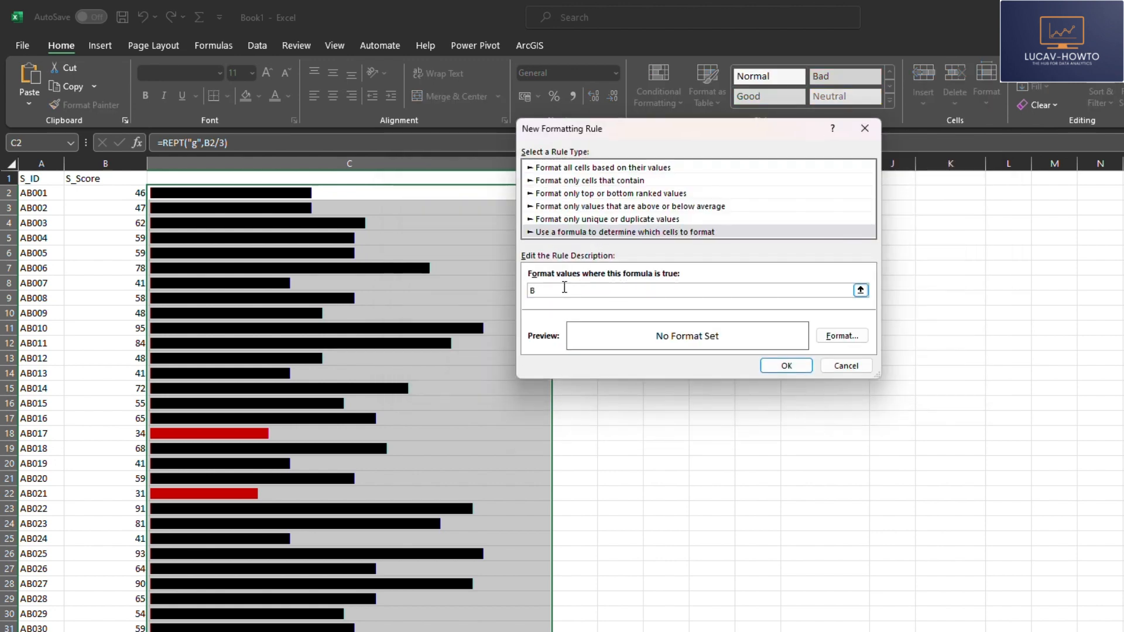
pyautogui.write('A')
pyautogui.write('=')
pyautogui.write('And')
pyautogui.write('(')
pyautogui.write('60,B2<=69')
# Step: Set the 60–69 rule's font color to standard green and add the rule to the list
pyautogui.click(842, 336)
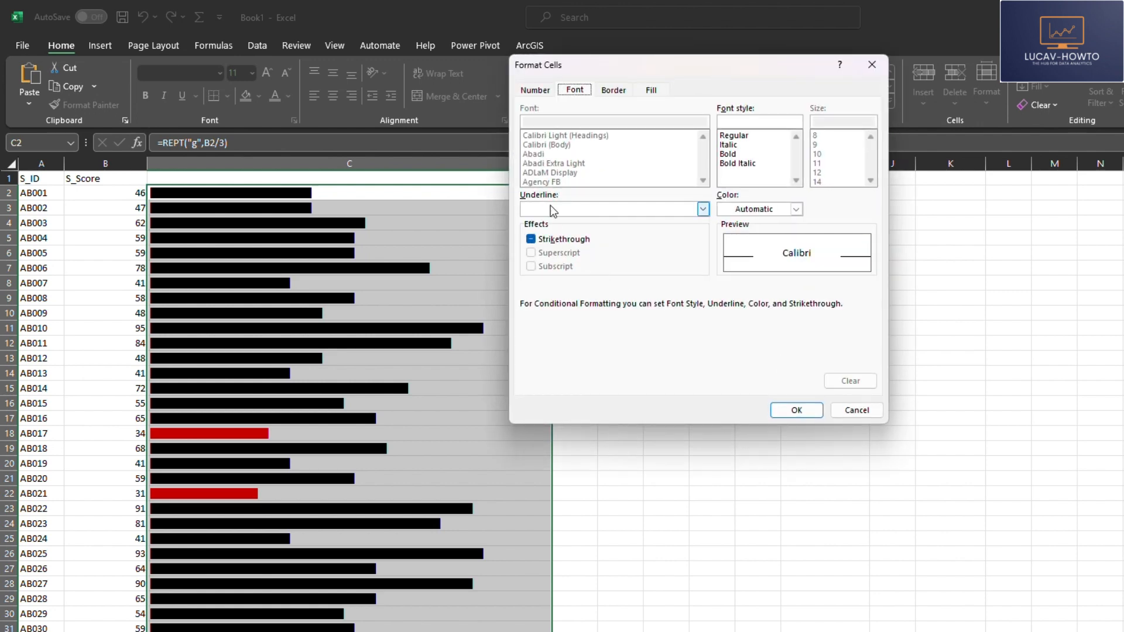
pyautogui.click(797, 209)
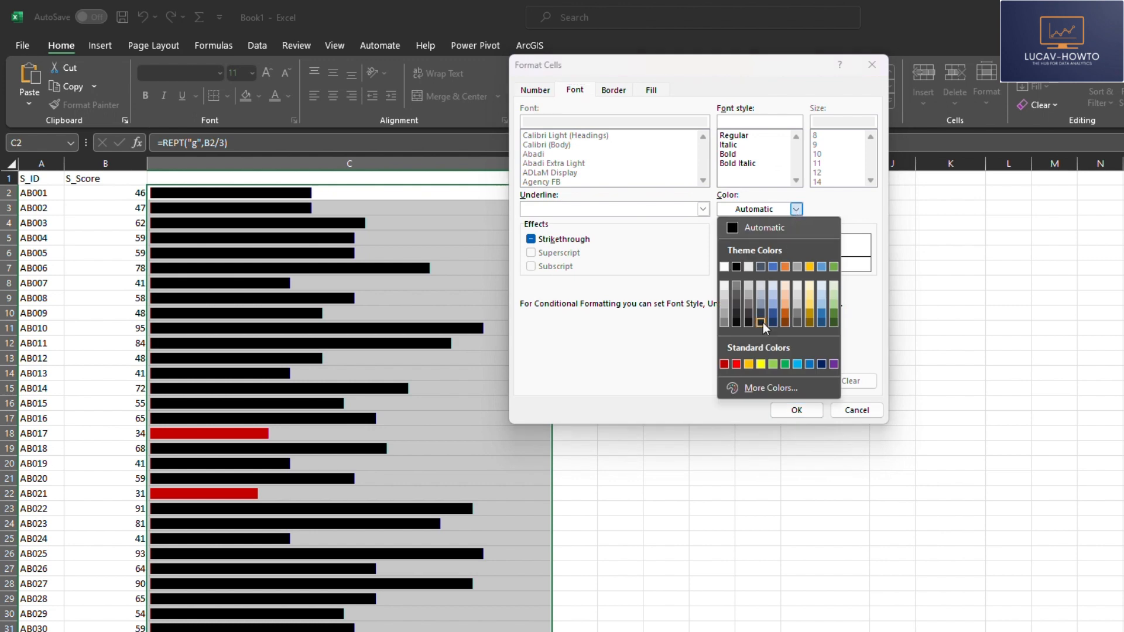
pyautogui.click(785, 364)
pyautogui.click(797, 410)
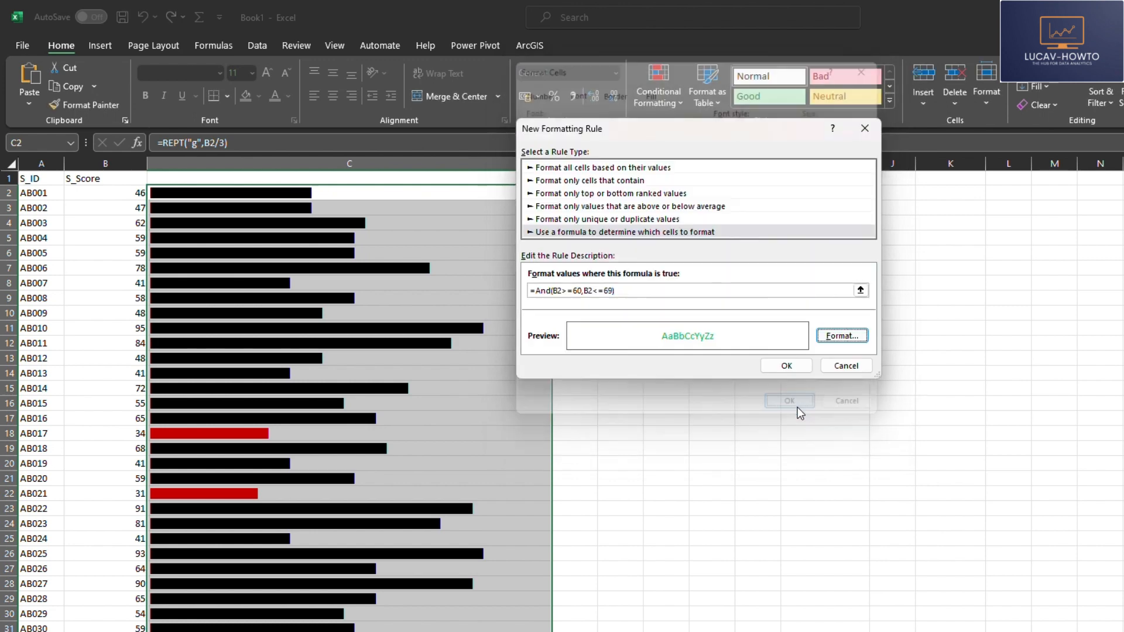
pyautogui.click(787, 365)
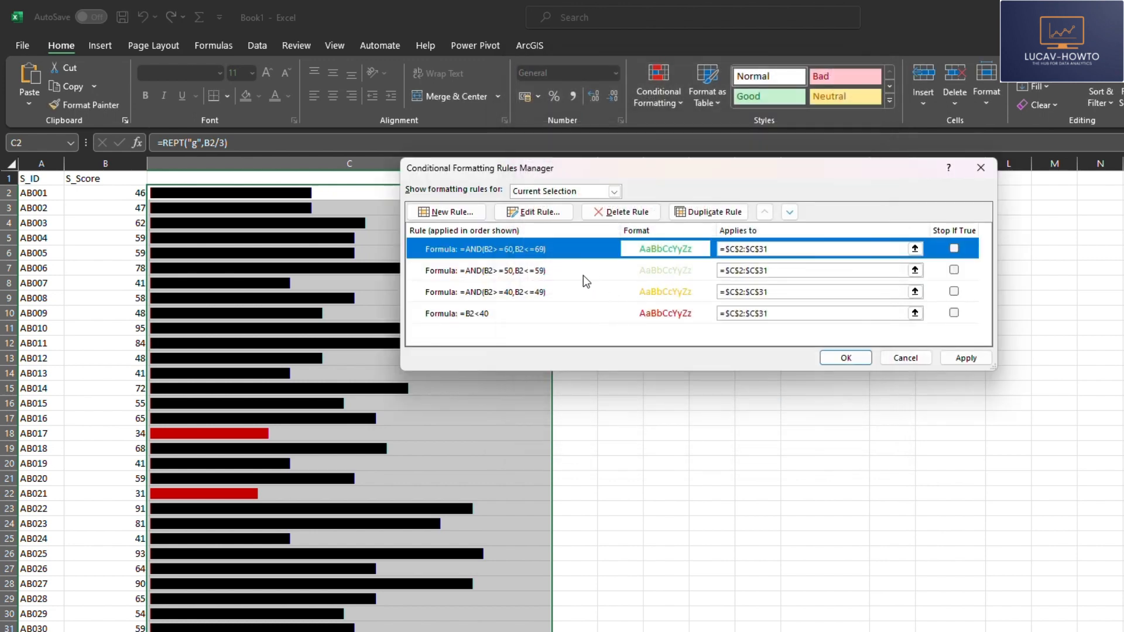
# Step: Create a fifth formula-based rule with the condition B2>=70
pyautogui.click(459, 211)
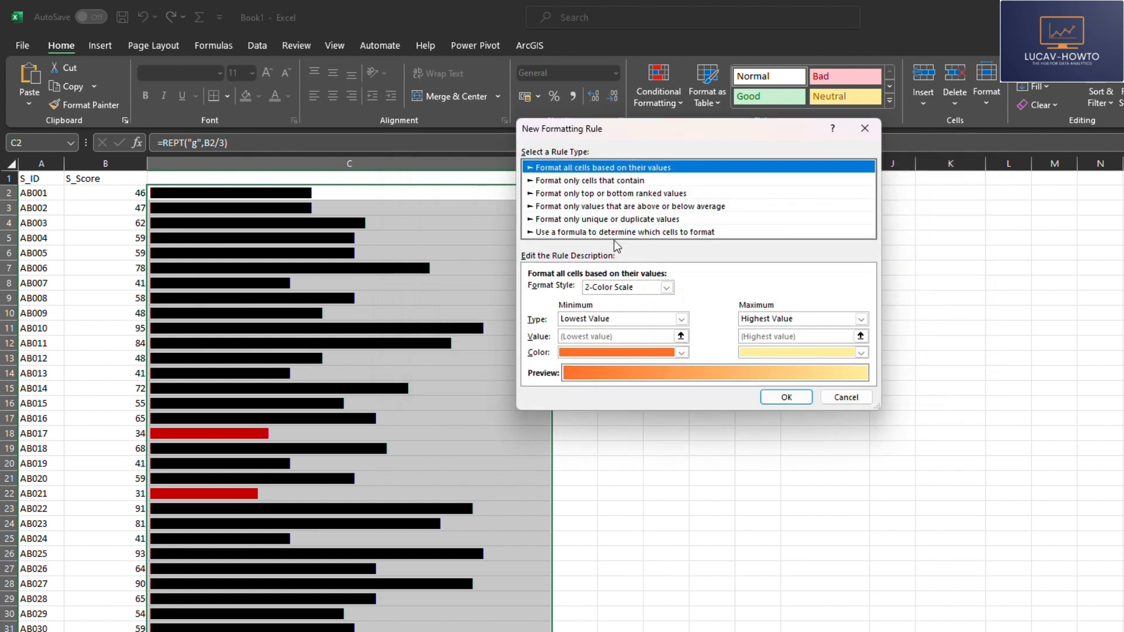
pyautogui.click(613, 233)
pyautogui.click(583, 291)
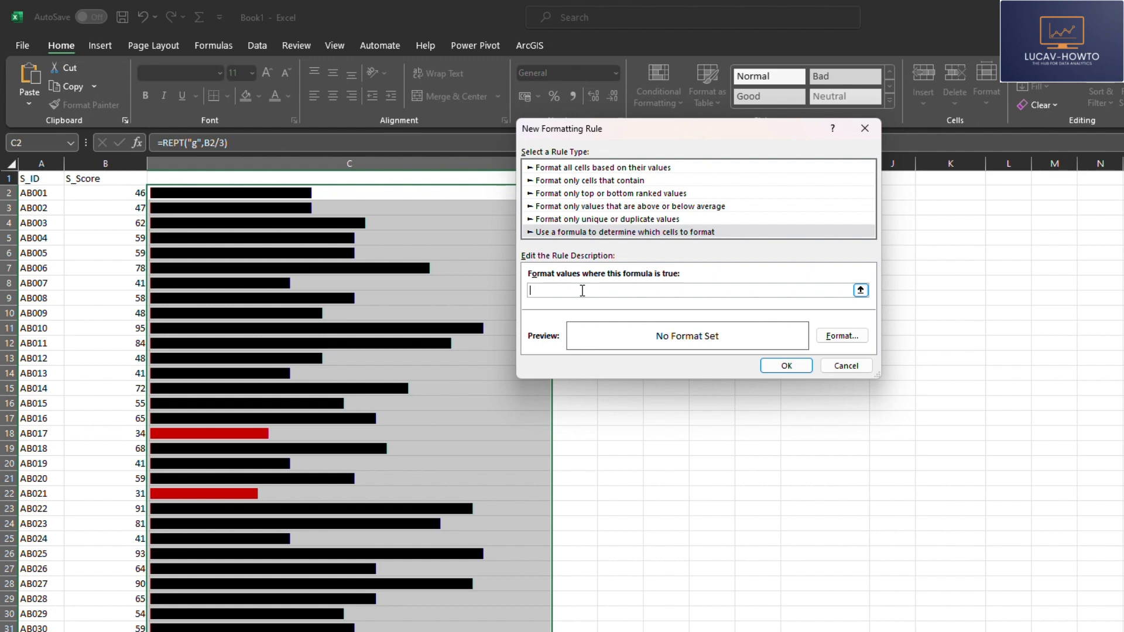
pyautogui.write('=')
pyautogui.write('2')
pyautogui.write('>=')
pyautogui.write('7')
pyautogui.write('0')
# Step: Set the fifth rule's font color to the darkest green theme shade and add the rule to the list
pyautogui.click(841, 335)
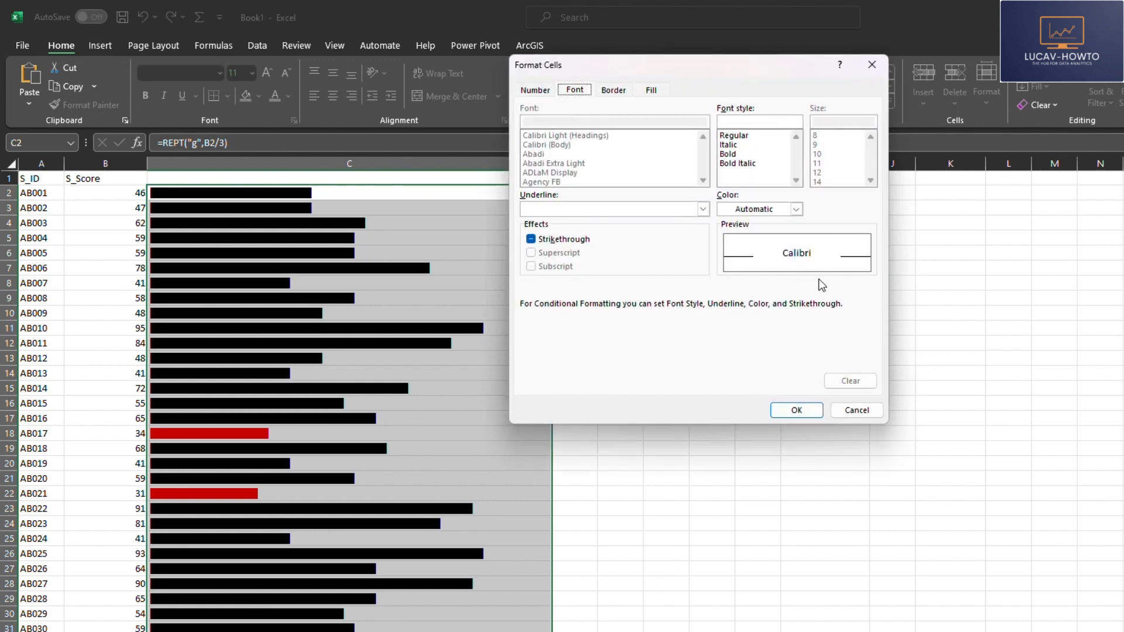
pyautogui.click(745, 209)
pyautogui.click(834, 323)
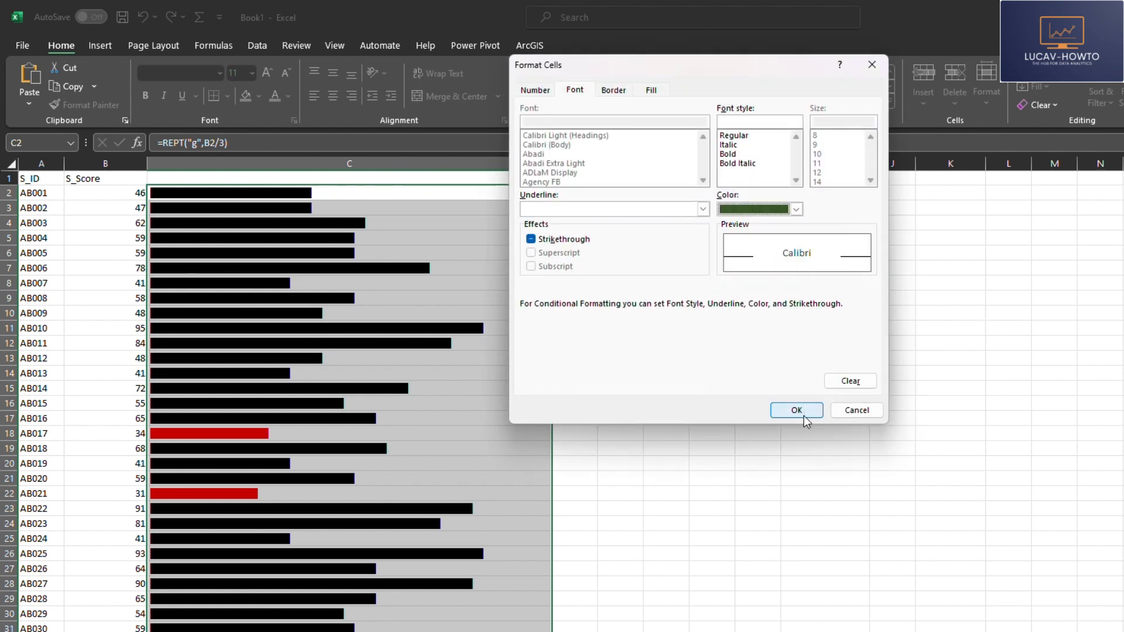
pyautogui.click(797, 409)
pyautogui.click(786, 365)
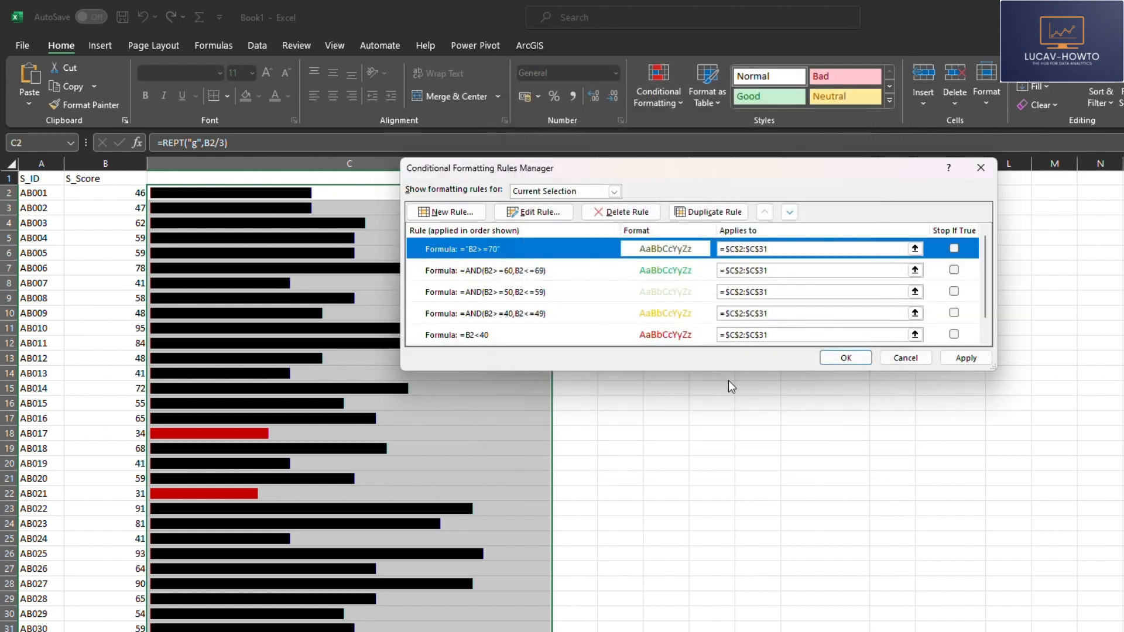
# Step: Apply all the rules to the bars and check the ones in rows 26 and 7
pyautogui.click(964, 358)
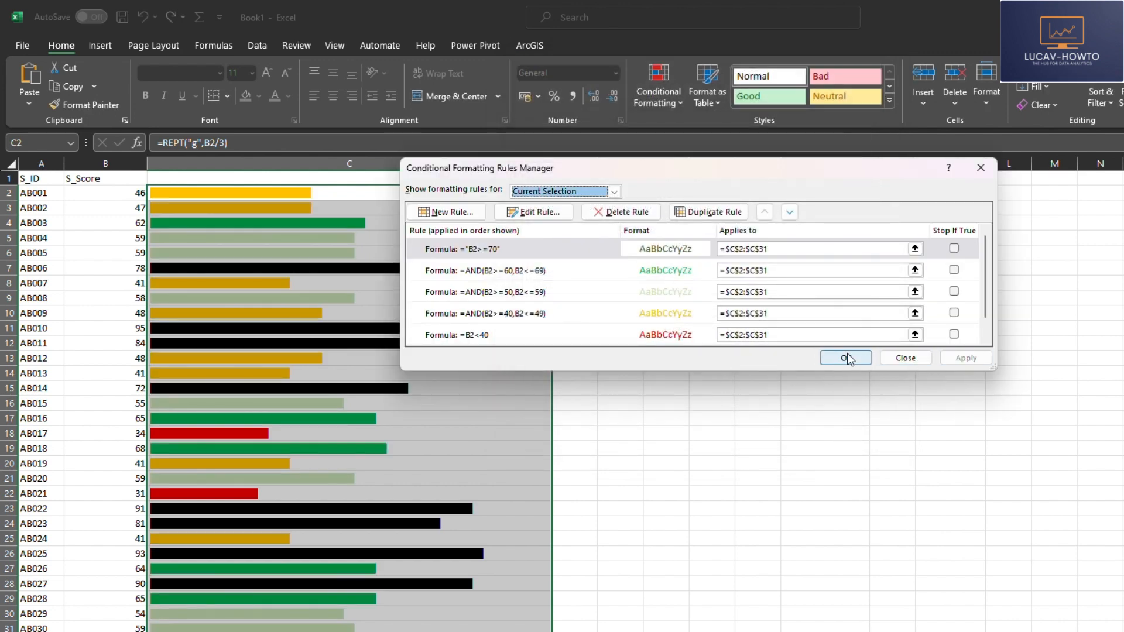
pyautogui.click(827, 361)
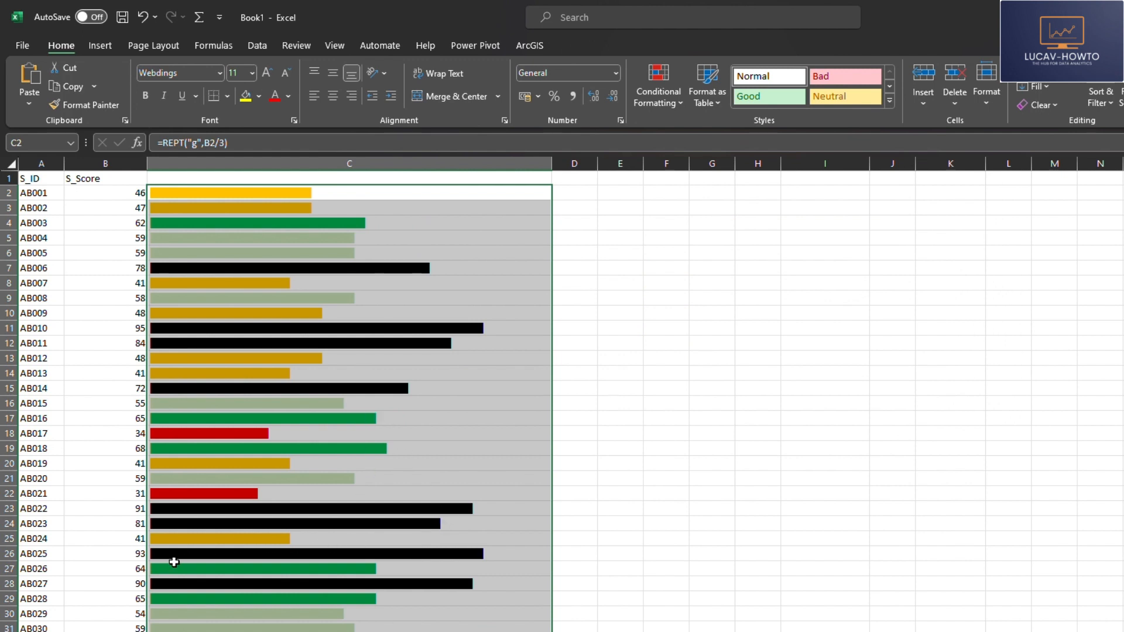
pyautogui.click(176, 589)
pyautogui.click(186, 554)
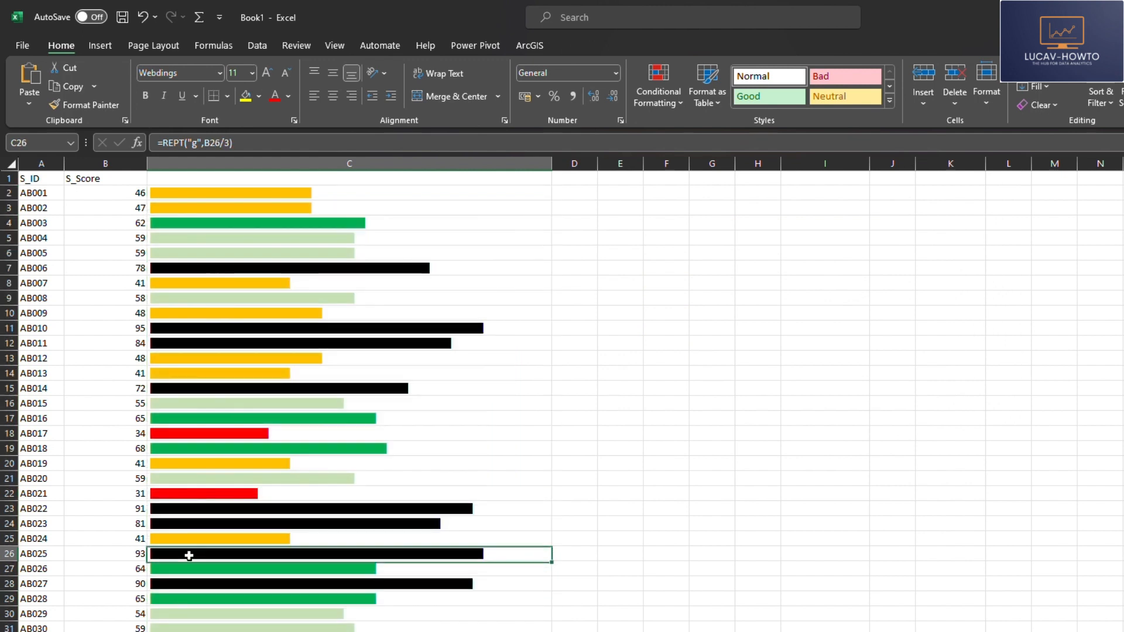
pyautogui.click(217, 264)
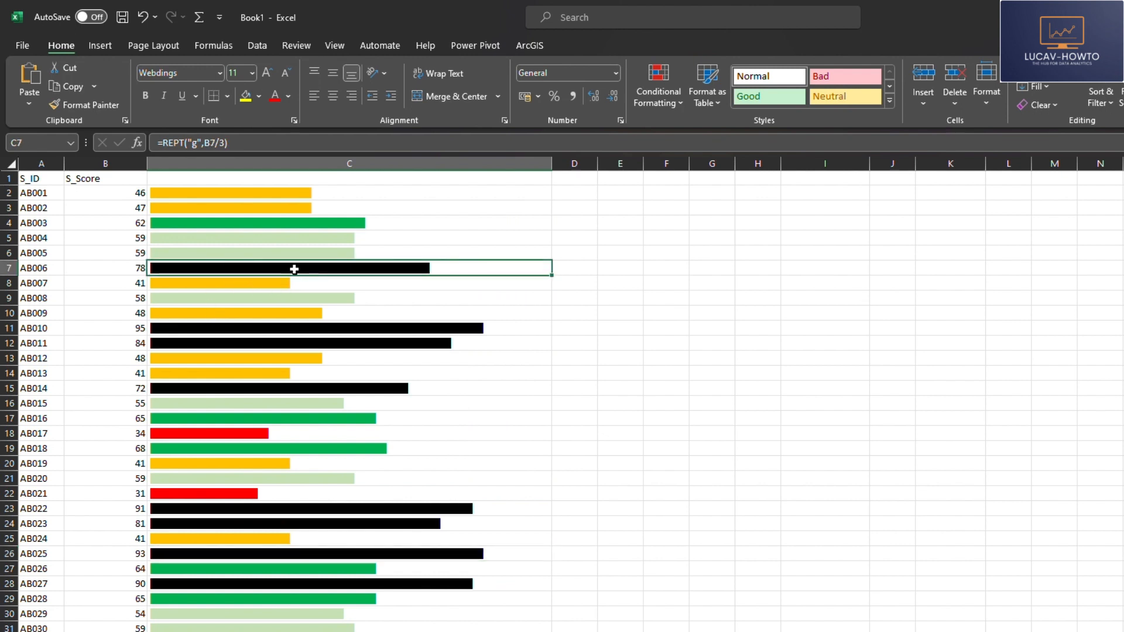
# Step: Select the bars from C2 down to C31 and reopen the Conditional Formatting Rules Manager
pyautogui.click(322, 188)
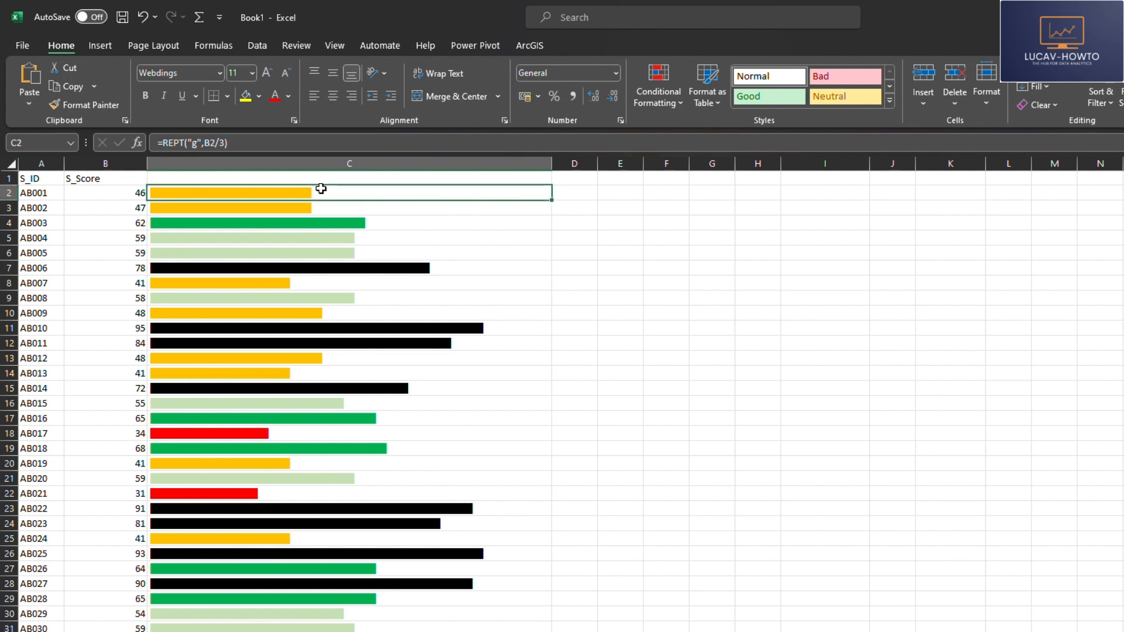
pyautogui.hotkey('ctrl', 'shift', 'Down')
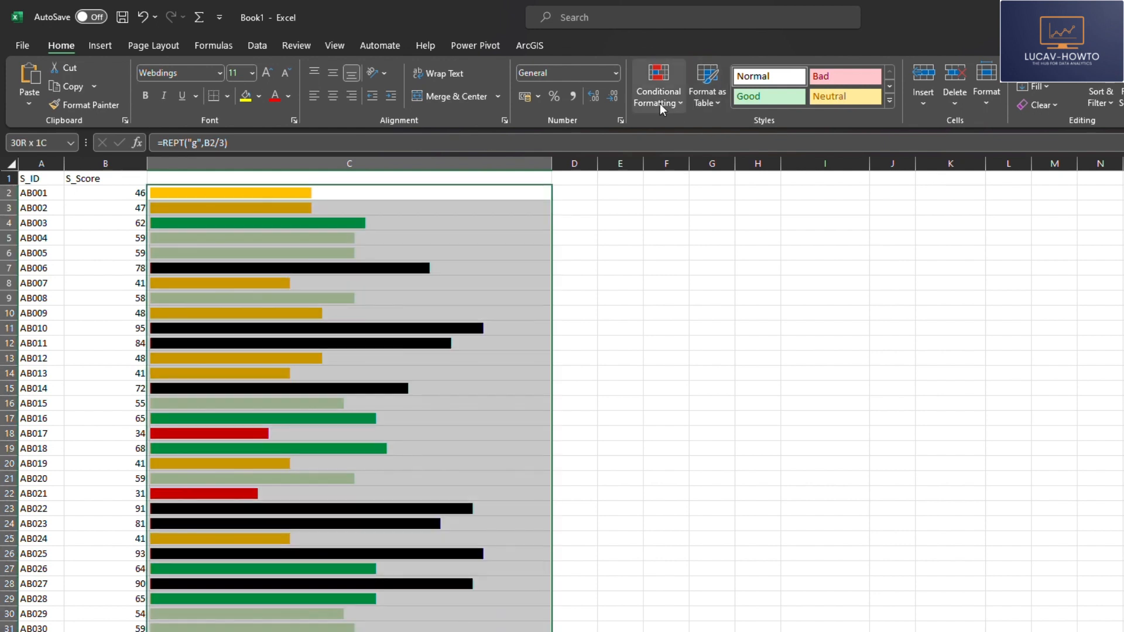
pyautogui.click(659, 103)
pyautogui.click(463, 238)
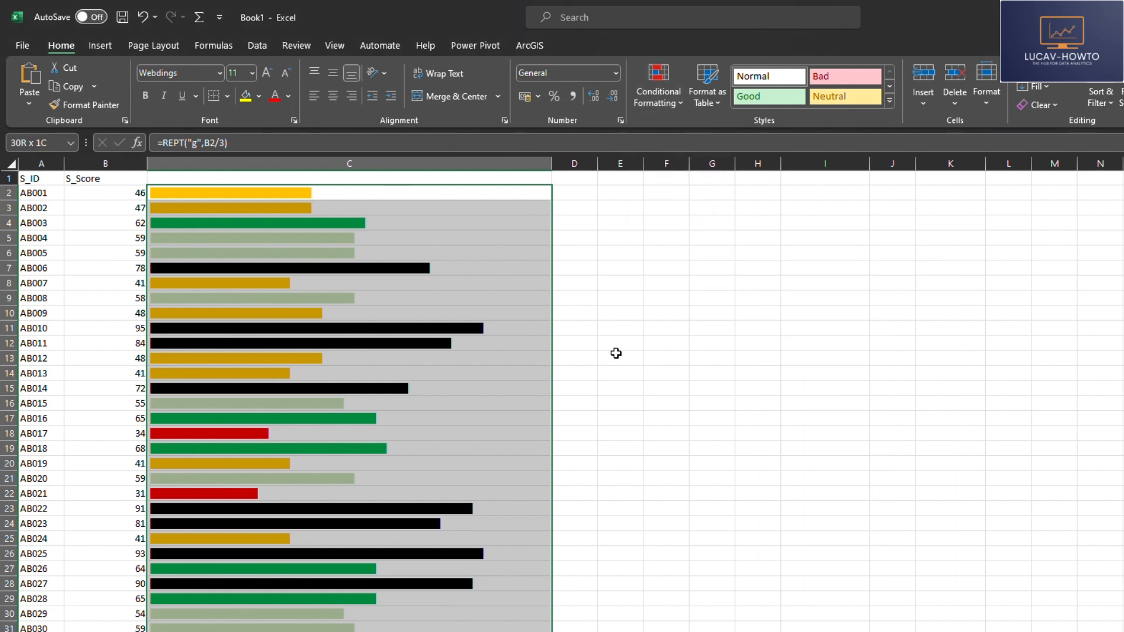
pyautogui.press('alt')
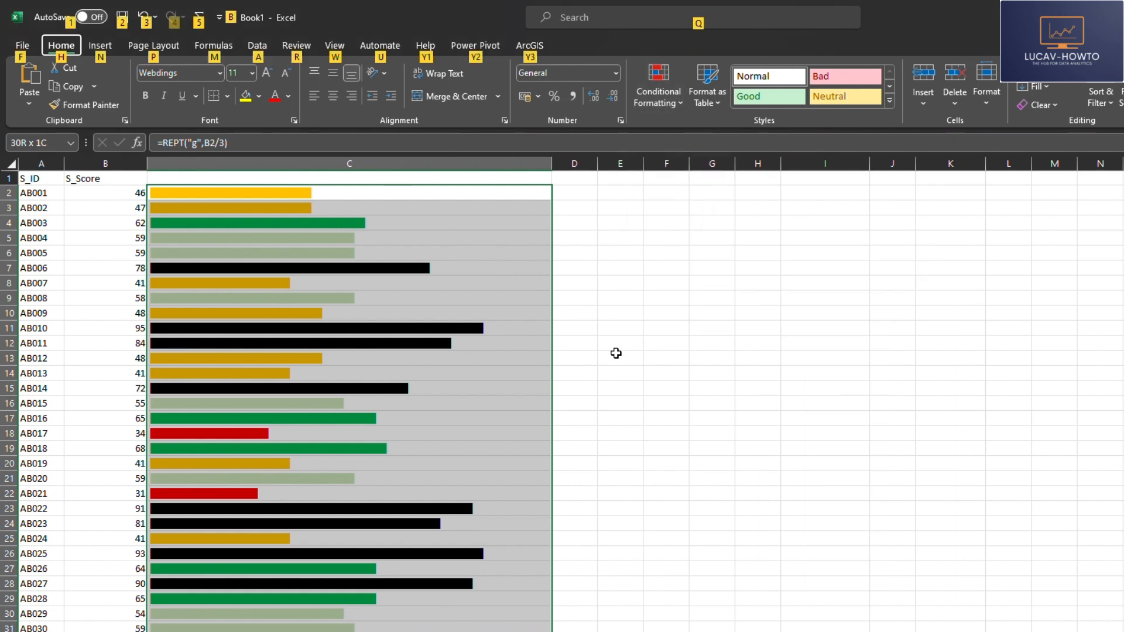
pyautogui.press('h')
pyautogui.press('l')
pyautogui.press('r')
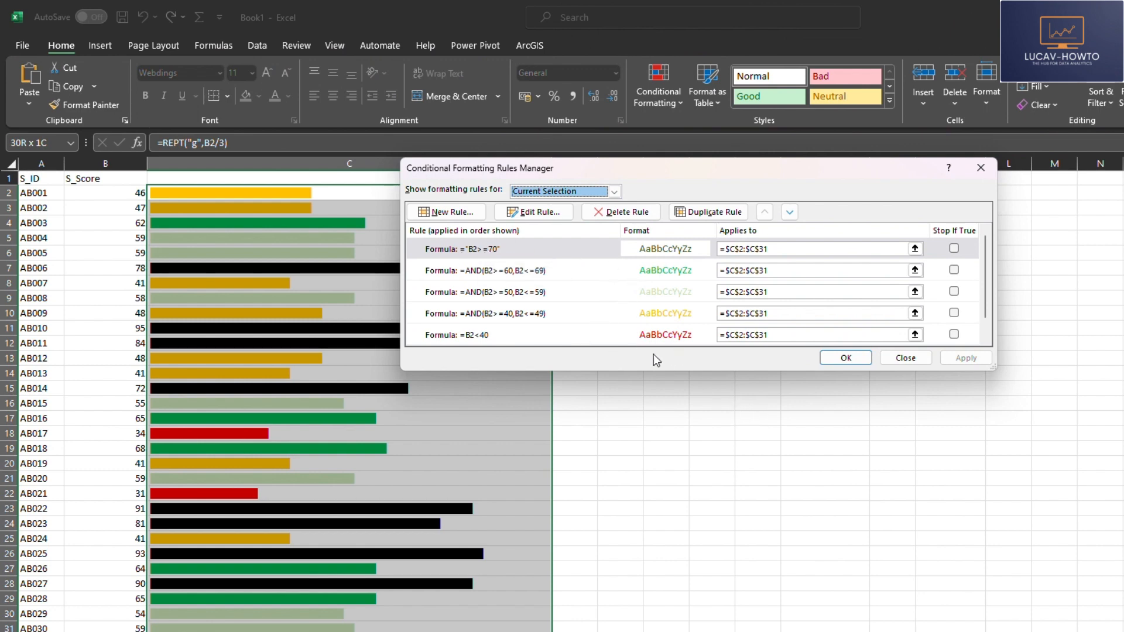
# Step: Correct the top rule's formula to =B2>=70 by removing its quotation marks, and apply the rules
pyautogui.doubleClick(550, 249)
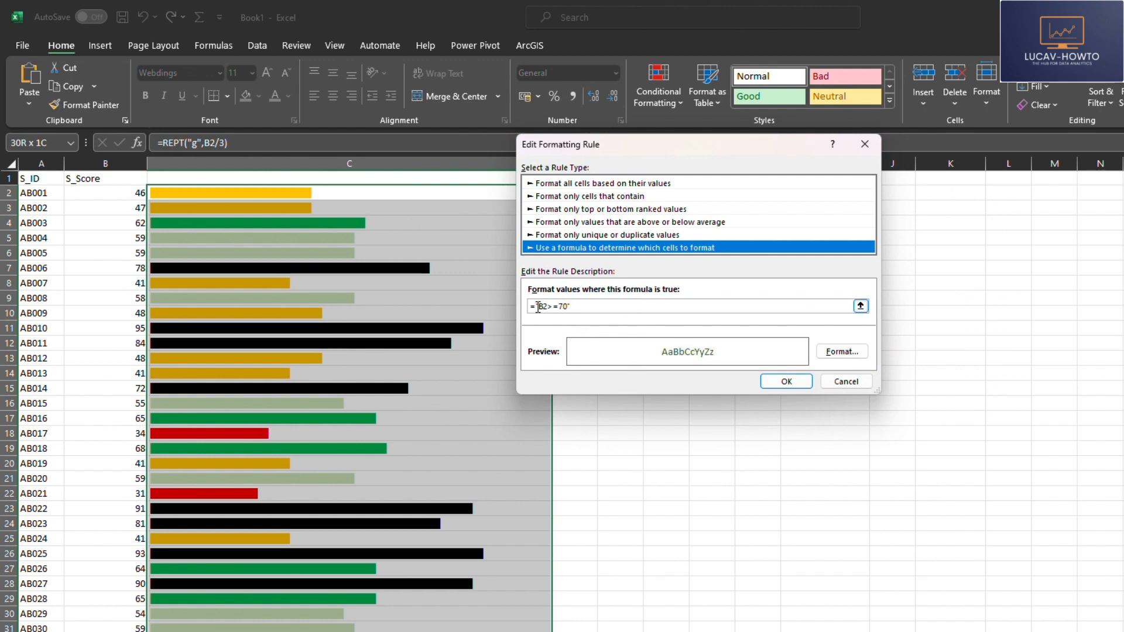
pyautogui.click(539, 305)
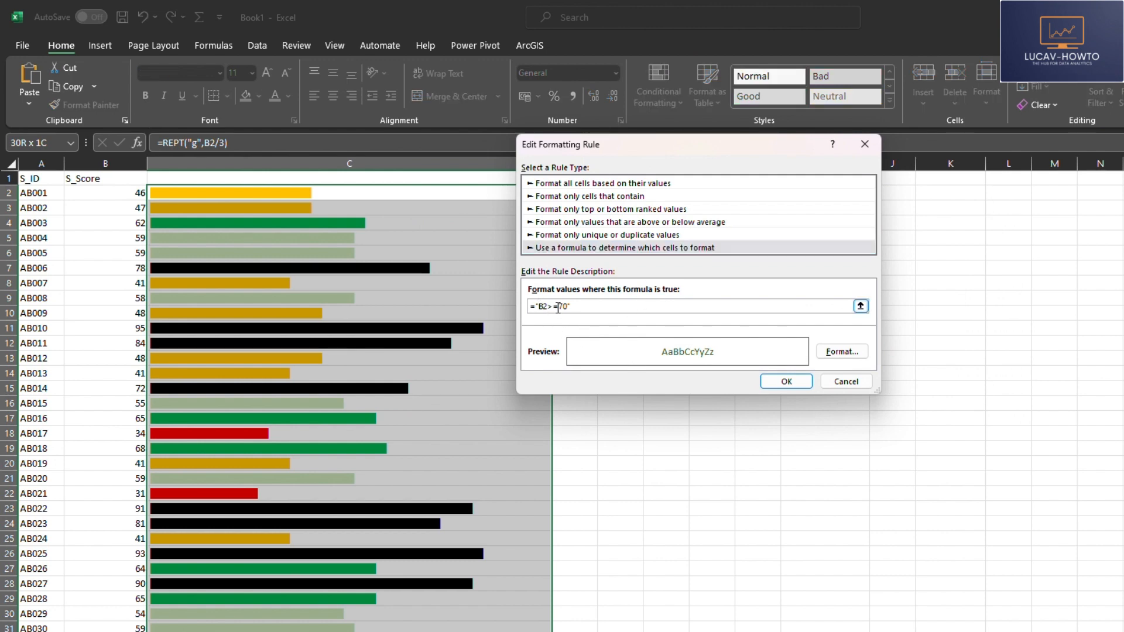
pyautogui.click(583, 306)
pyautogui.press('BackSpace')
pyautogui.click(786, 382)
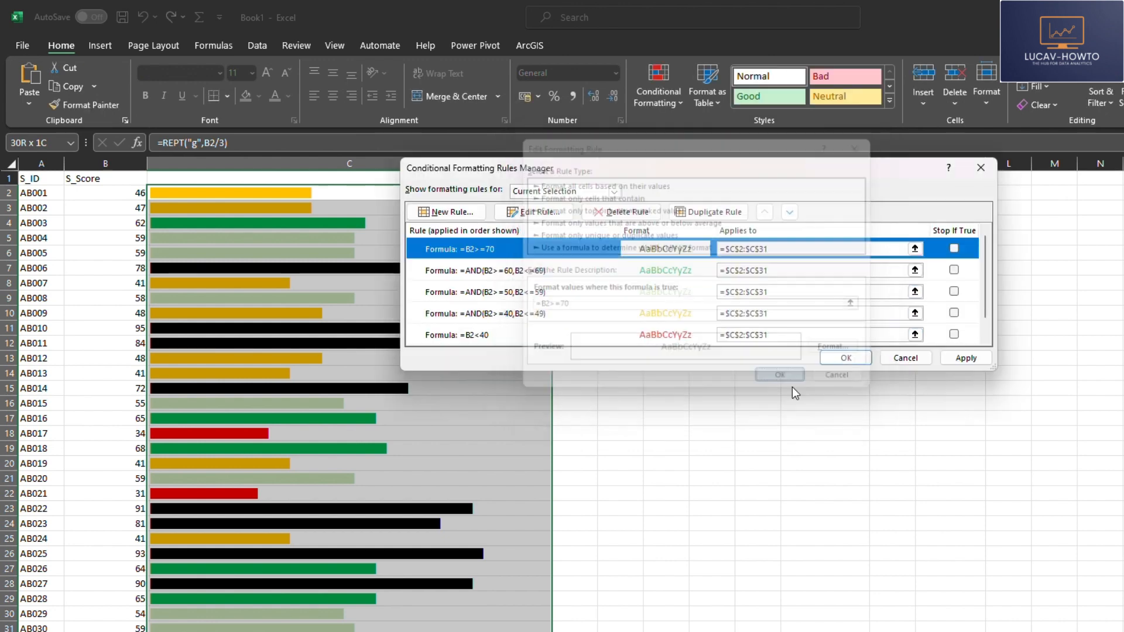
pyautogui.click(966, 358)
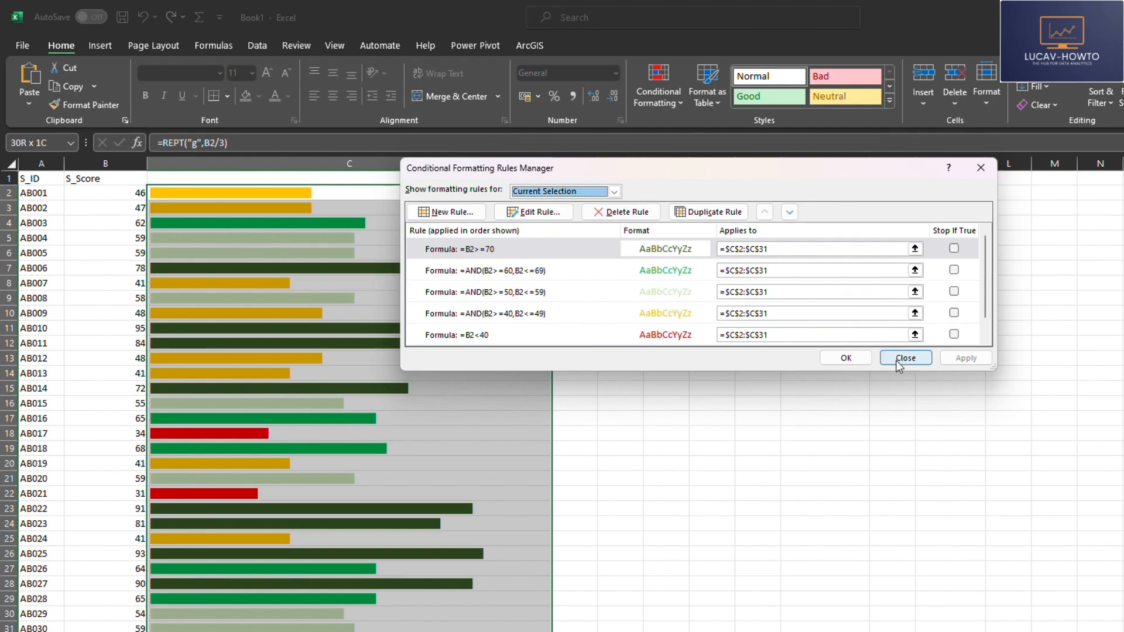
pyautogui.click(846, 357)
# Step: Review the colored score bars down to row 31 and select the empty header cell C1
pyautogui.scroll(-2, 267, 405)
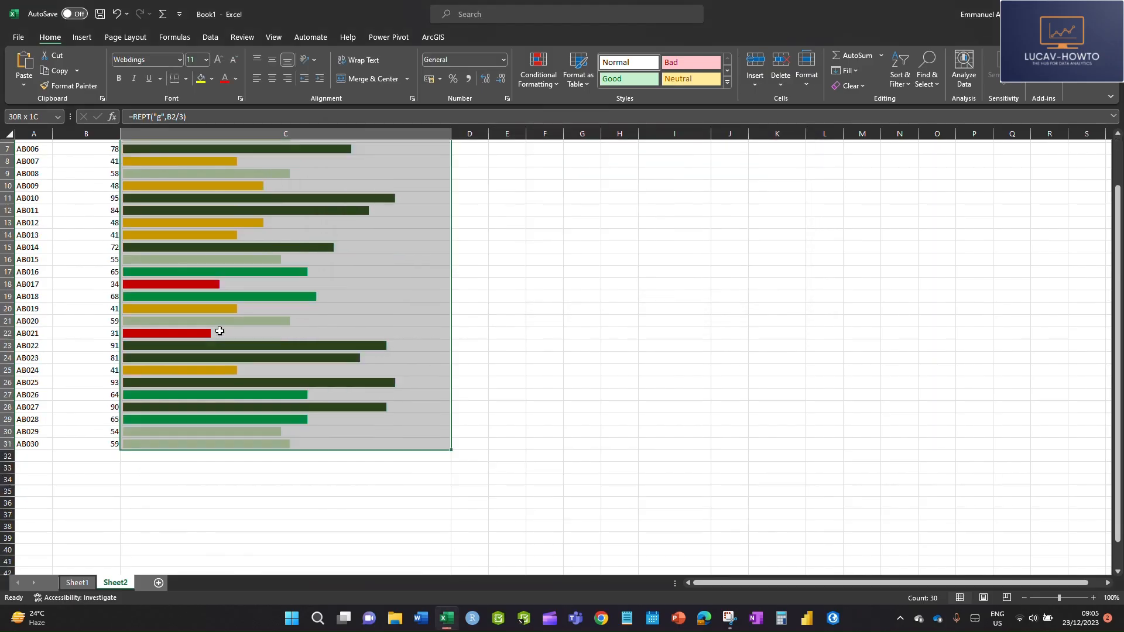
pyautogui.scroll(2, 220, 332)
pyautogui.click(234, 145)
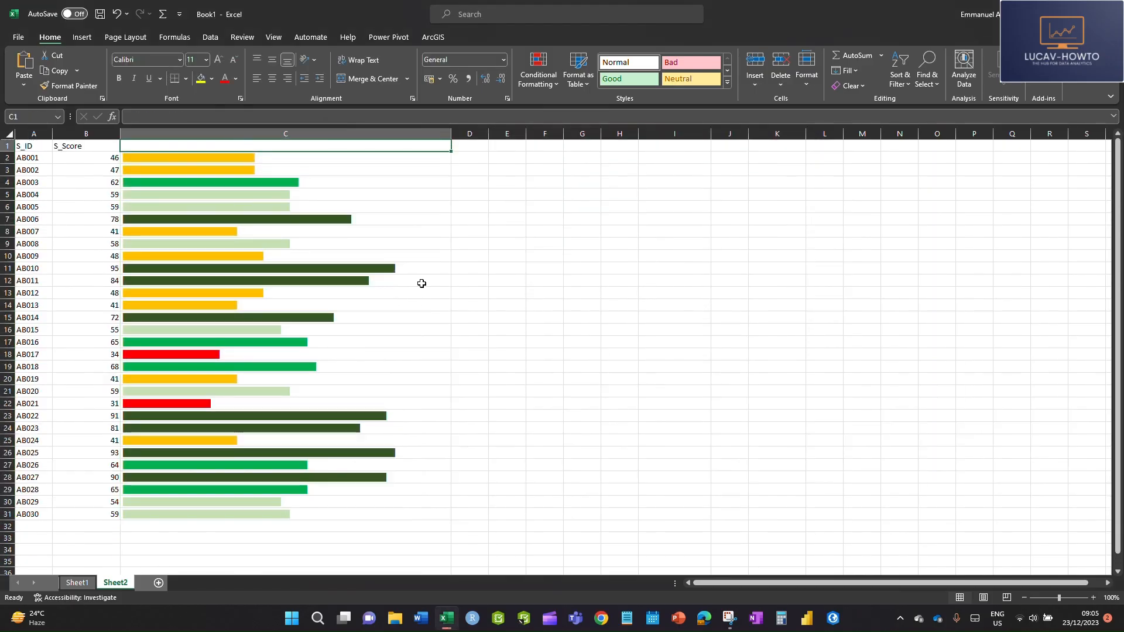